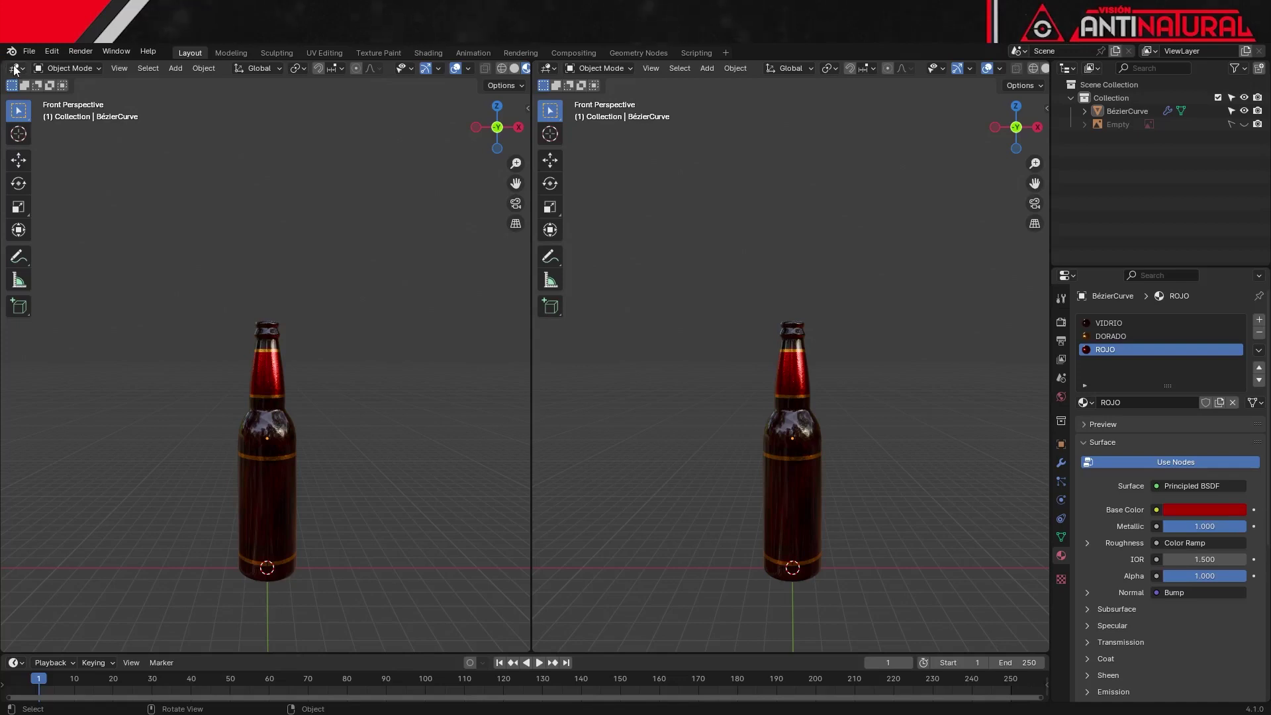
Step: Open the editor-type list for the left 3D view
left_click(16, 68)
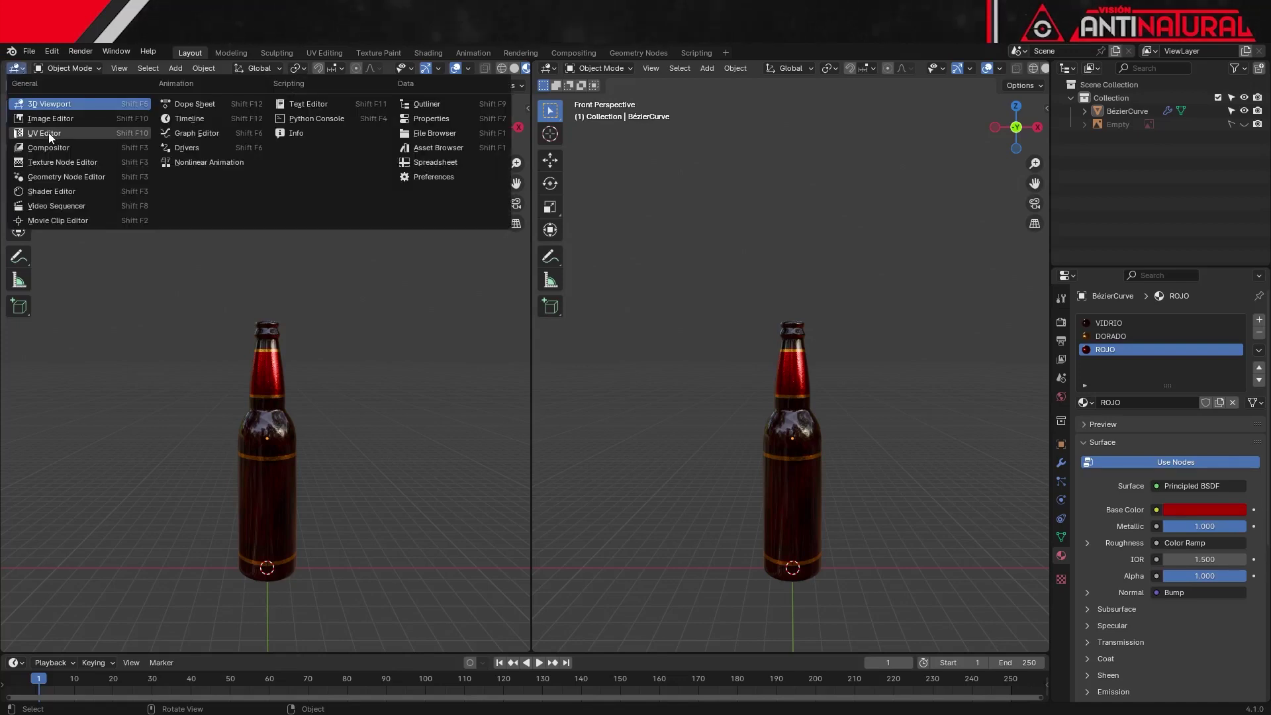
Step: Turn the left area into a Shader Editor showing the bottle's VIDRIO material nodes
left_click(65, 193)
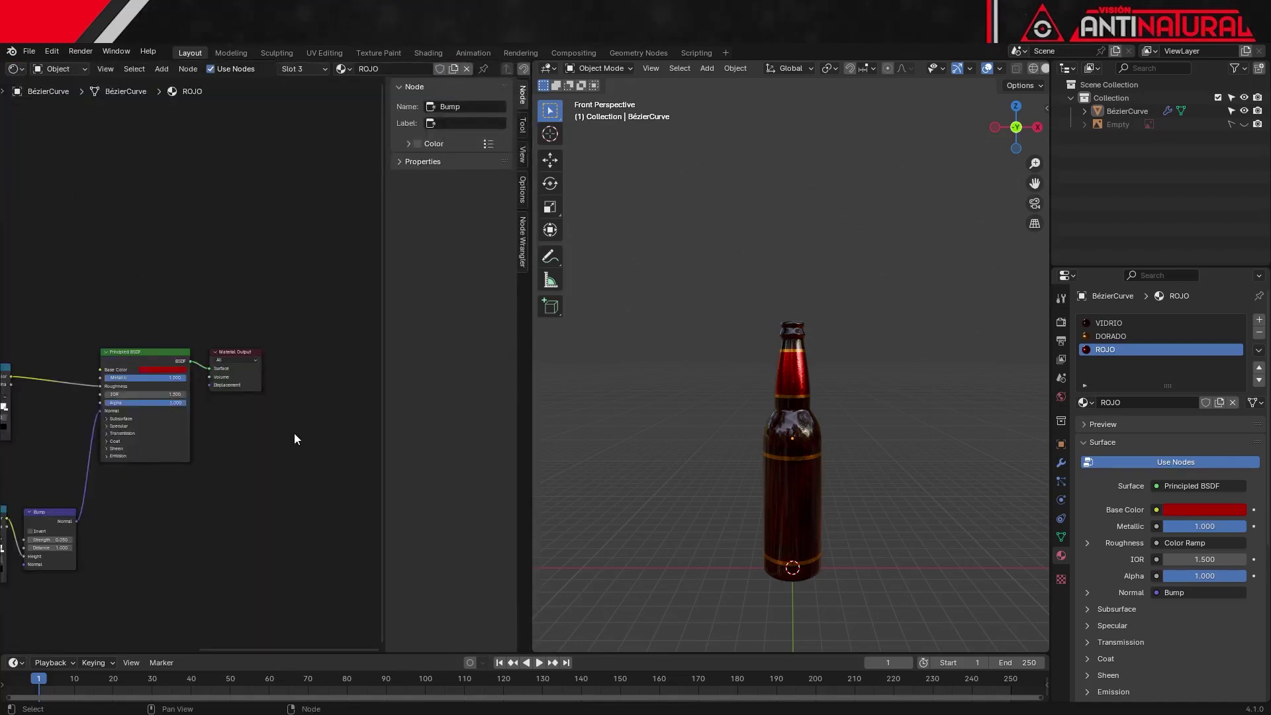
key("n")
middle_click_drag(336, 467, 470, 417)
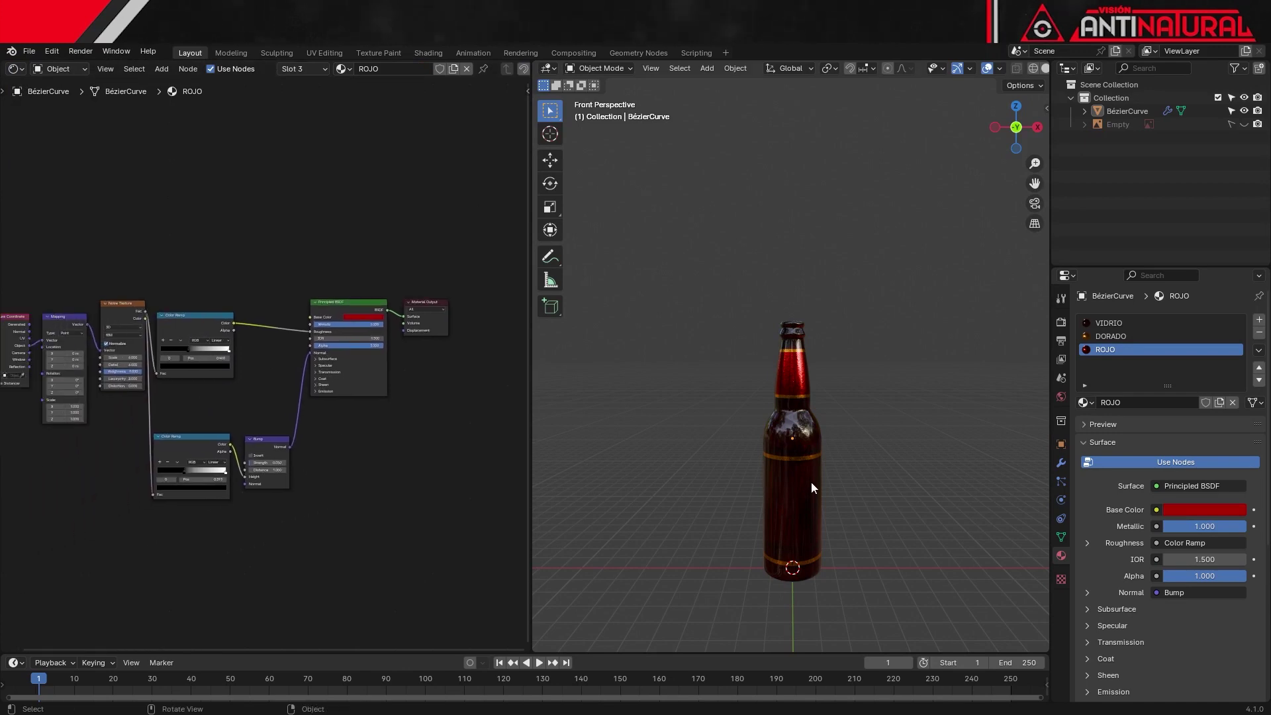
left_click(815, 483)
middle_click_drag(393, 508, 421, 503)
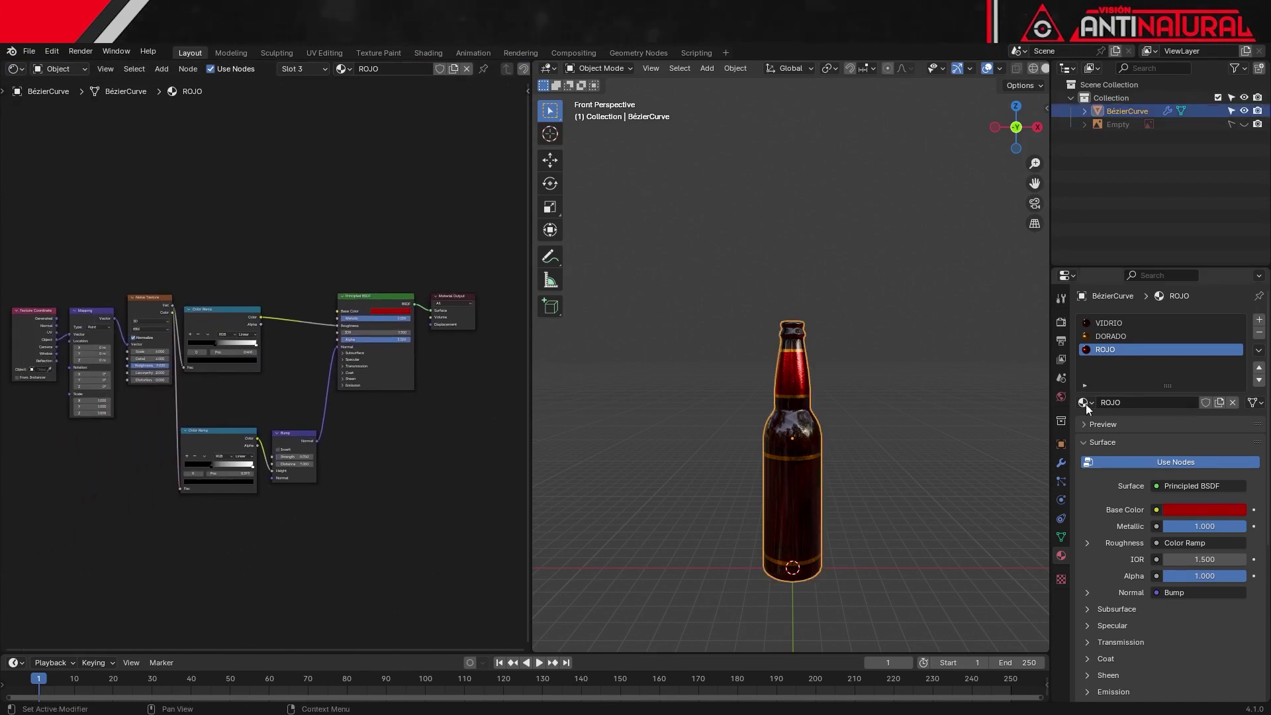
left_click(1100, 325)
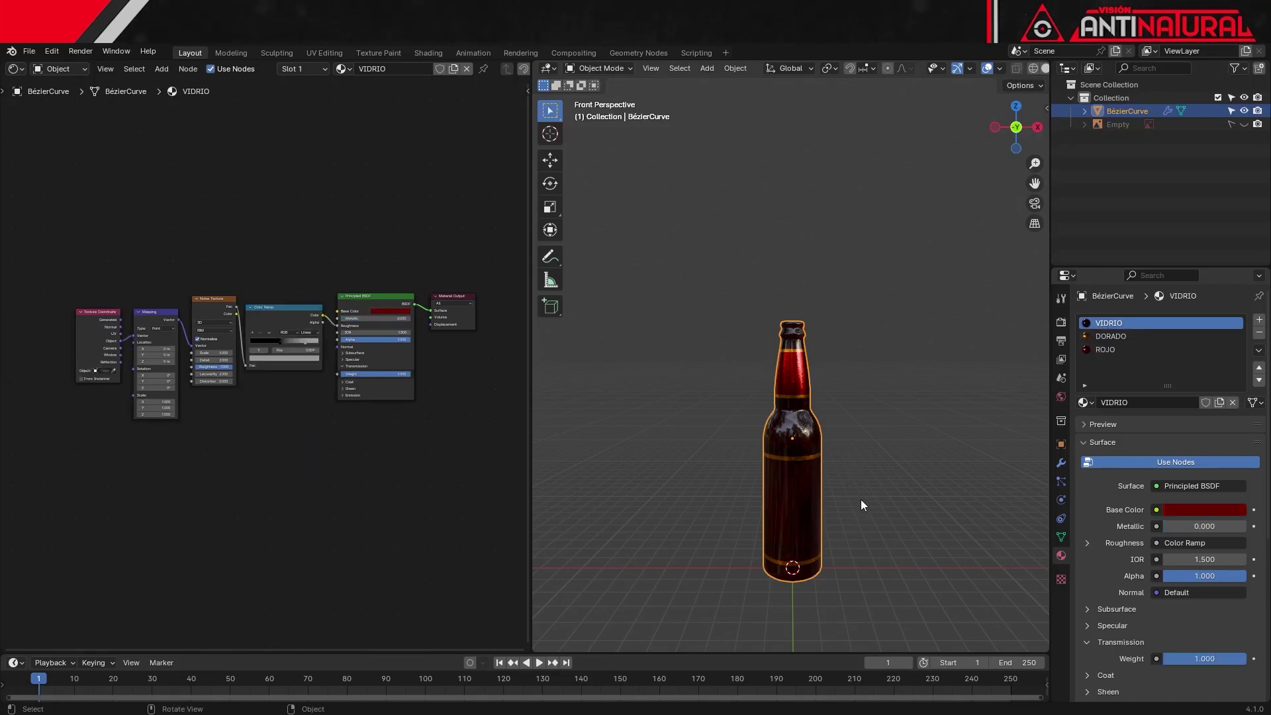
scroll(846, 530, "up", 1)
scroll(847, 506, "up", 1)
scroll(847, 506, "up", 2)
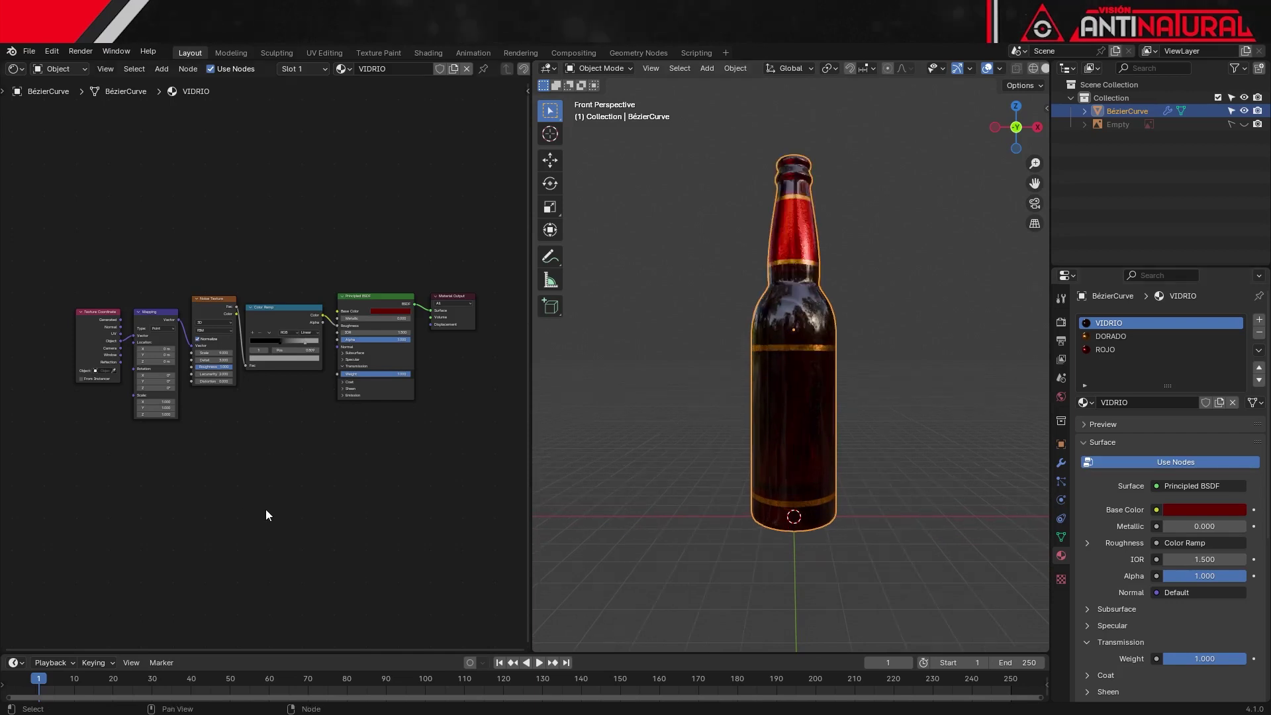
Step: Split the node area horizontally and make the lower half a UV Editor
left_click_drag(5, 652, 36, 344)
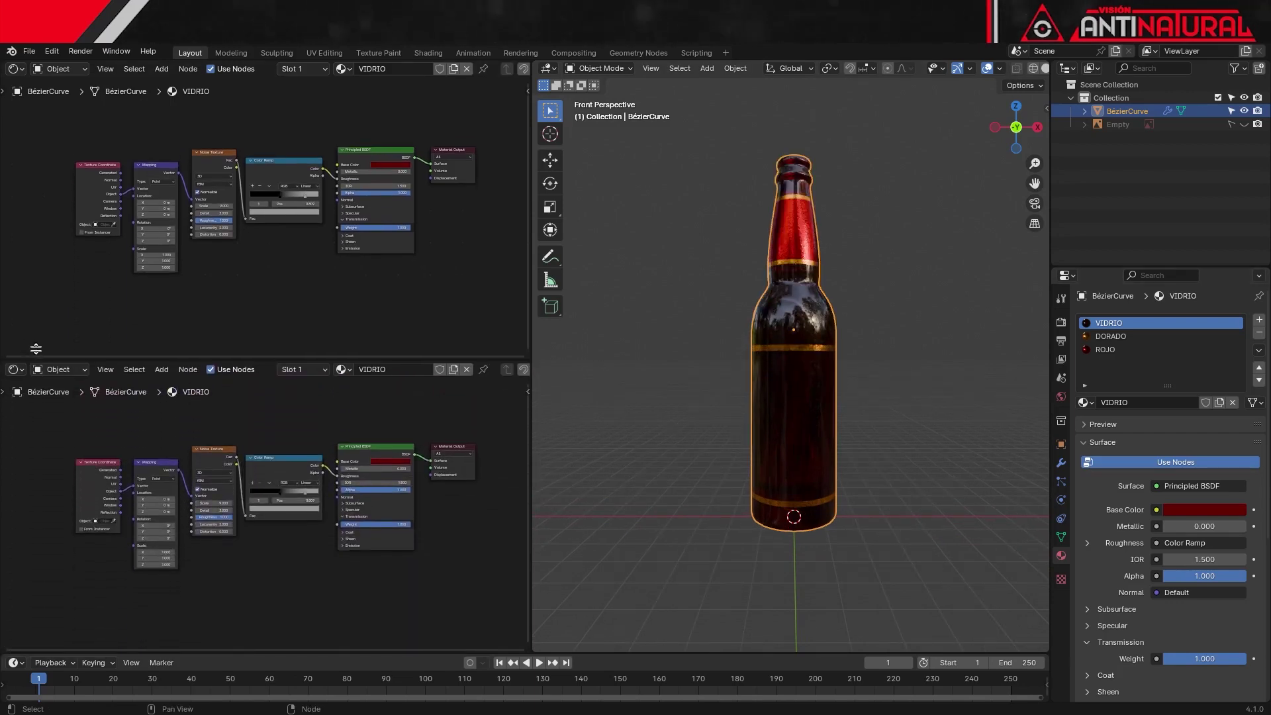
left_click(20, 357)
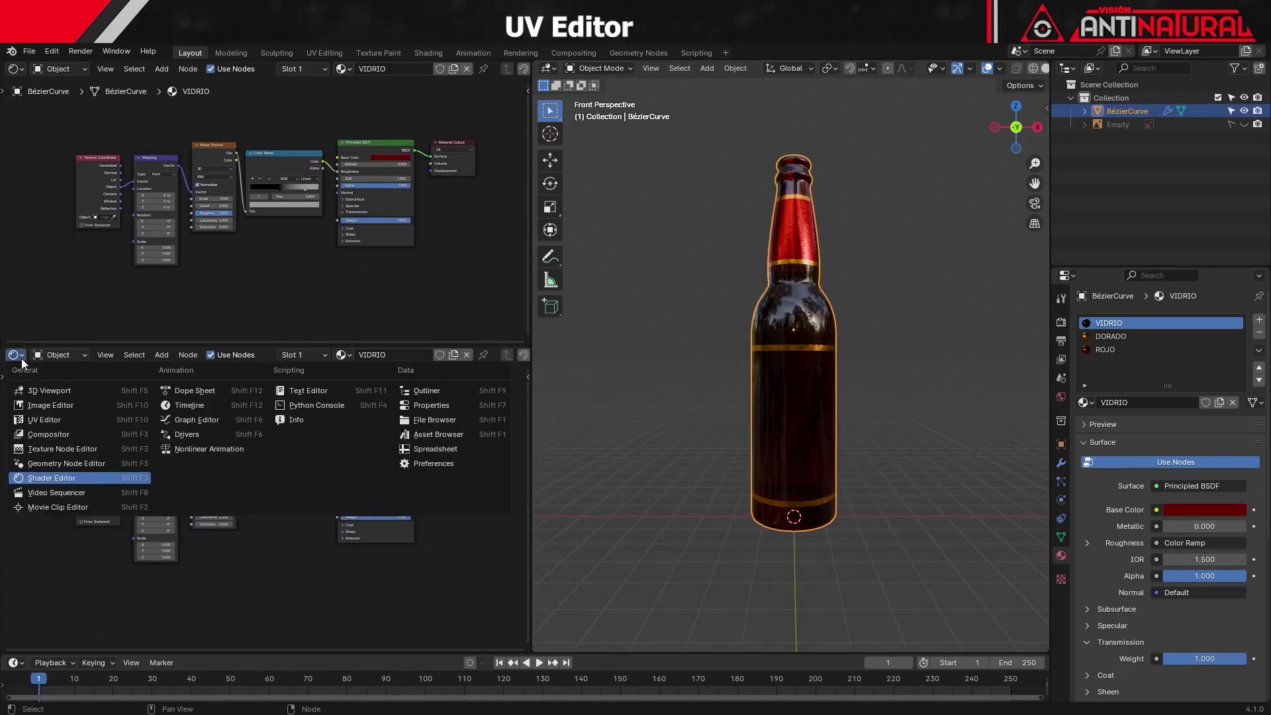
left_click(43, 424)
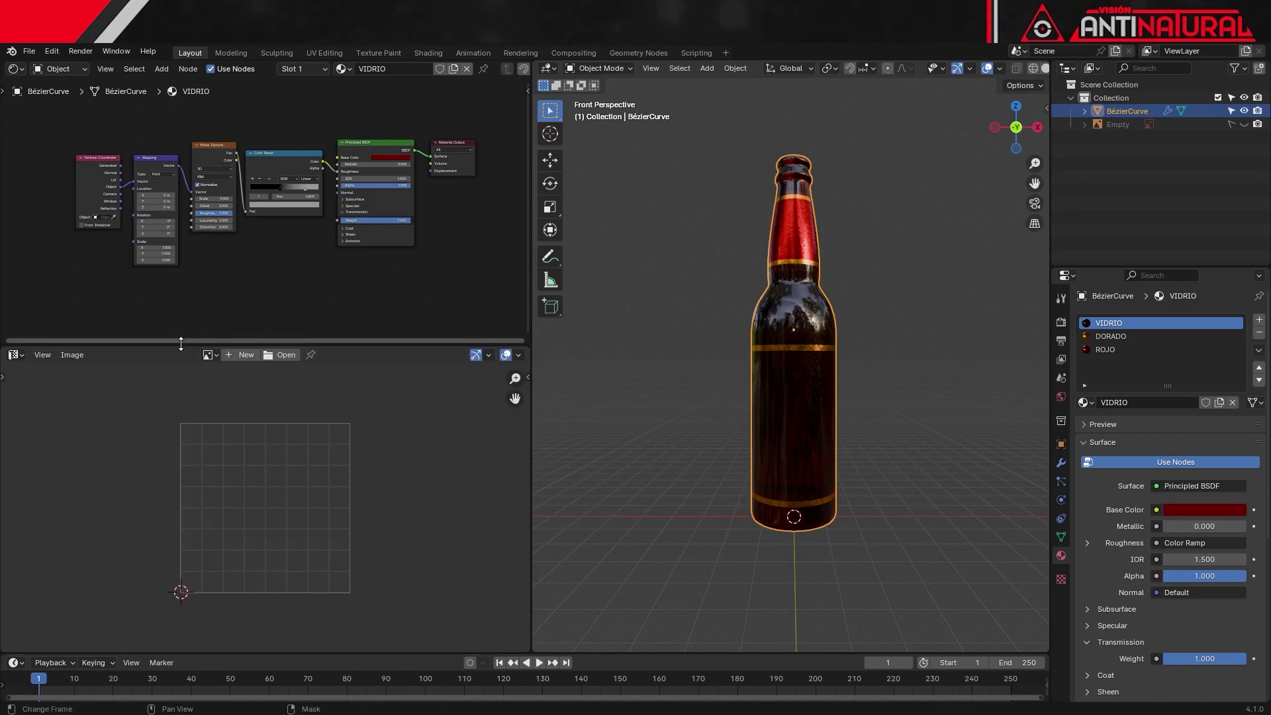
left_click_drag(199, 343, 199, 382)
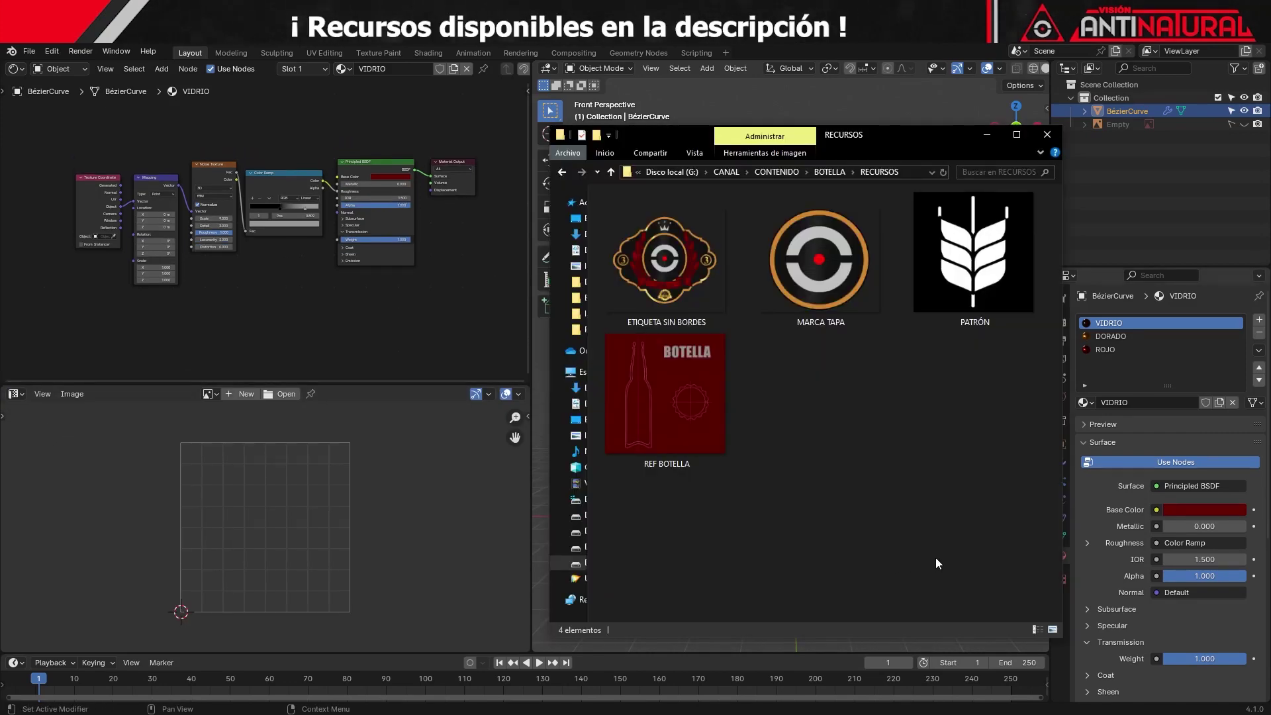
Step: Open PATRÓN.png in Photoshop, duplicate it to Capa 1, hide Fondo, and magic-wand the black background
left_click(984, 276)
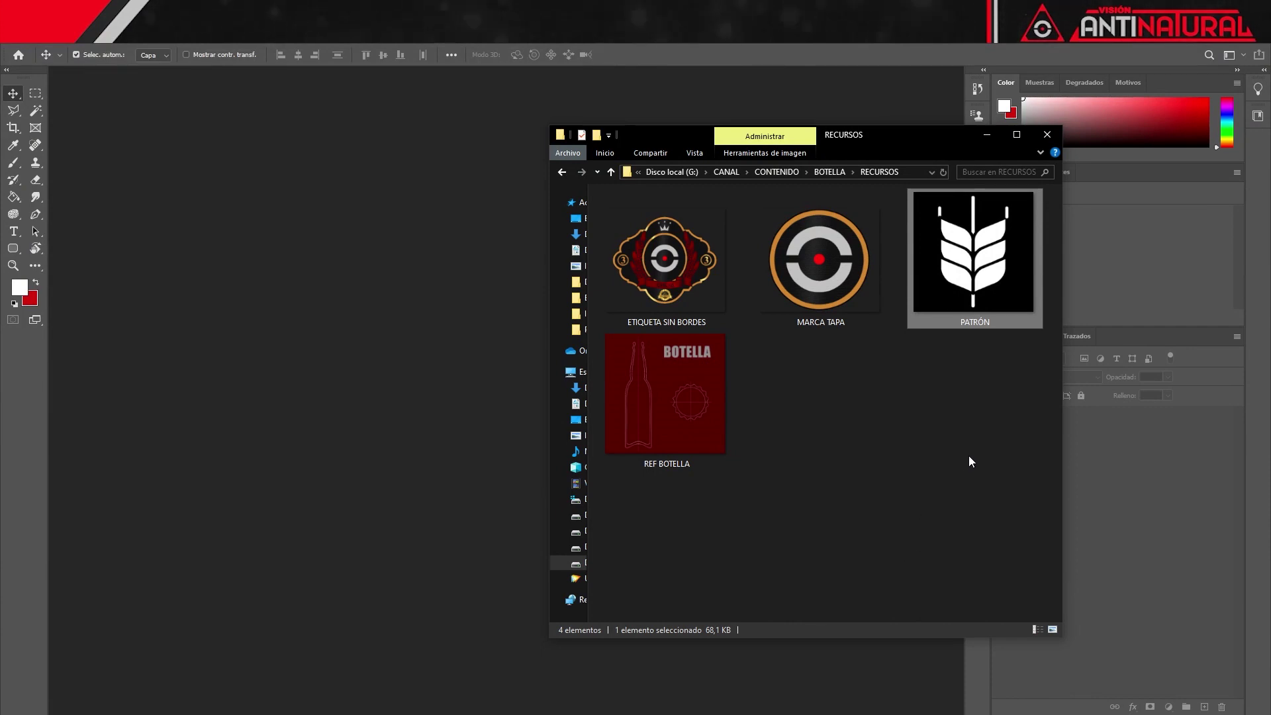
left_click_drag(966, 304, 434, 370)
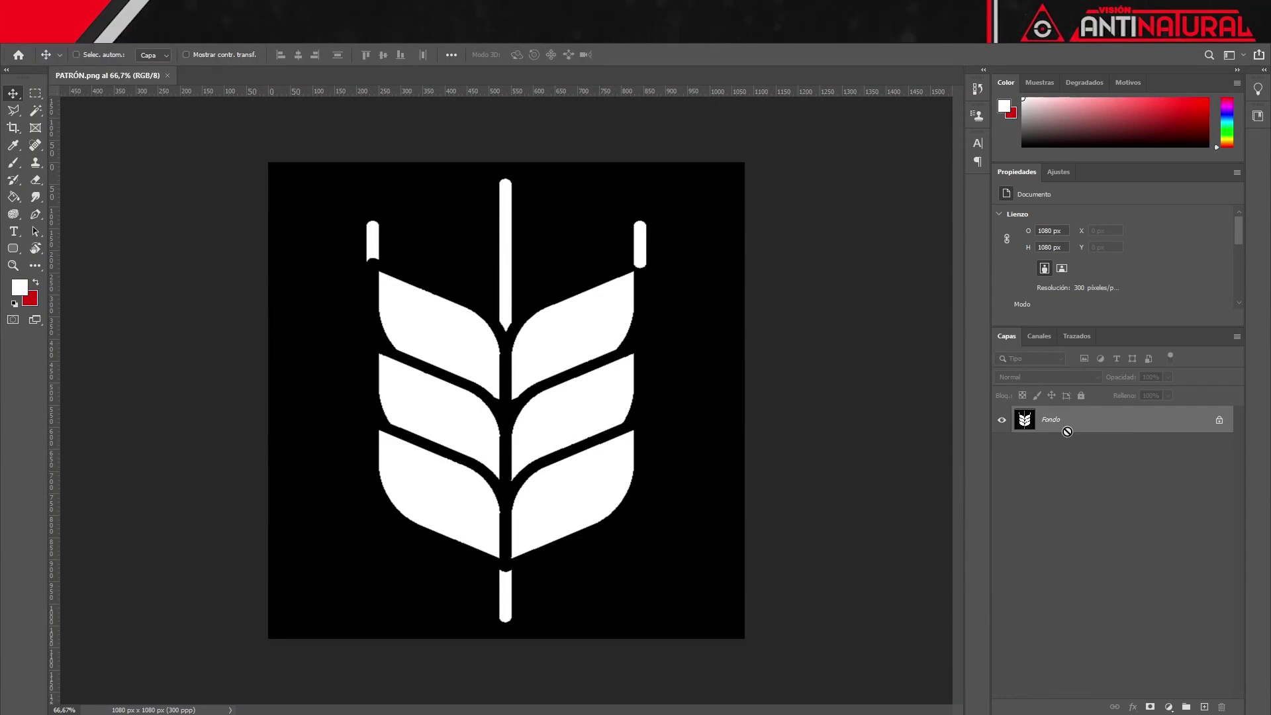
key("ctrl+j")
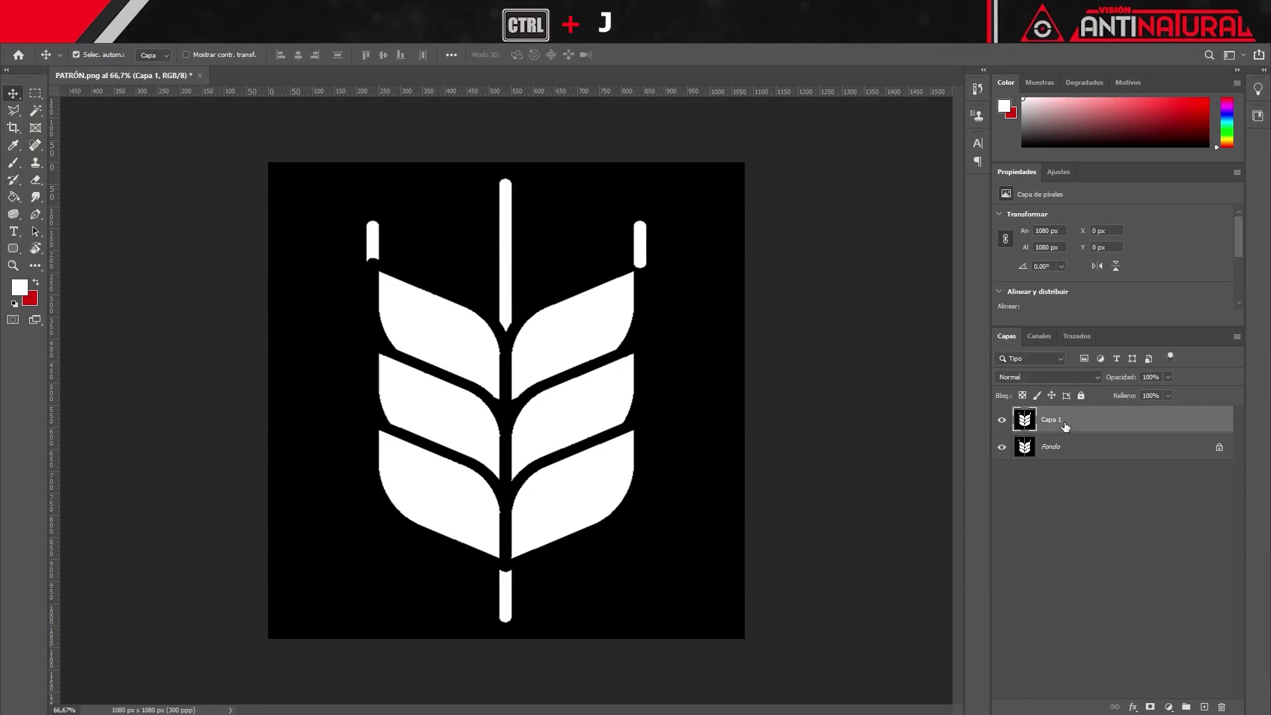
left_click(1000, 448)
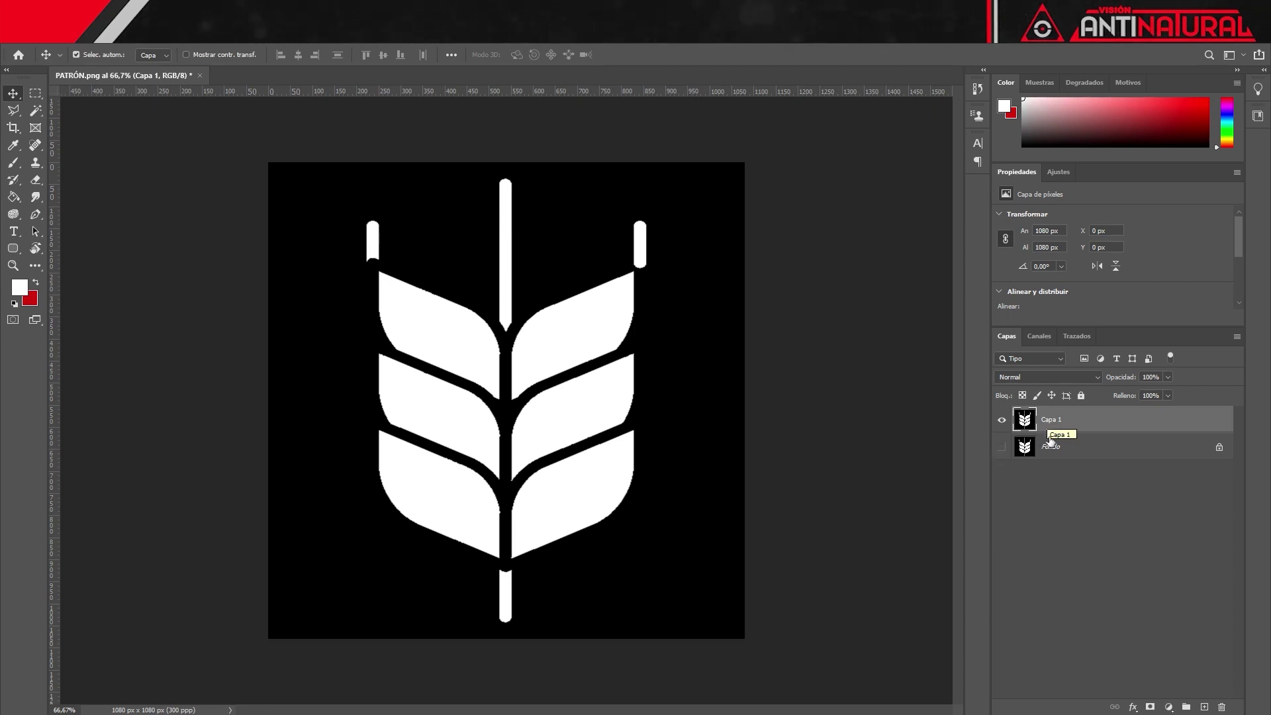
left_click(36, 112)
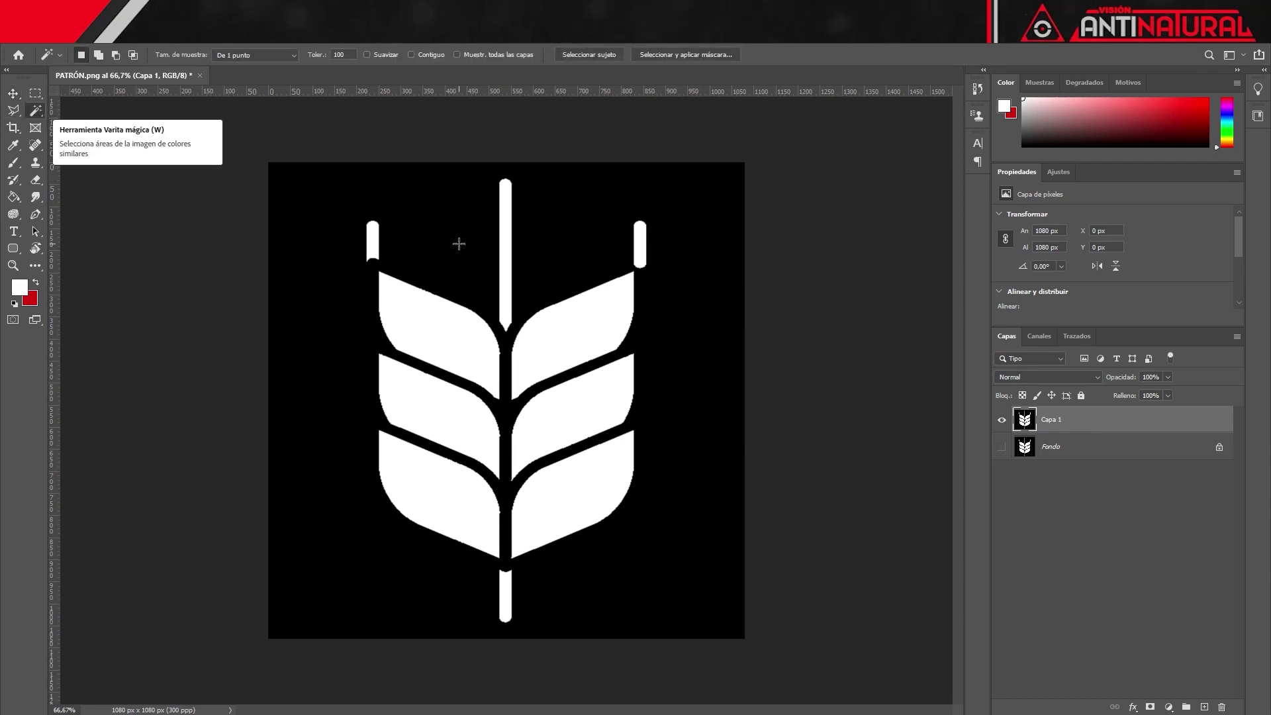
left_click(458, 243)
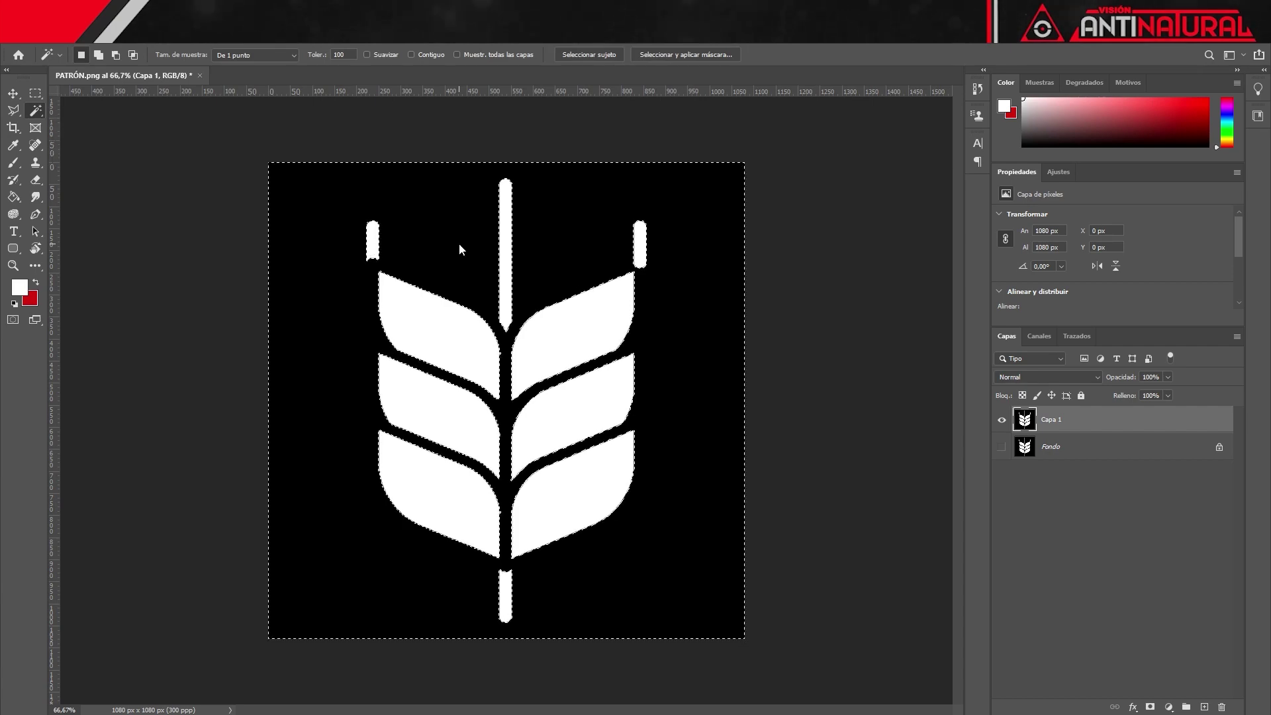
Step: Delete Capa 1's selected black background and deselect, keeping Capa 1 active
key("Delete")
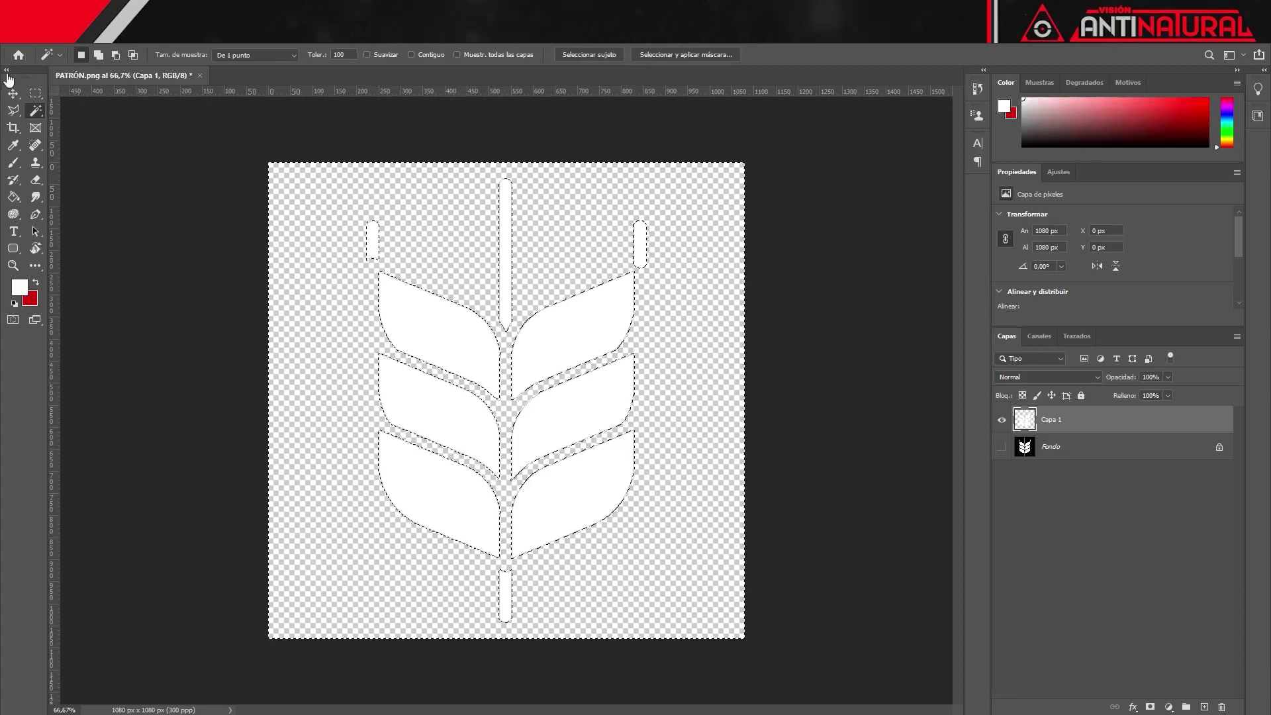
left_click(15, 93)
left_click(1043, 497)
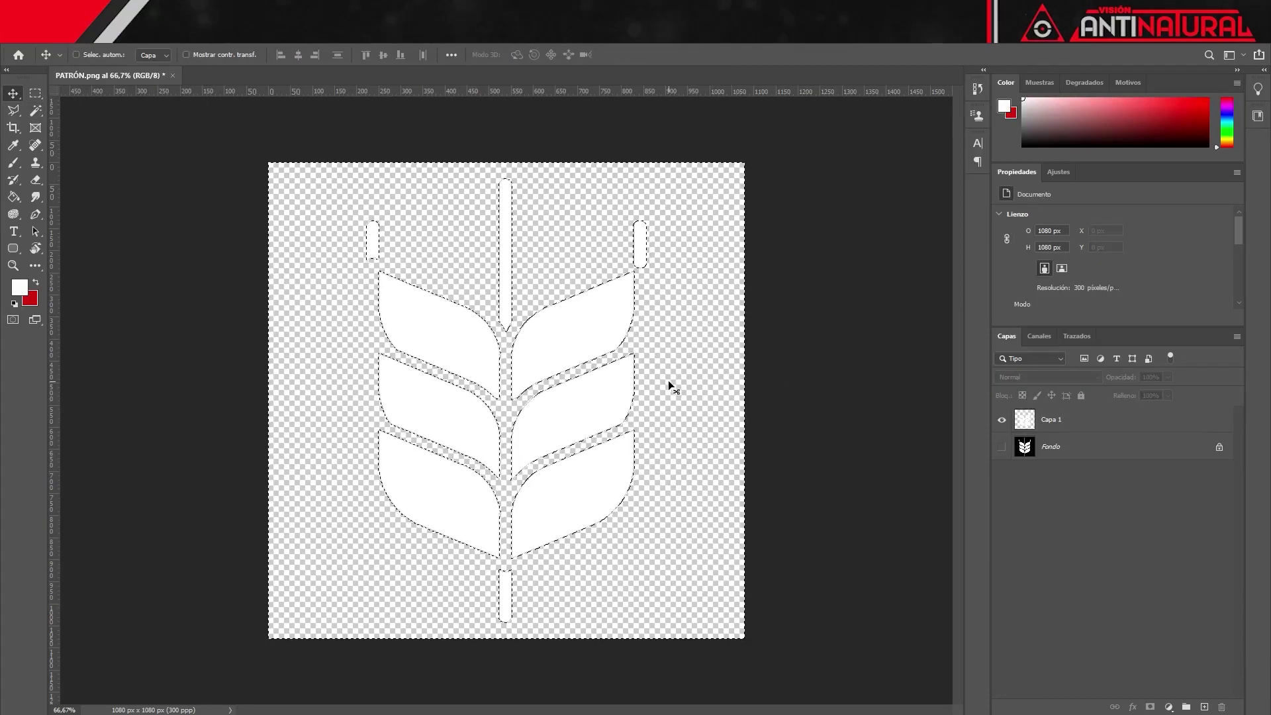
key("ctrl+d")
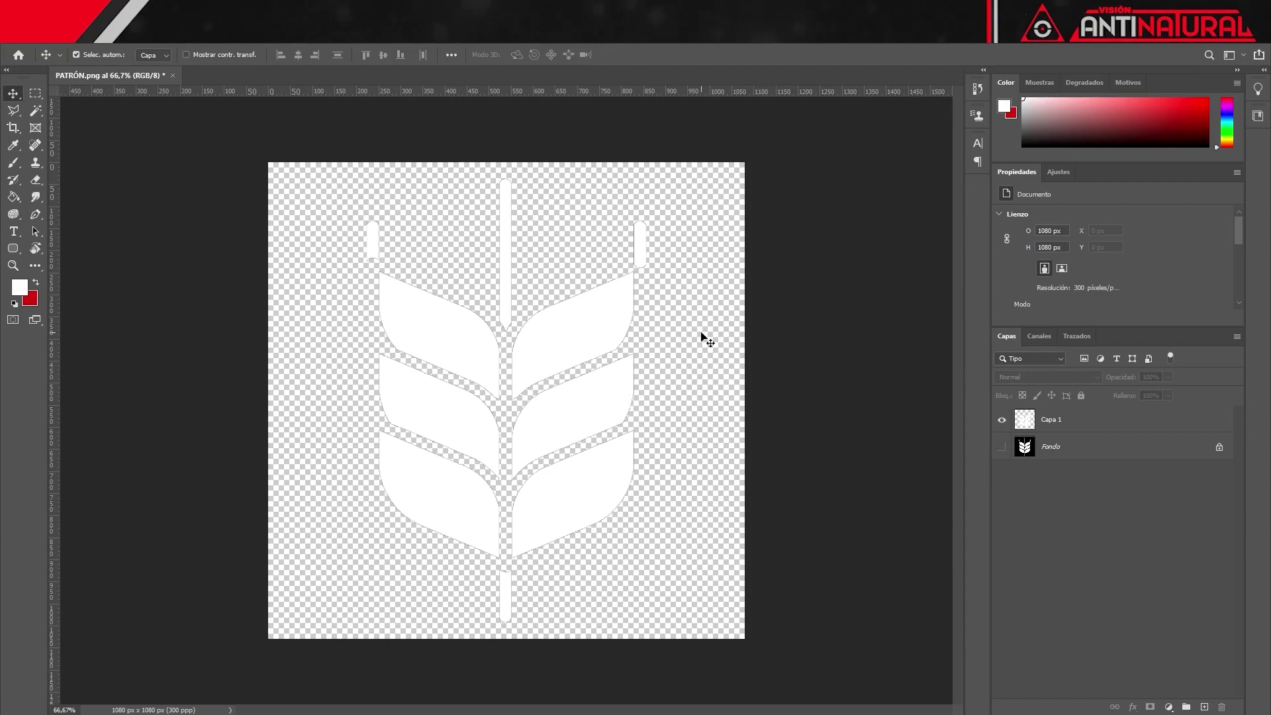
key("alt+period")
Step: Apply a 5,0-pixel Gaussian blur to Capa 1's wheat emblem
left_click(229, 33)
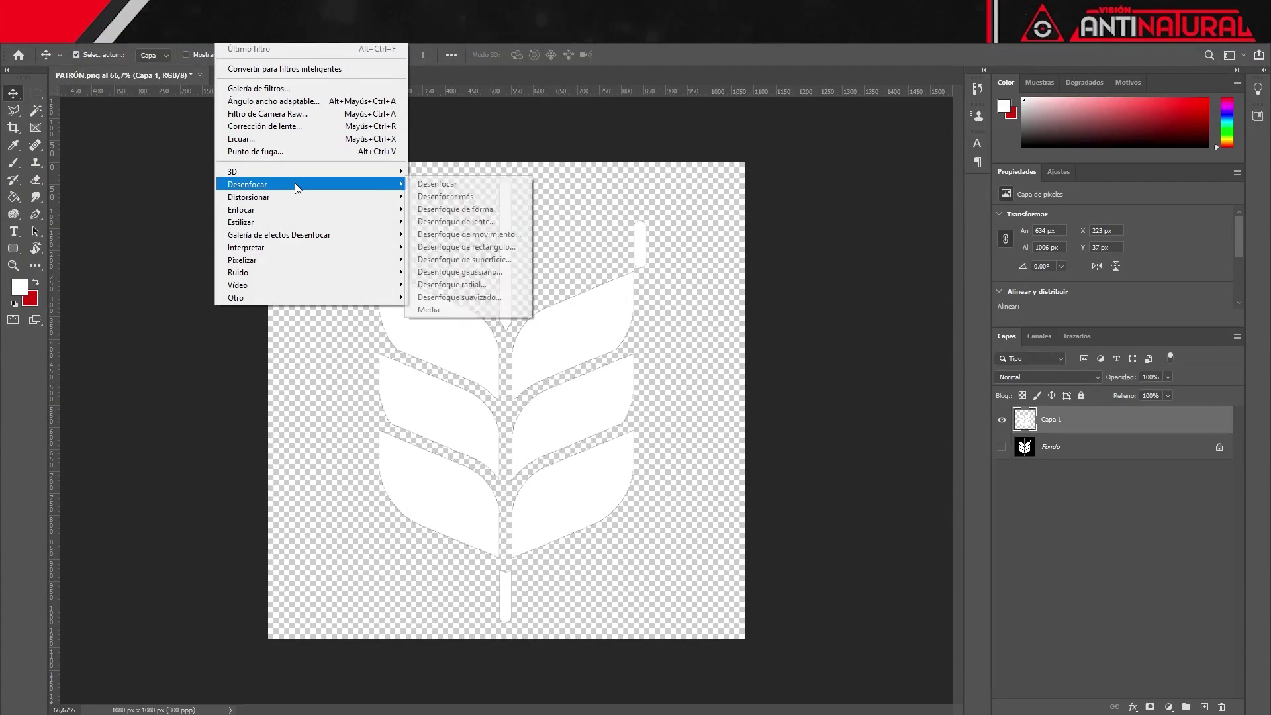
mouse_move(258, 184)
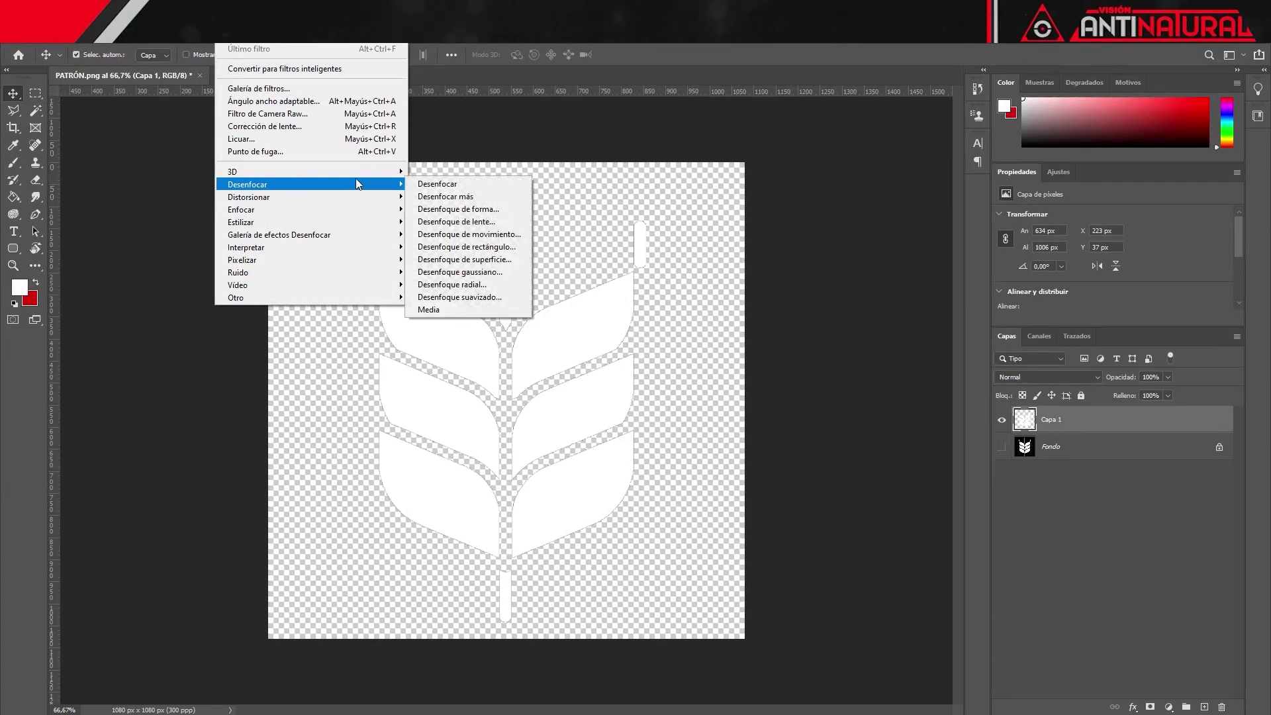
left_click(449, 272)
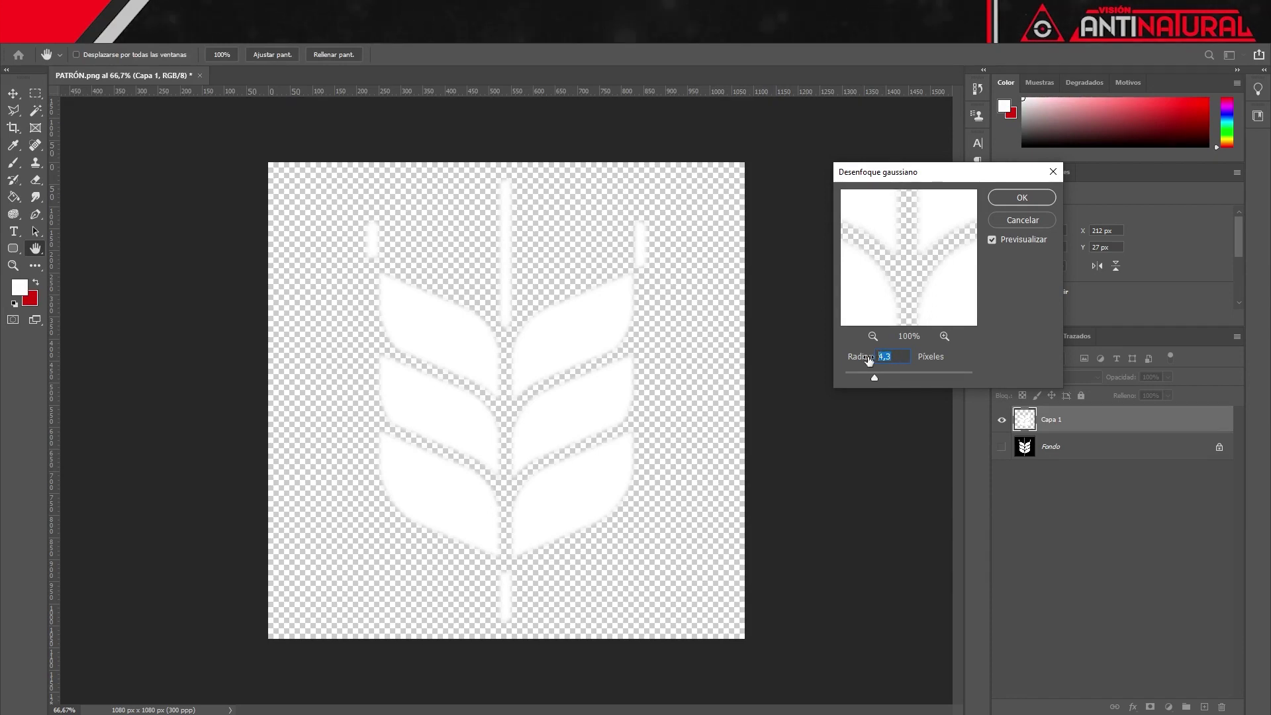
left_click(1031, 201)
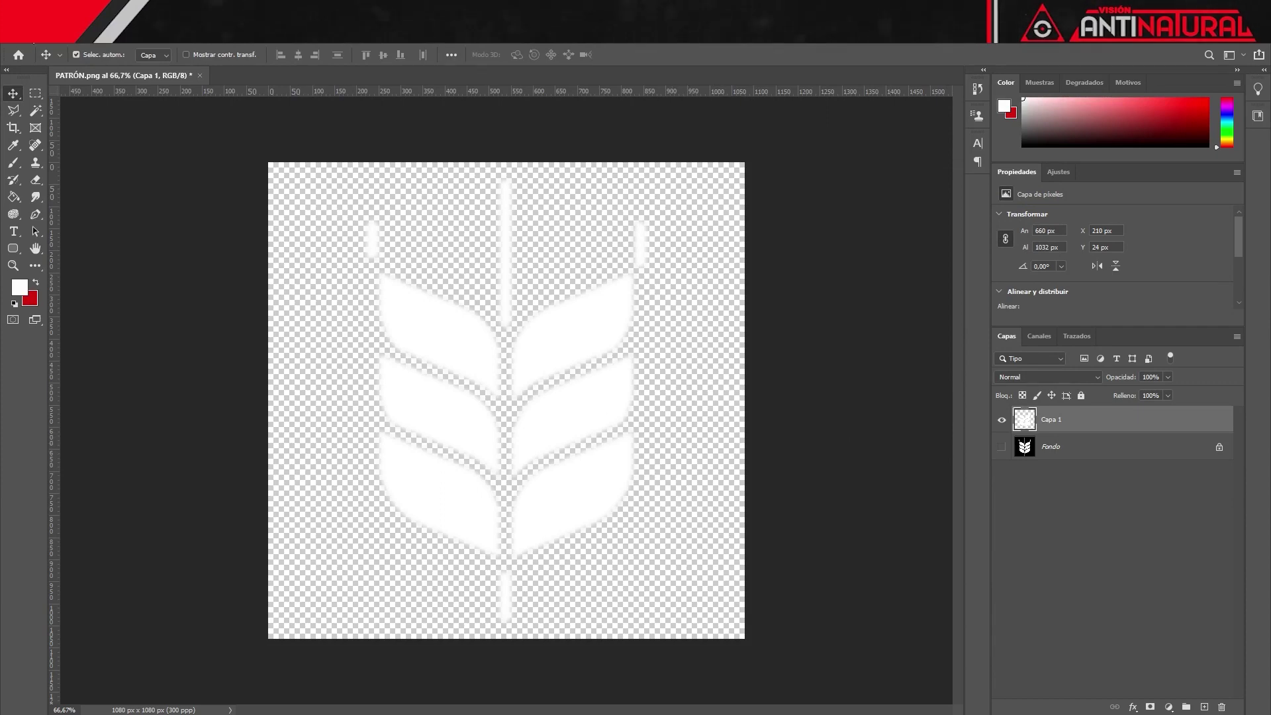
Step: Start a Save As copy, saving to the computer rather than the cloud
left_click(35, 34)
left_click(102, 195)
left_click(706, 536)
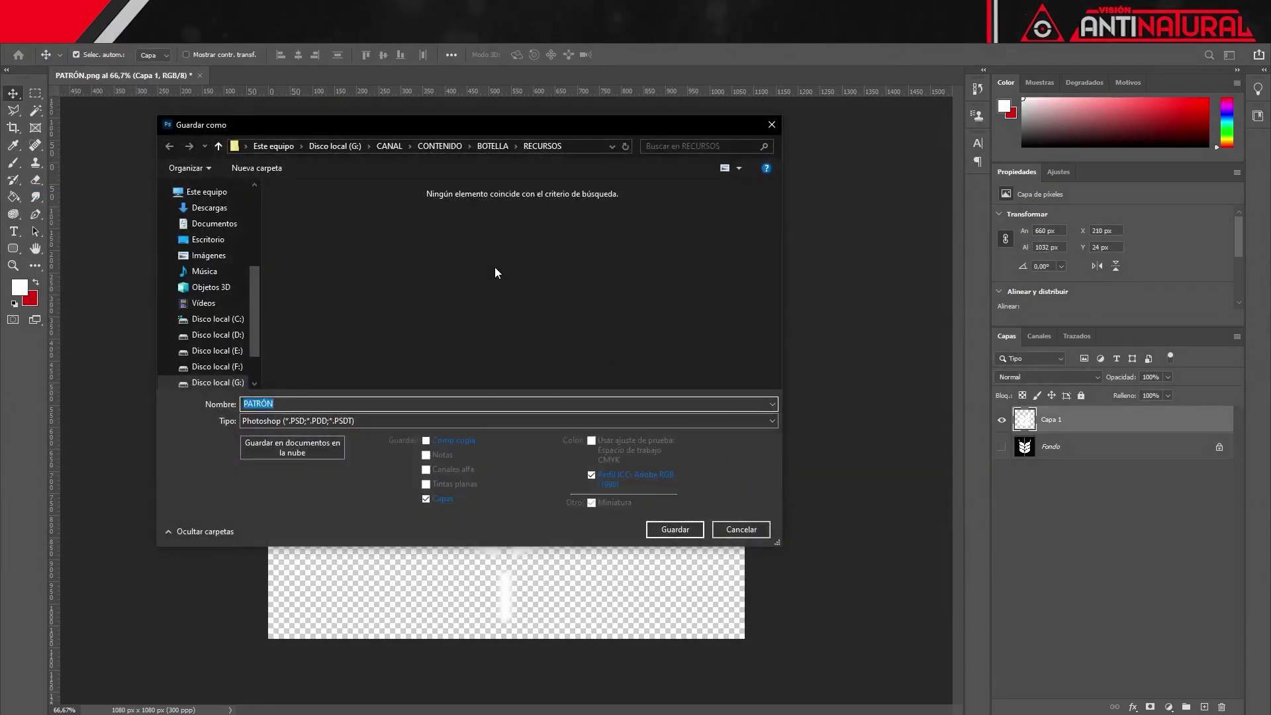
Step: Save the emblem as PNG named 'PATRÓN TRANSPARENTE' in RECURSOS, accepting the PNG options
left_click(363, 419)
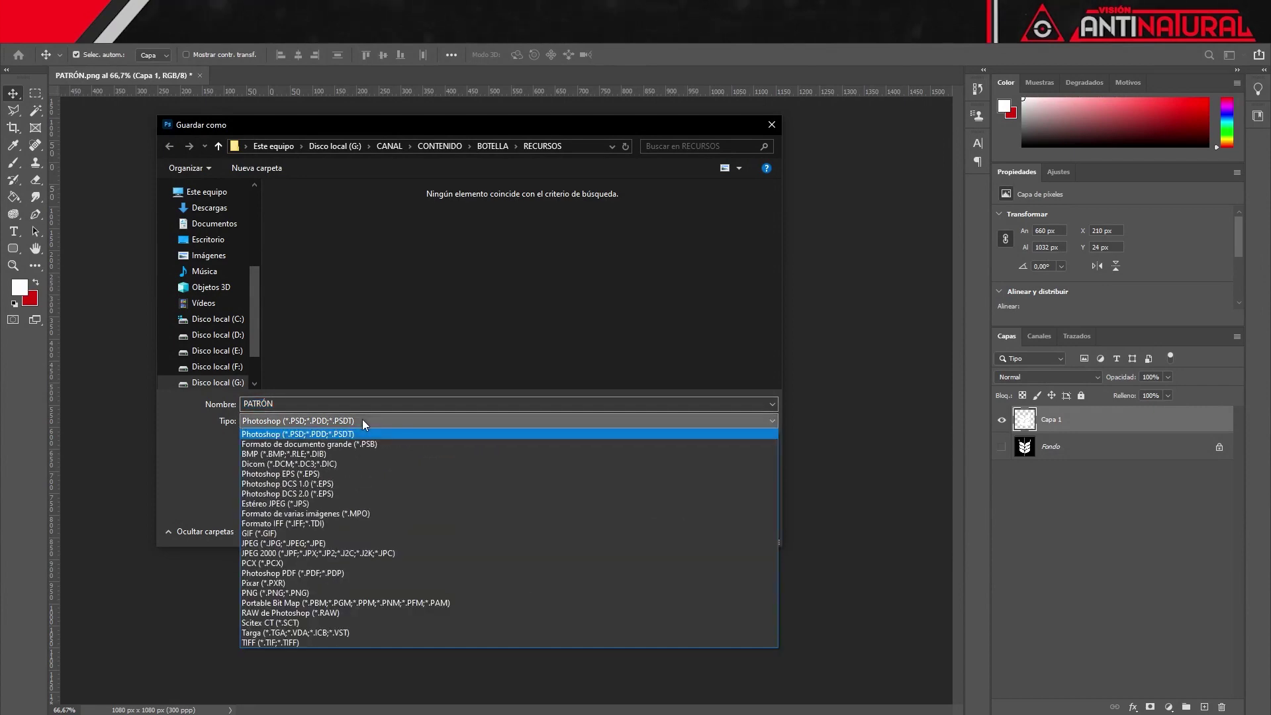
left_click(292, 594)
double_click(286, 404)
type("ANSPARENTE")
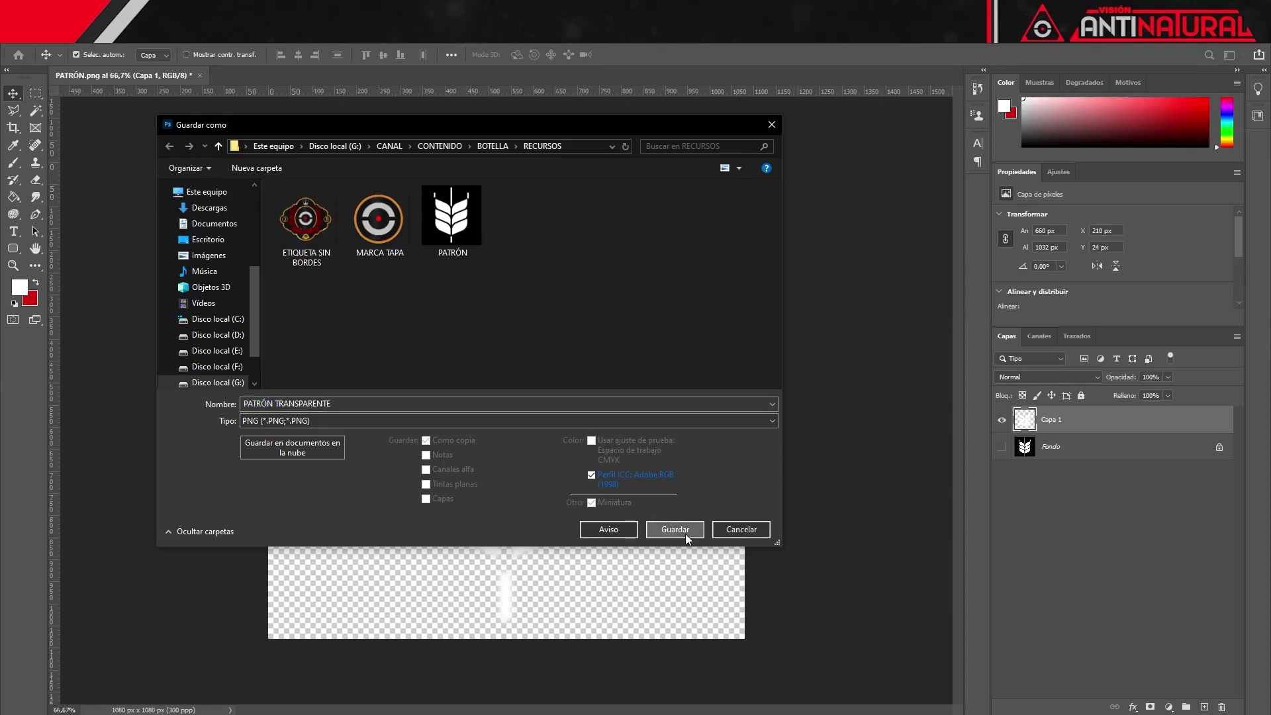
left_click(685, 534)
left_click(725, 236)
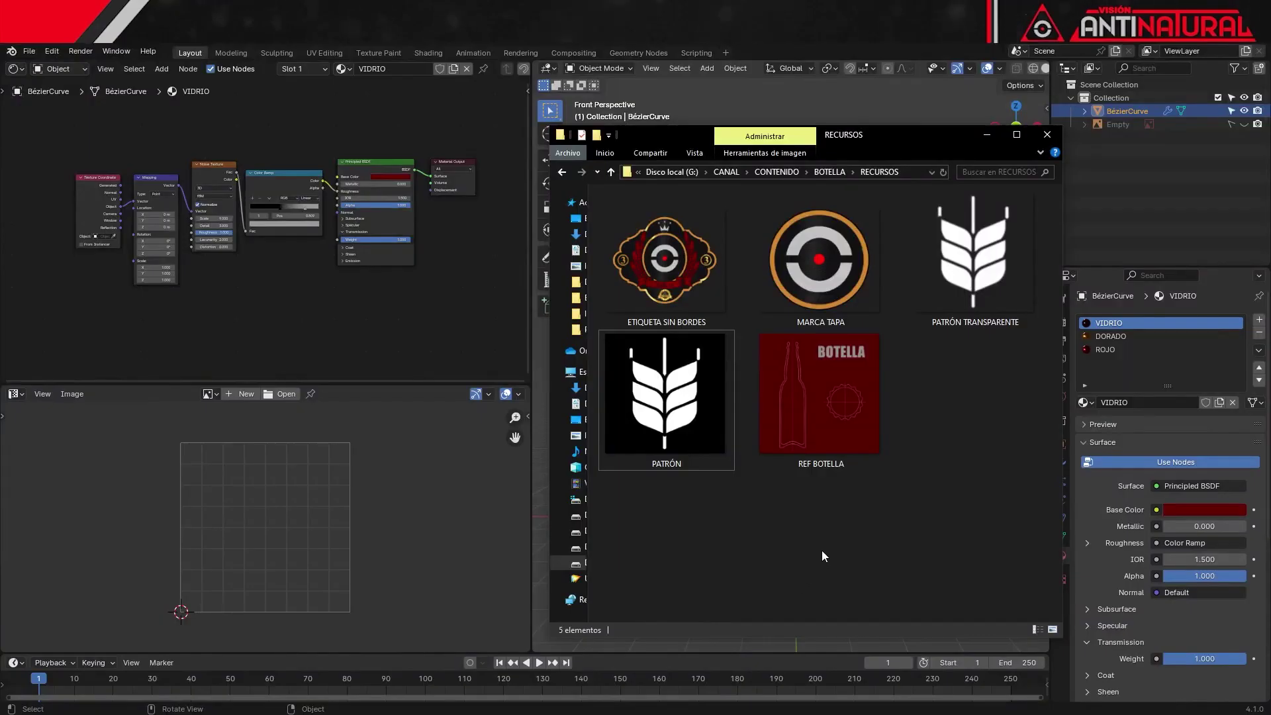
Step: Load PATRÓN TRANSPARENTE.png as an Image Texture node in VIDRIO, set to Non-Color
left_click(974, 258)
left_click_drag(542, 291, 217, 313)
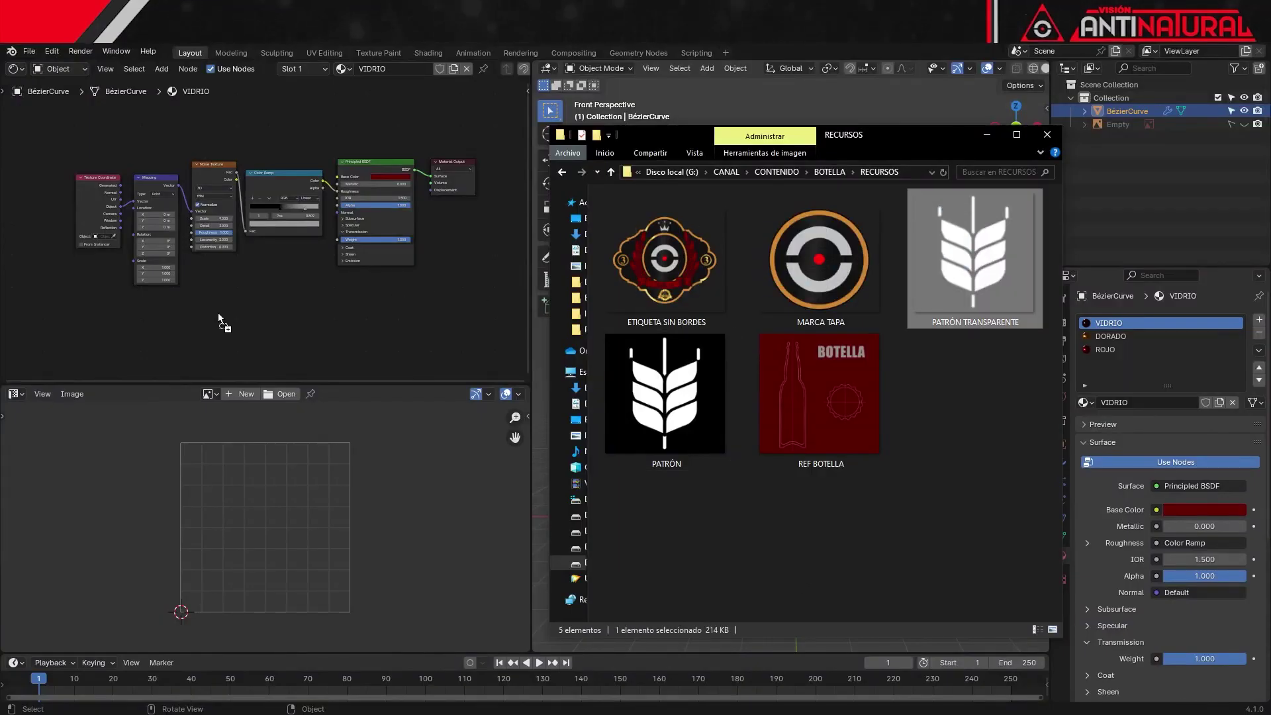
left_click(308, 303)
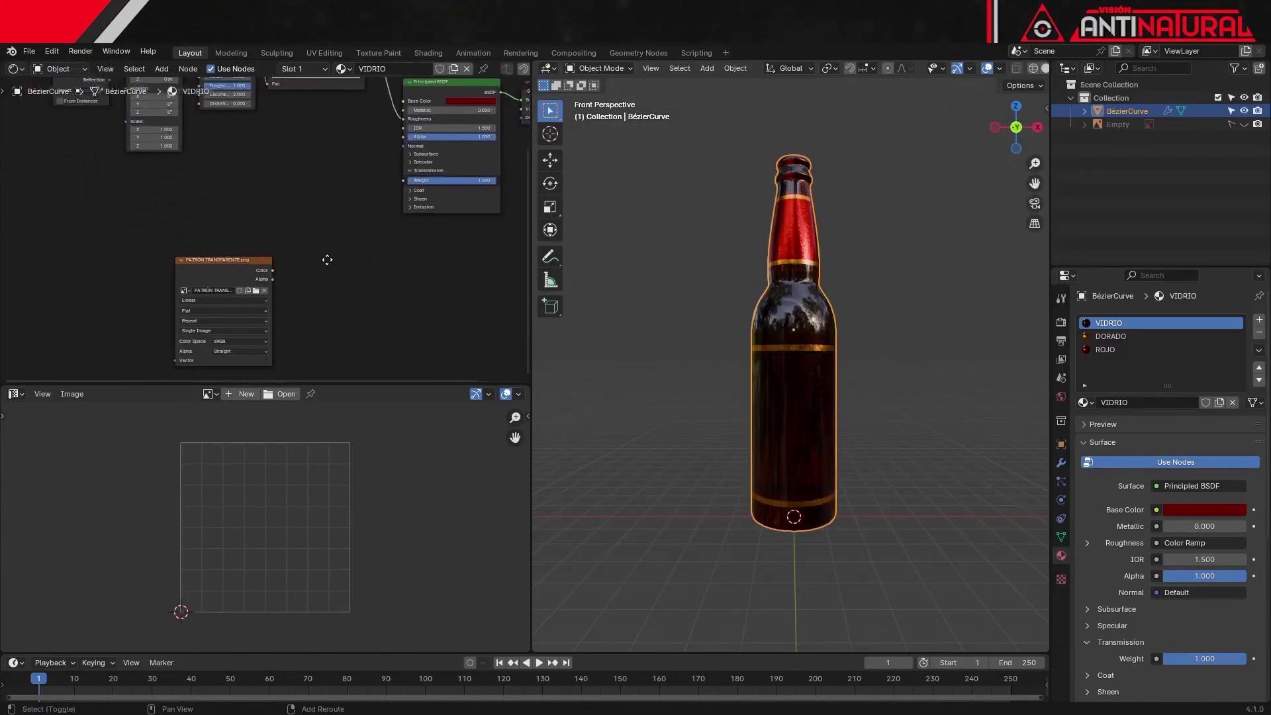
scroll(326, 260, "up", 5)
middle_click_drag(409, 304, 336, 223)
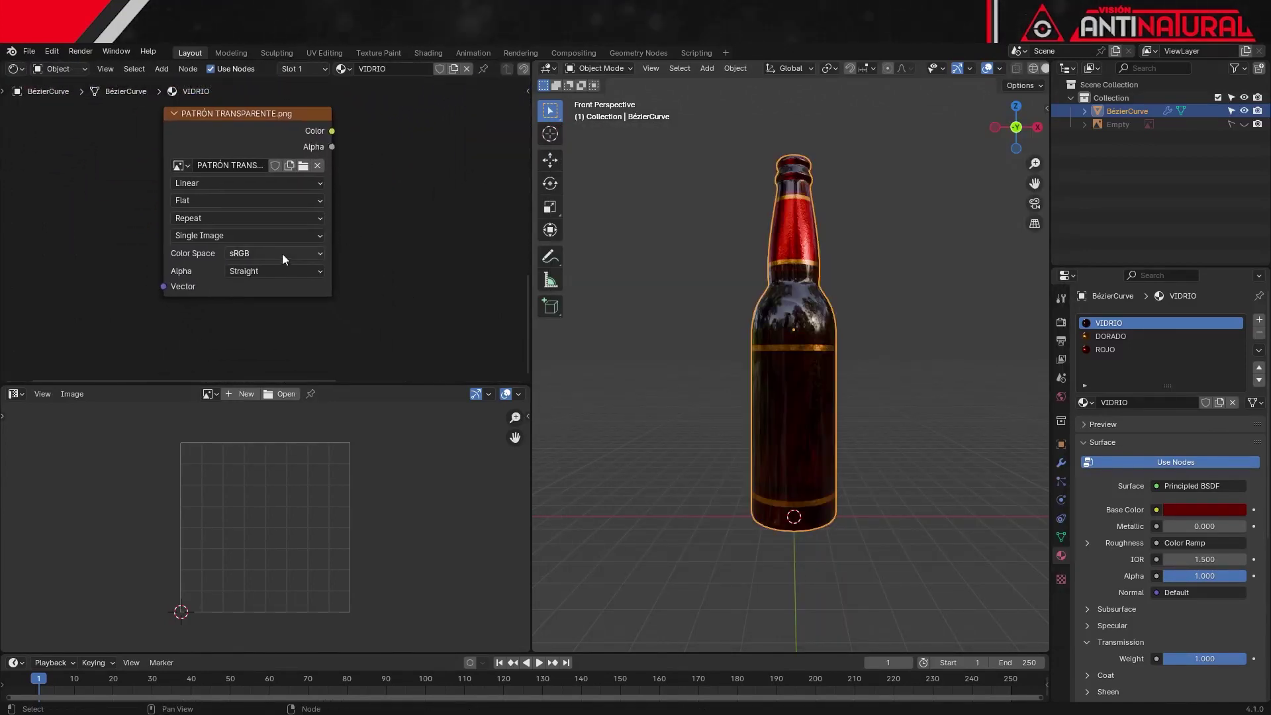
left_click(283, 255)
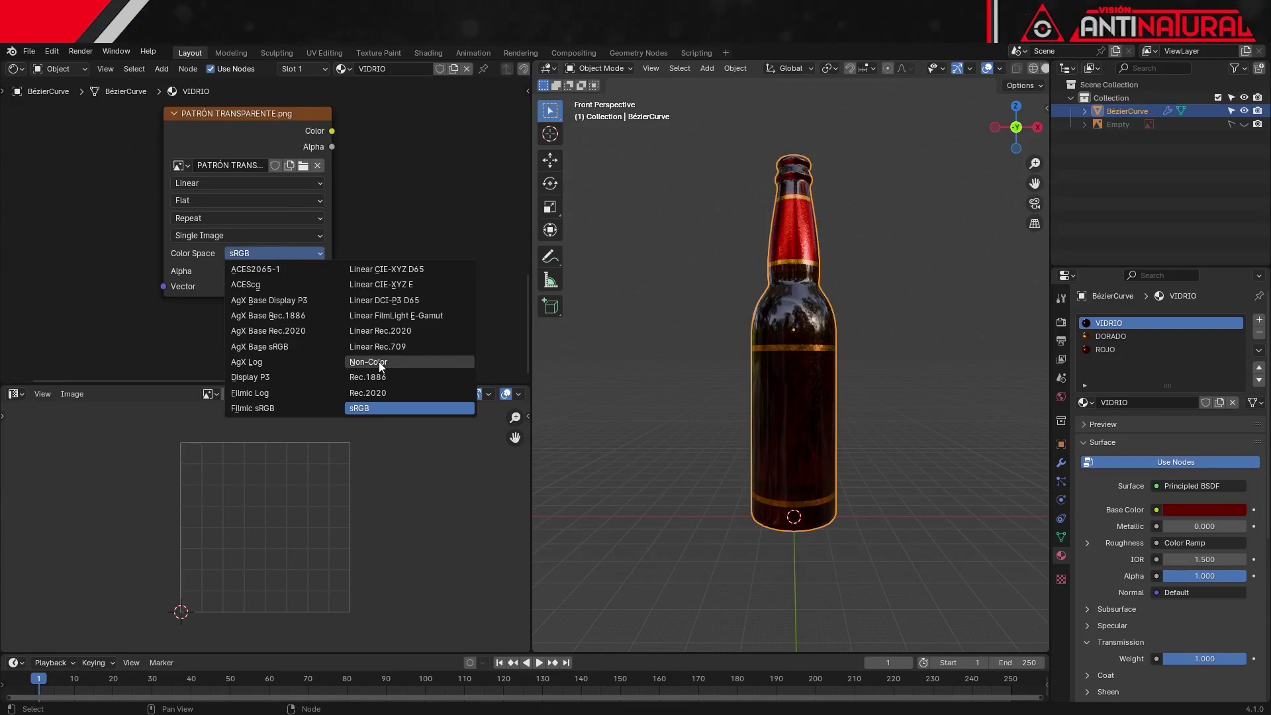
left_click(367, 361)
scroll(331, 224, "down", 1)
key("shift+a")
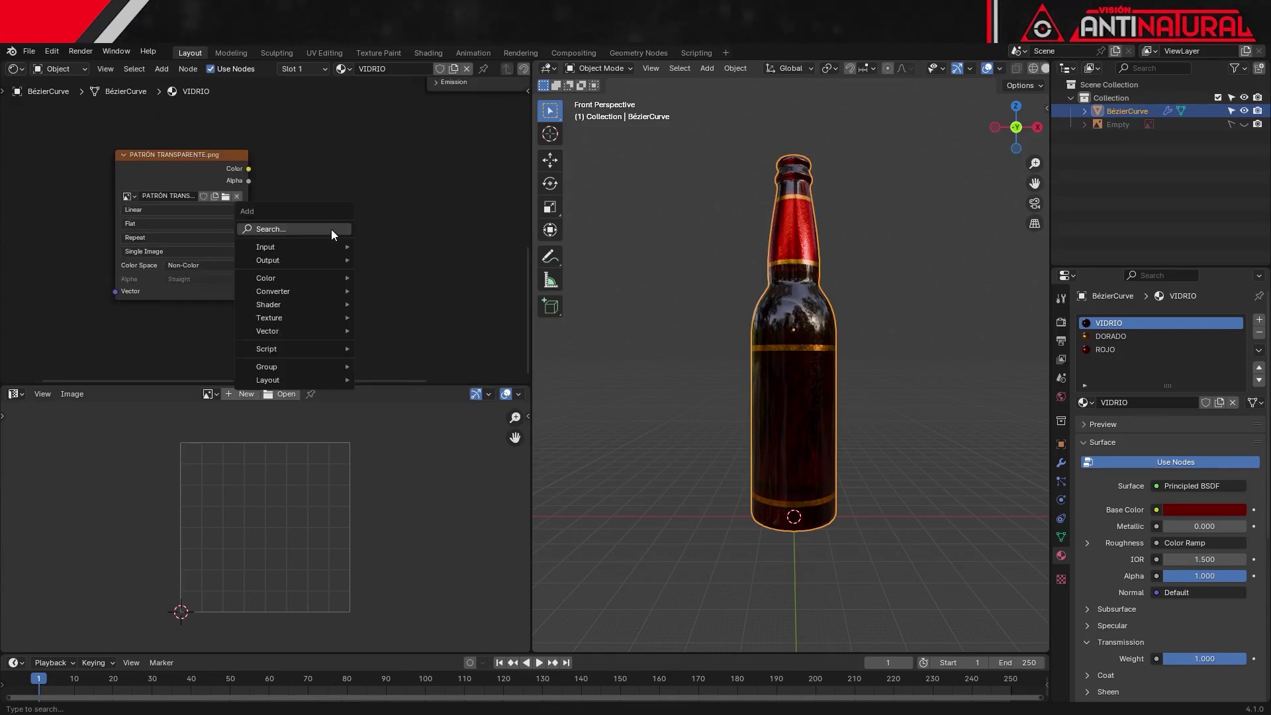
Step: Add a Bump node and link the image's Alpha into its Height input
left_click(332, 232)
type("bump")
key("Return")
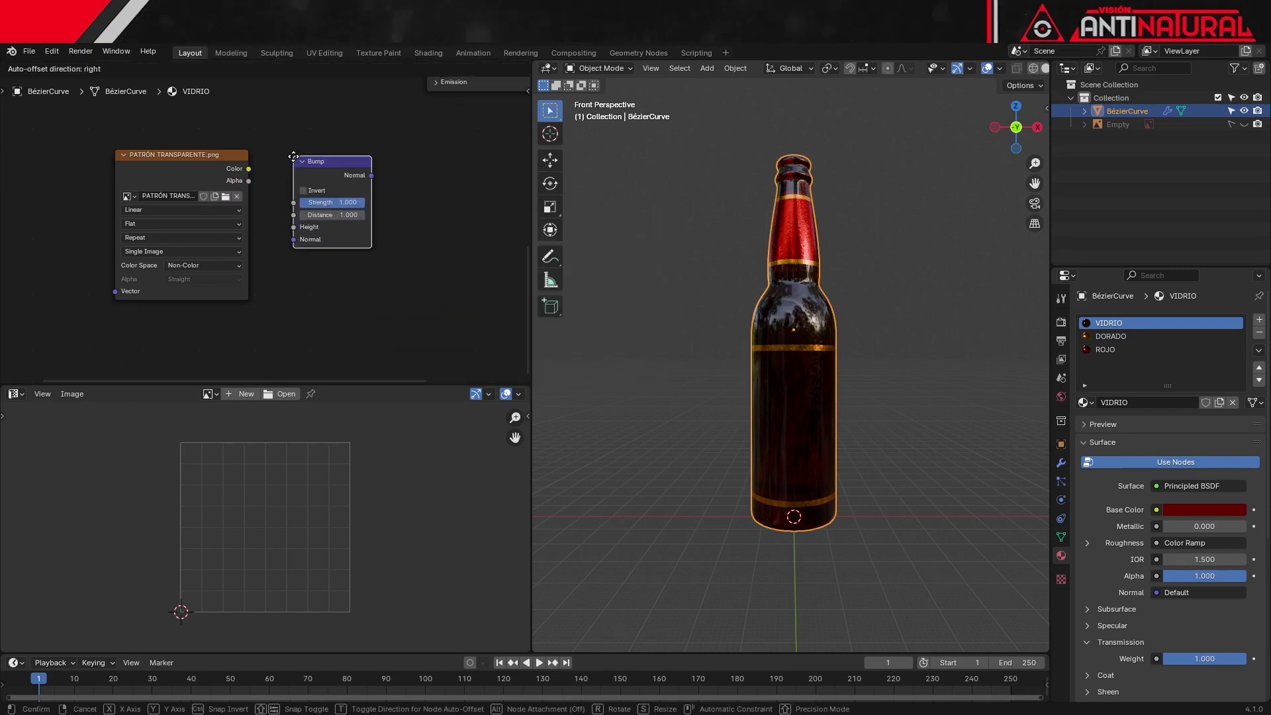
left_click(294, 156)
scroll(409, 317, "up", 1)
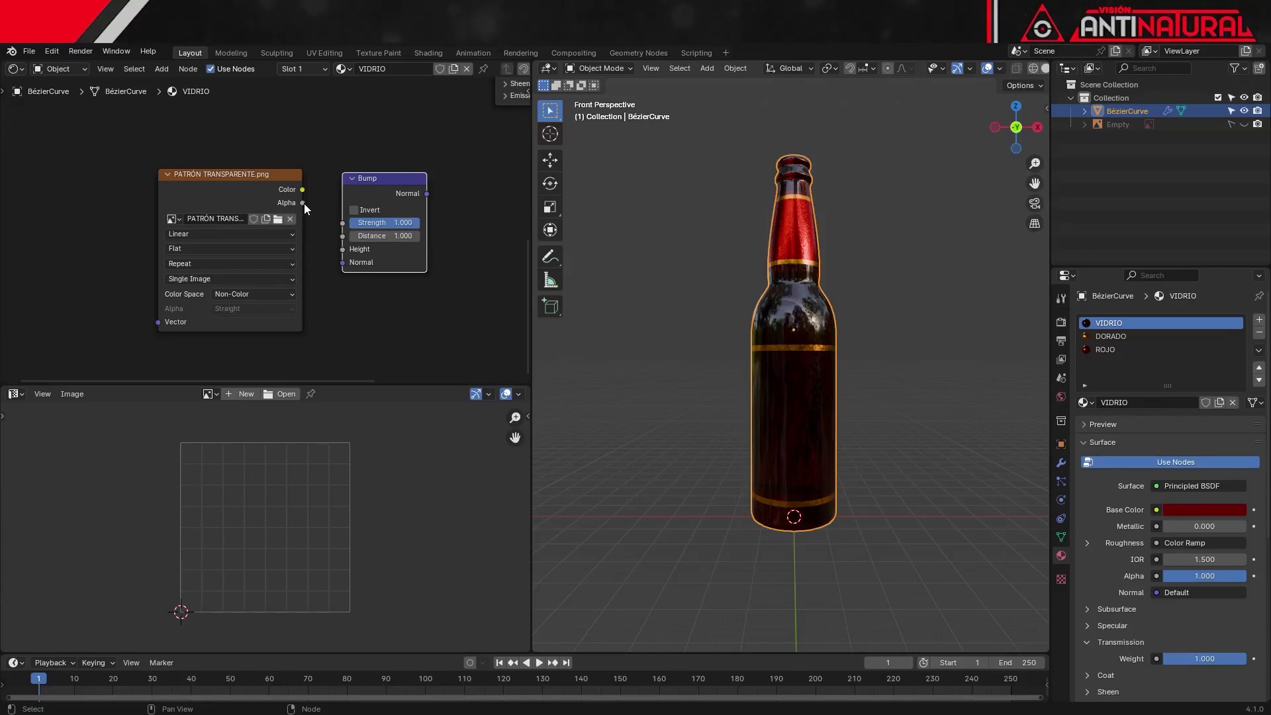
mouse_move(304, 204)
left_mouse_down()
mouse_move(320, 245)
mouse_move(342, 248)
left_mouse_up()
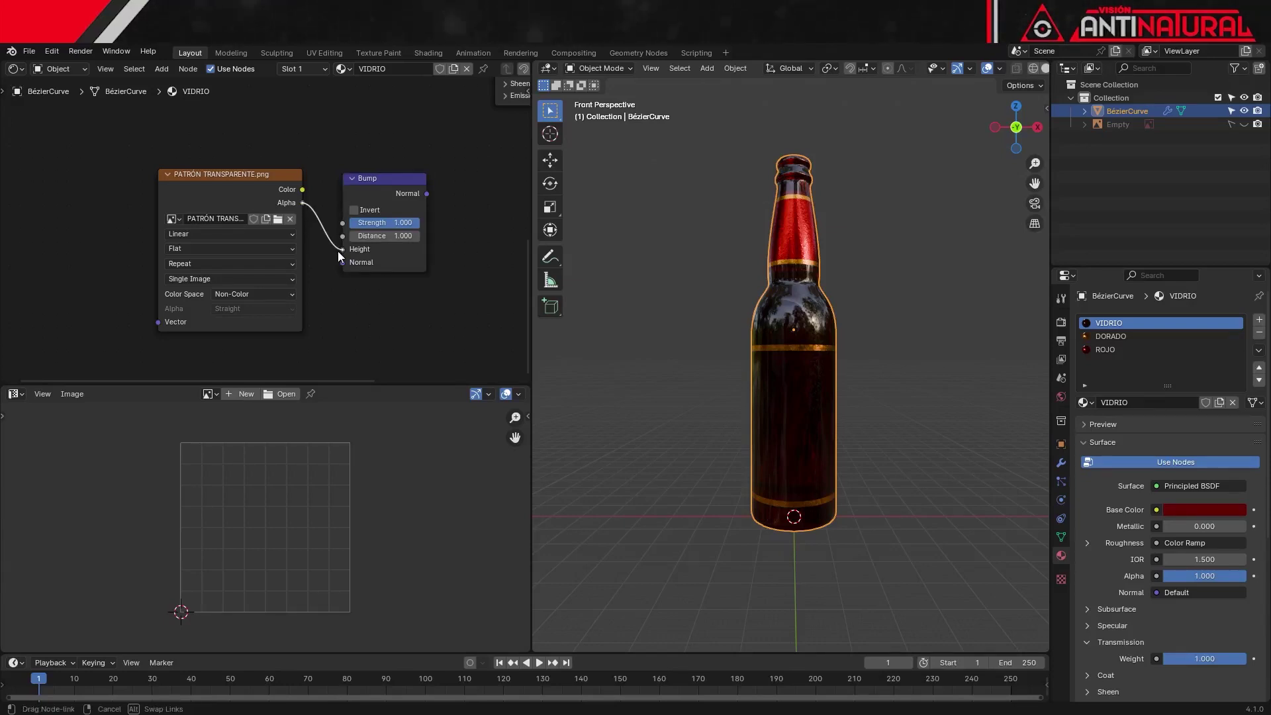
middle_click_drag(331, 297, 415, 302)
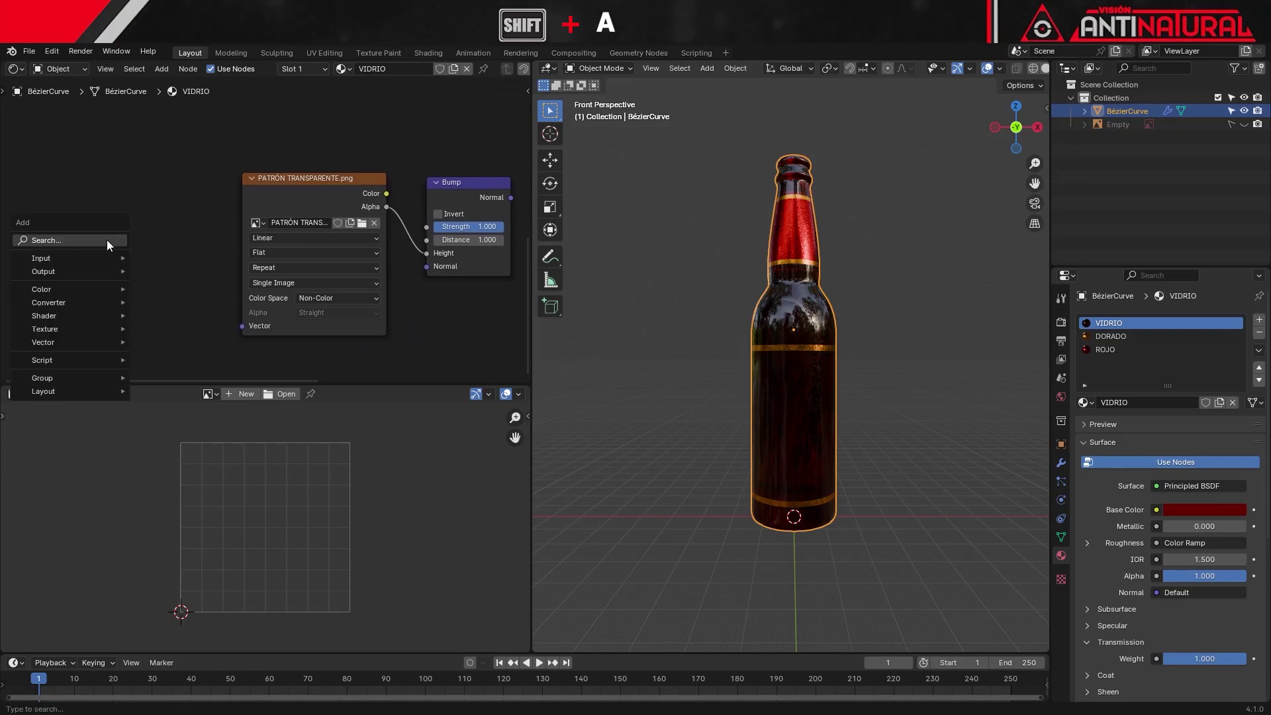
Step: Add a Mapping node left of the image and link it to the image's Vector input
key("shift+a")
left_click(106, 240)
type("MA")
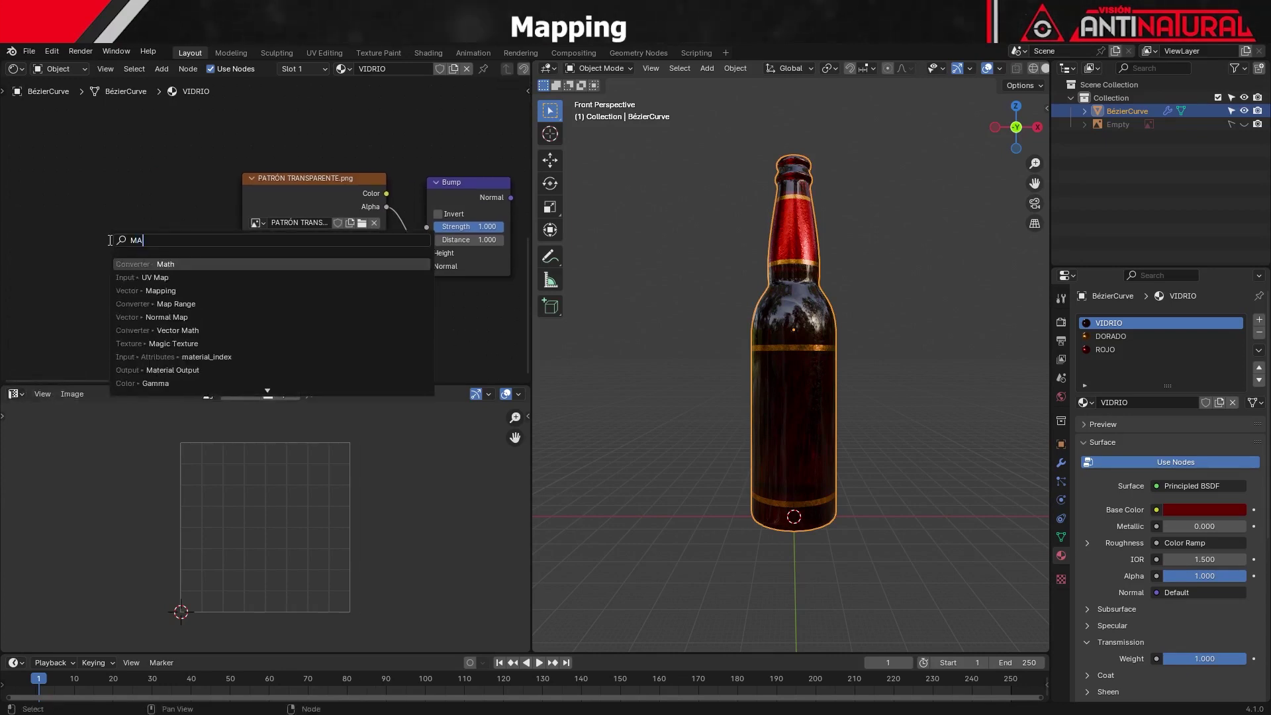
type("PP")
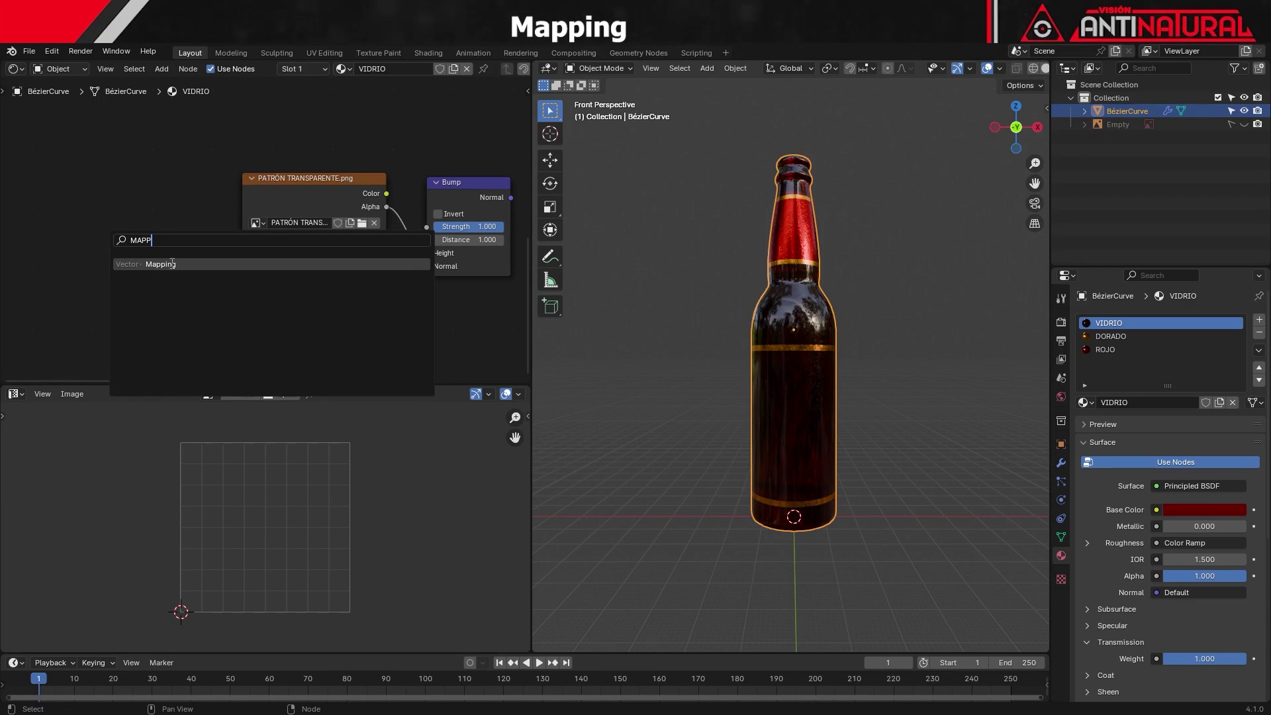
key("Return")
left_click(161, 145)
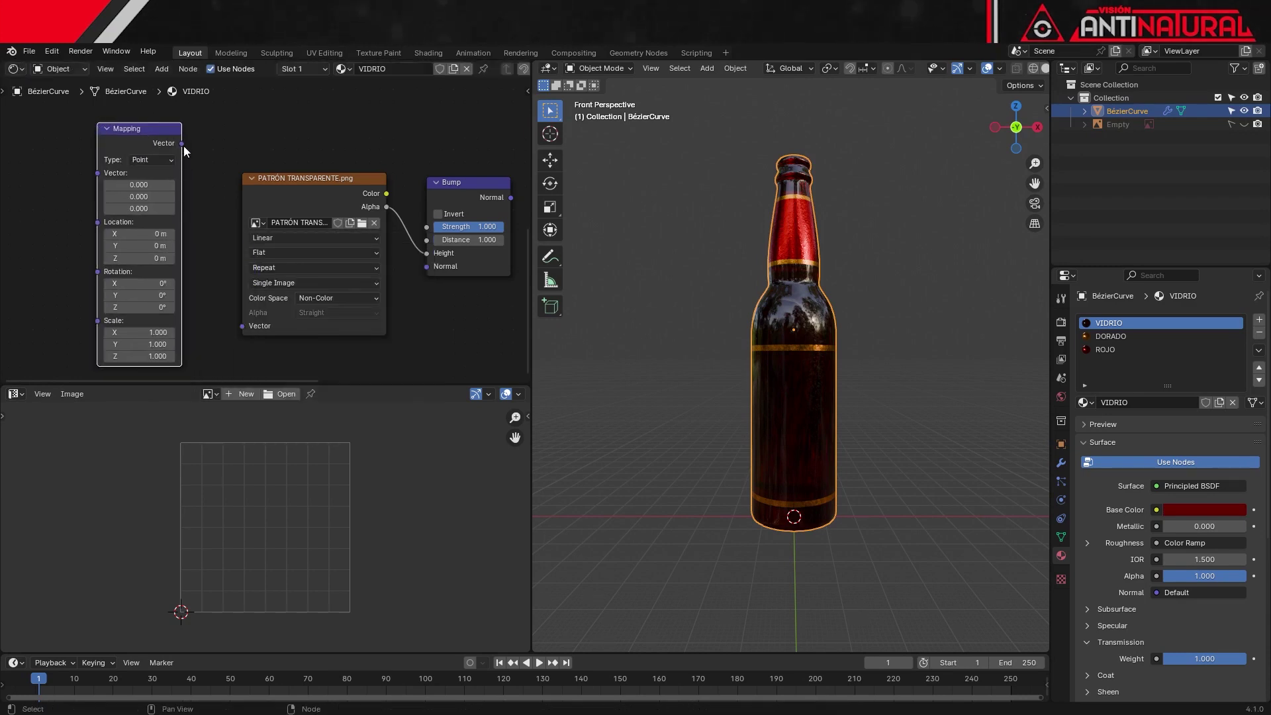
left_click_drag(182, 143, 242, 325)
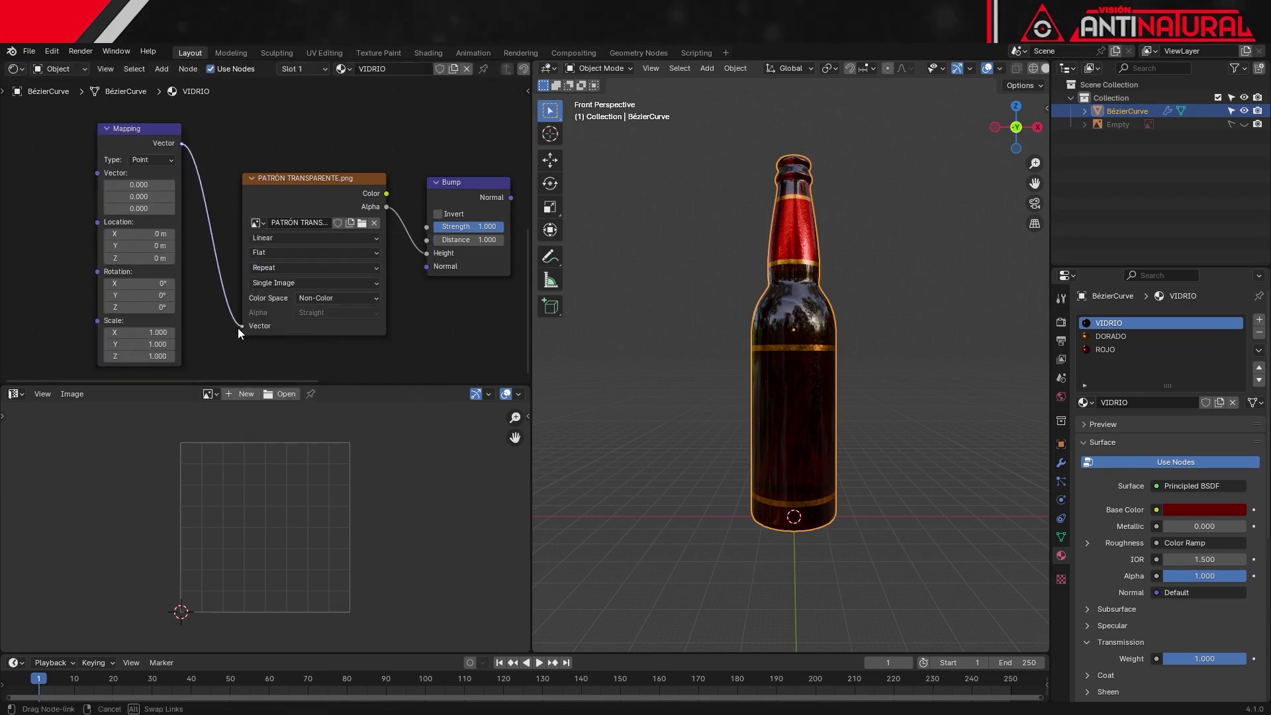
scroll(199, 318, "left", 5, "ctrl")
key("shift+a")
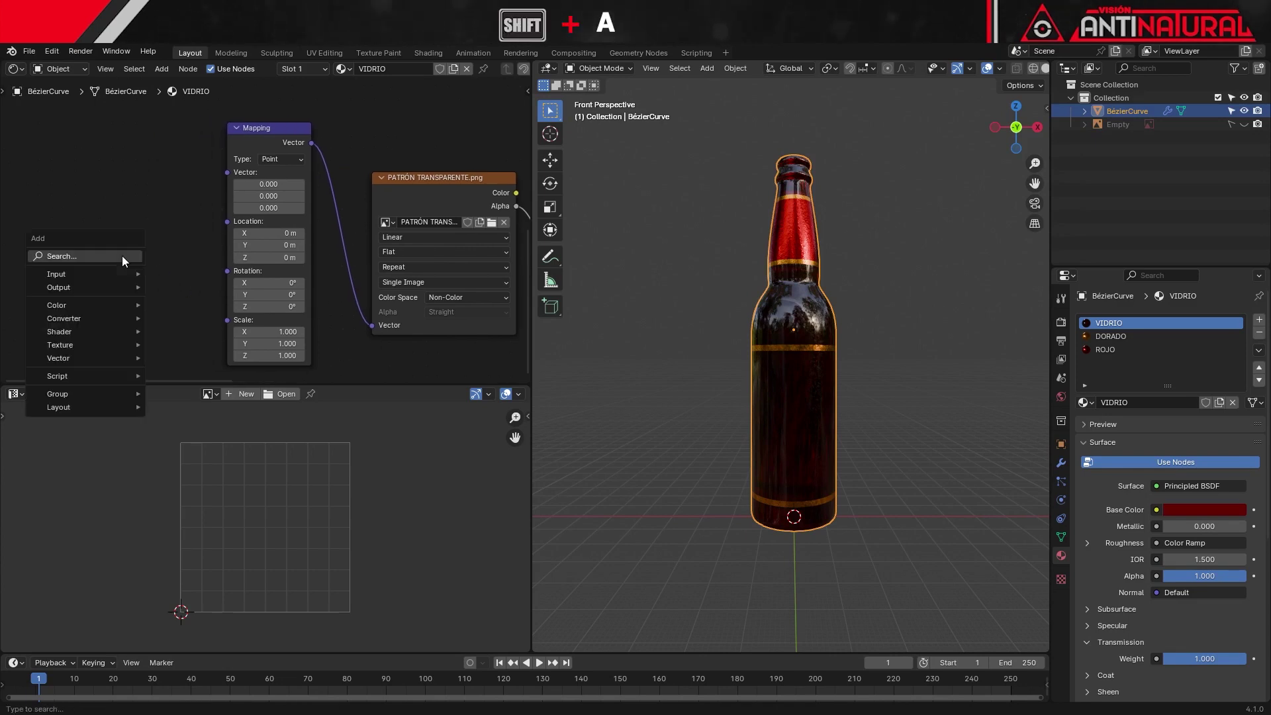
type("UV")
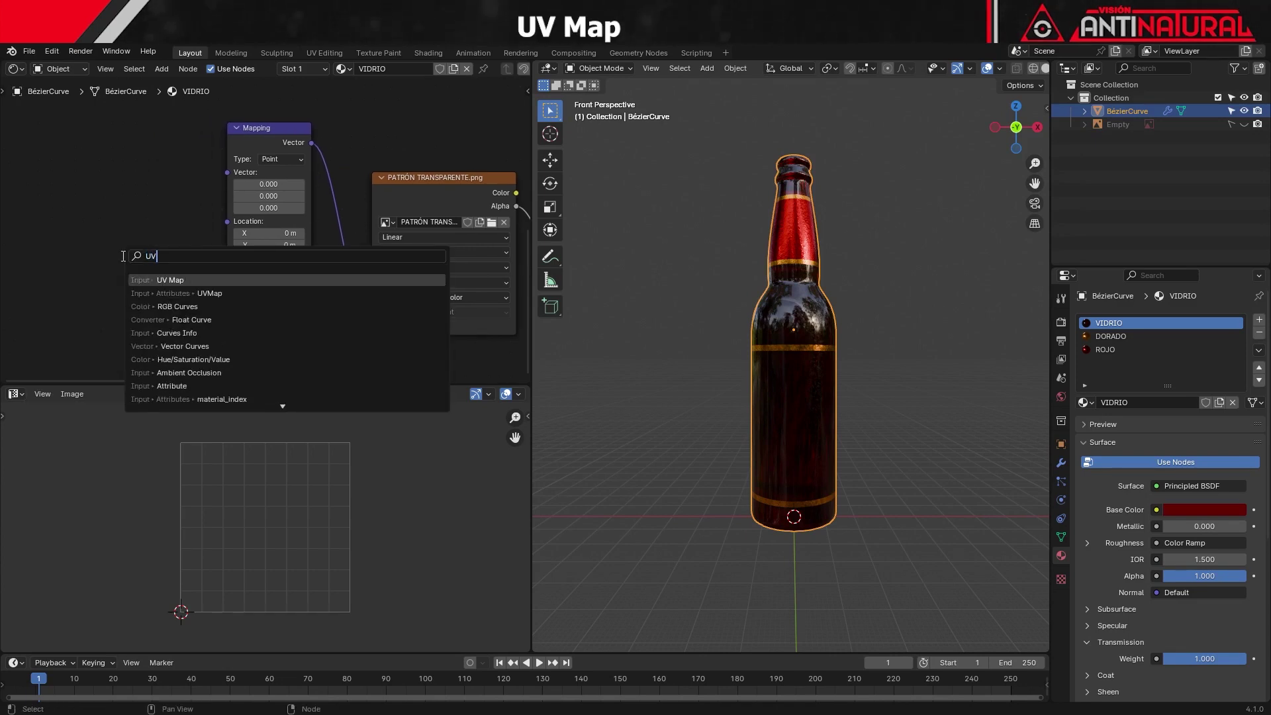
Step: Place a UV Map node left of Mapping and wire its UV into Mapping's Vector
left_click(173, 280)
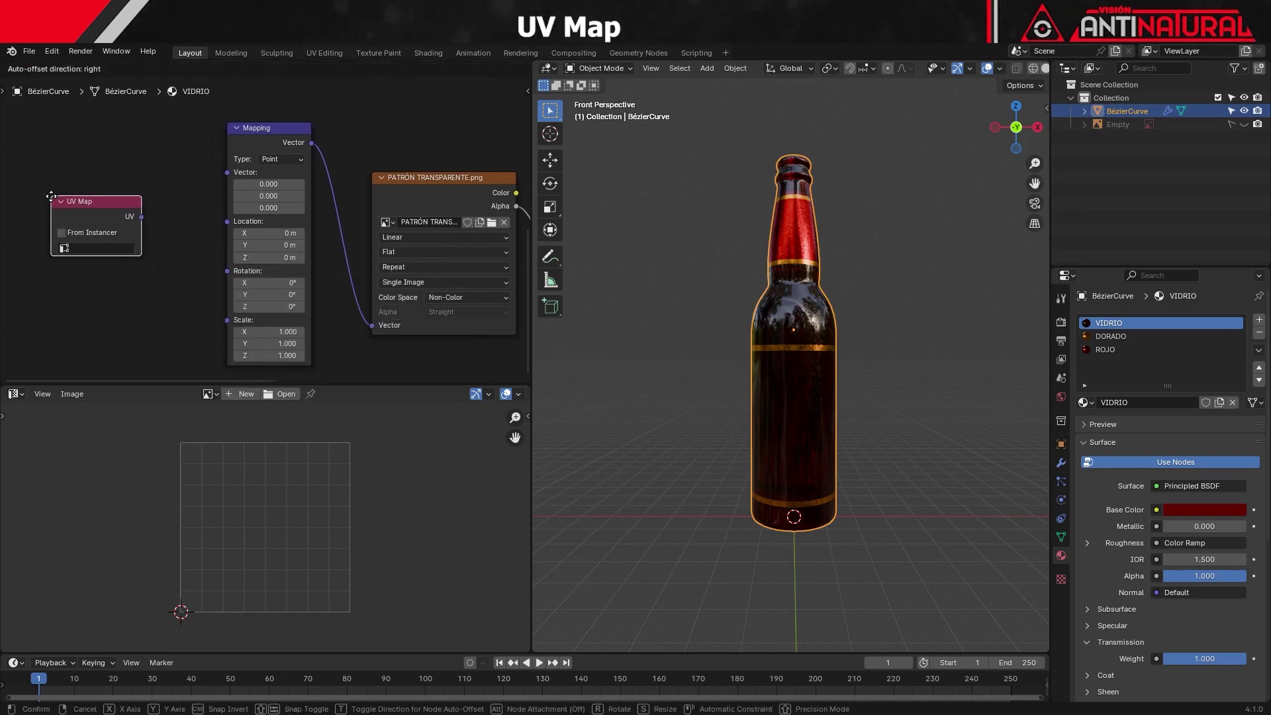
left_click(52, 198)
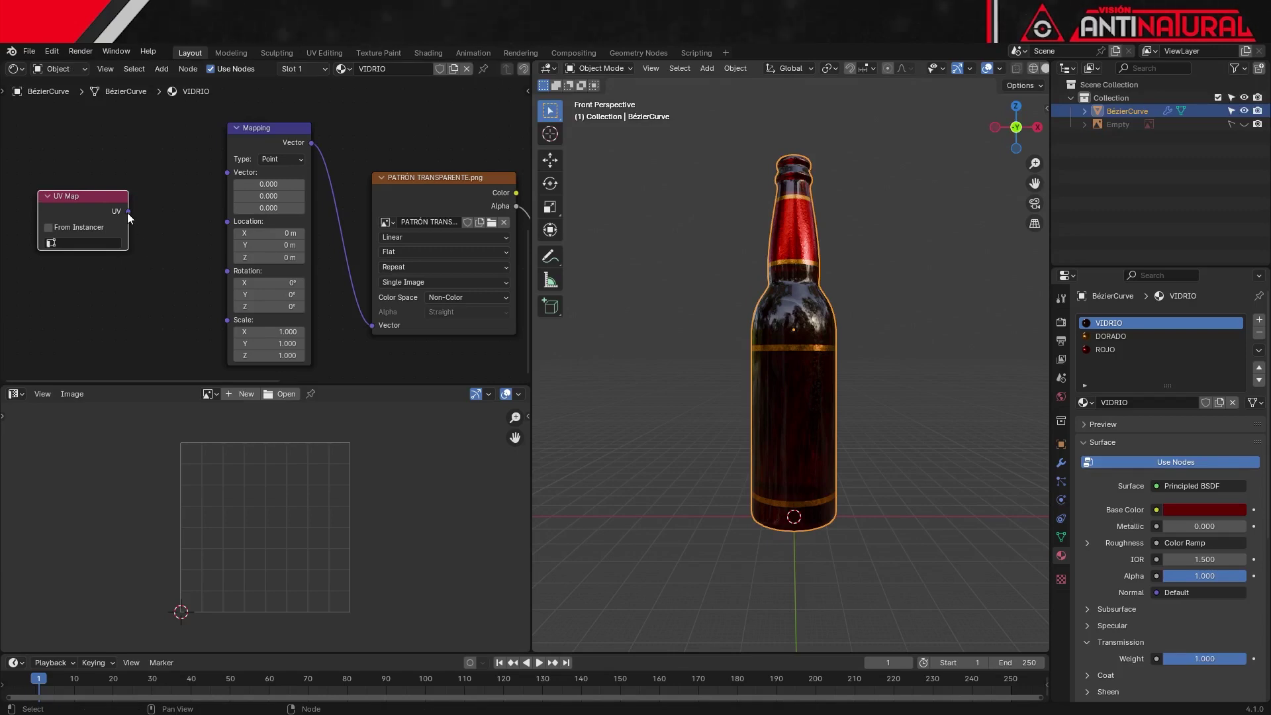
left_click_drag(127, 212, 222, 176)
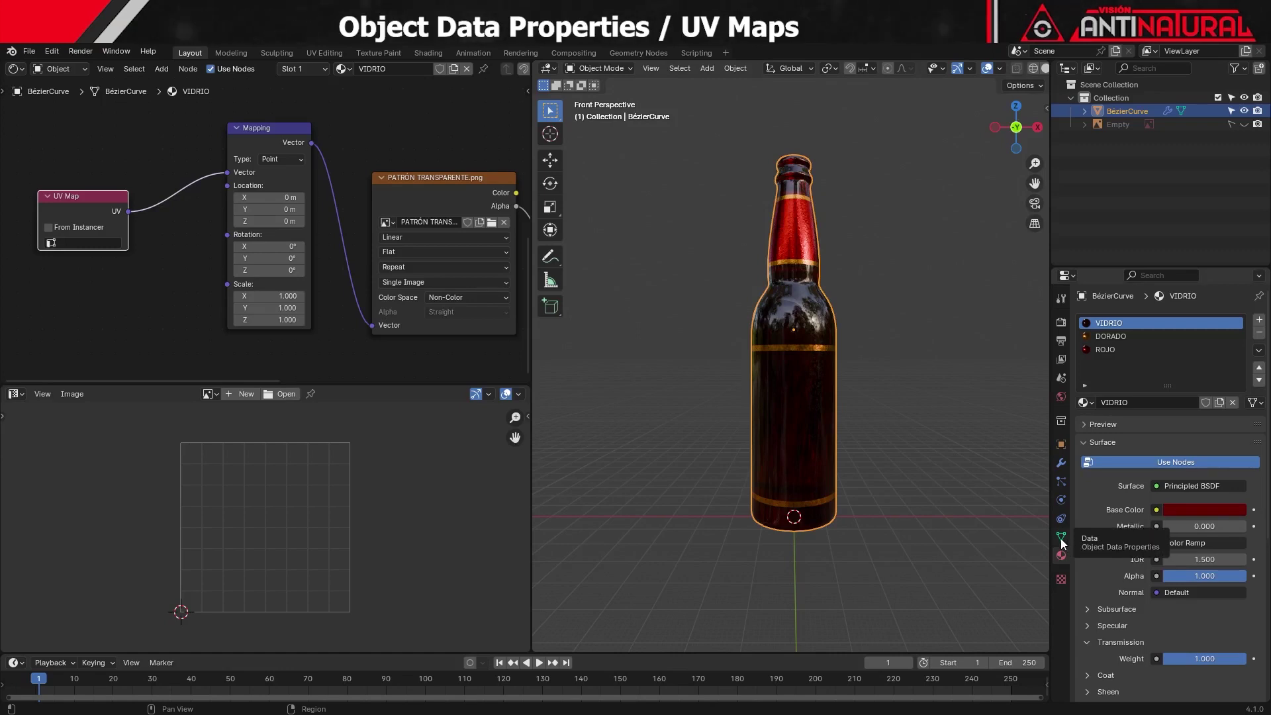
Step: Add a second bottle UV map named RELIEVE and make it the render-active map
left_click(1061, 538)
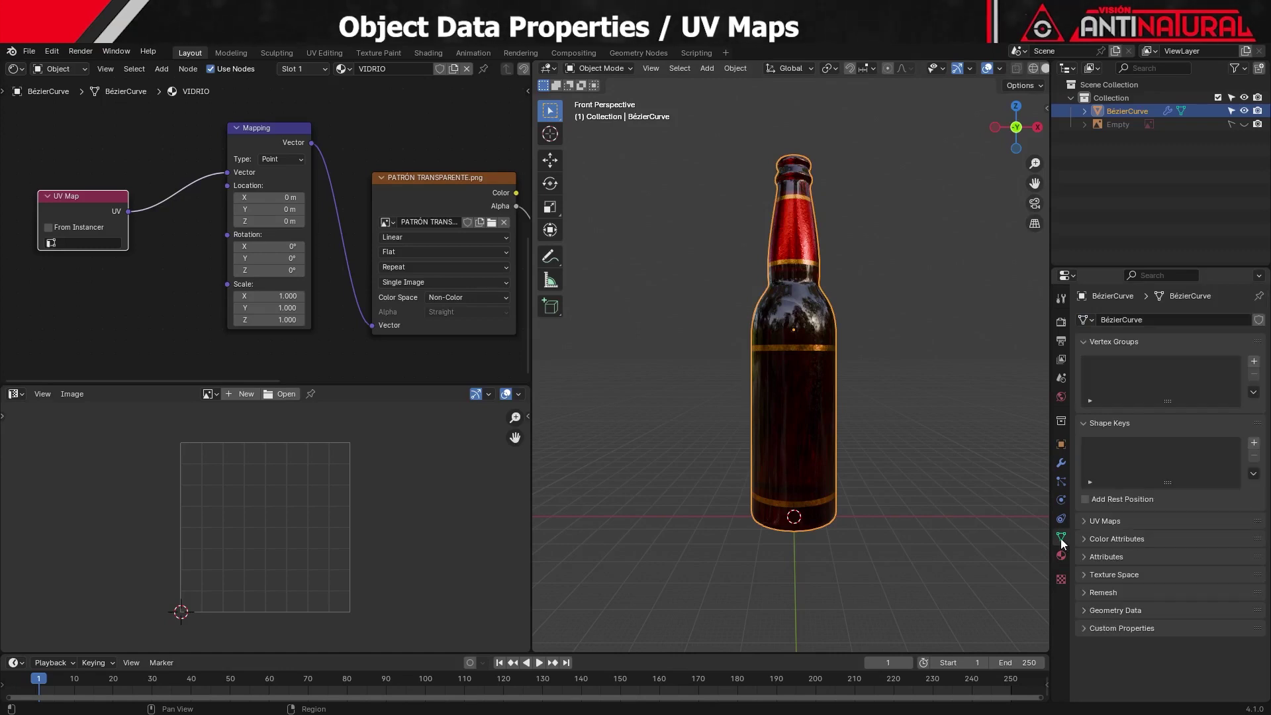
left_click(1093, 521)
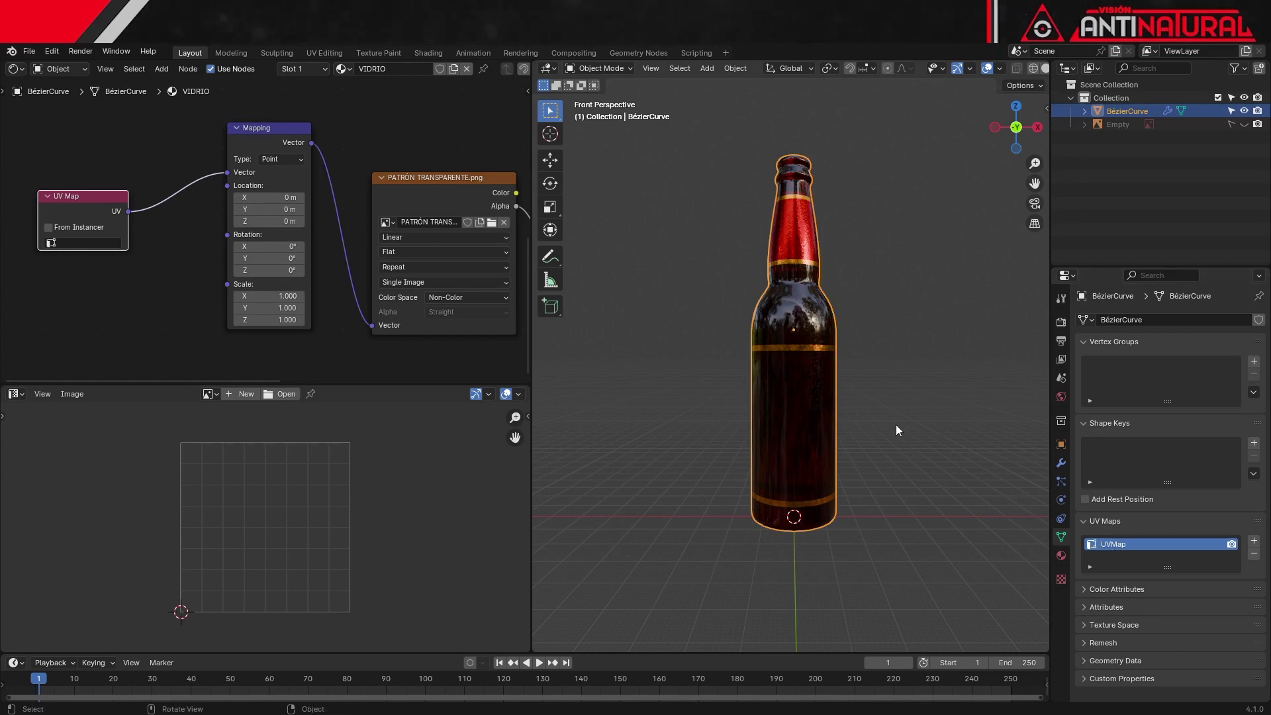
left_click(1255, 545)
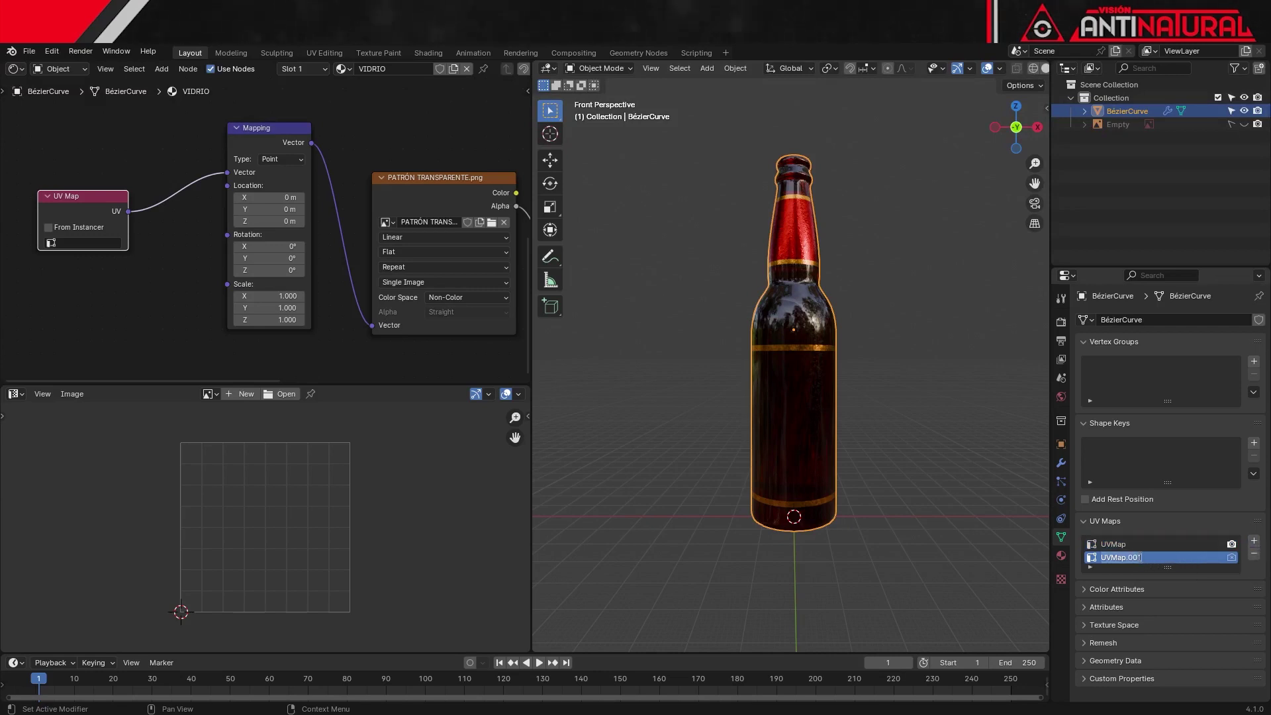
type("RELIEVE")
key("Return")
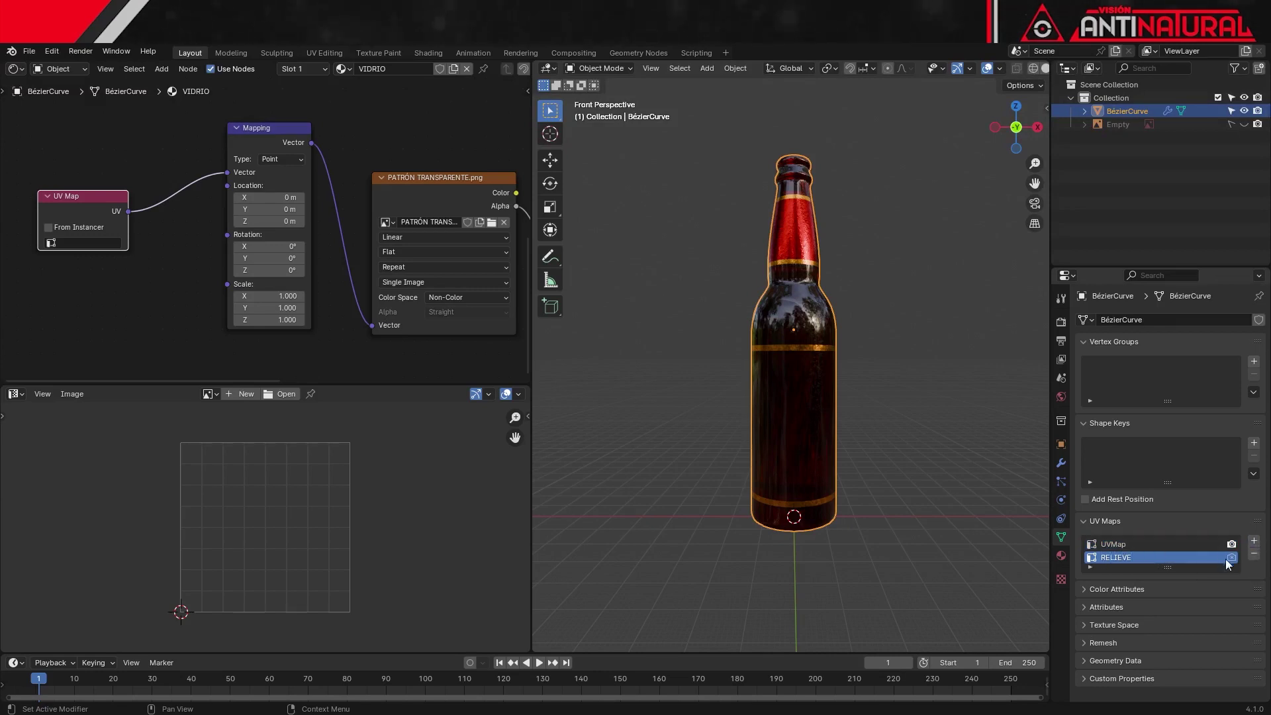
left_click(1231, 558)
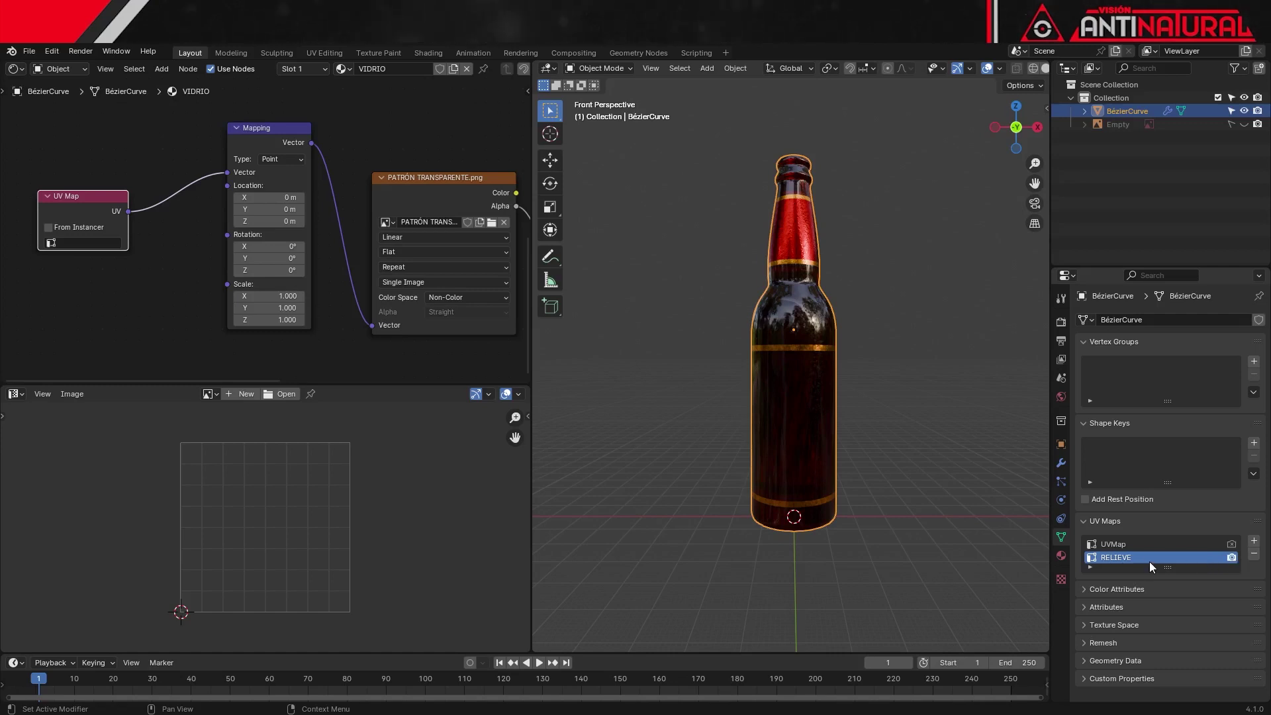
key("KP_1")
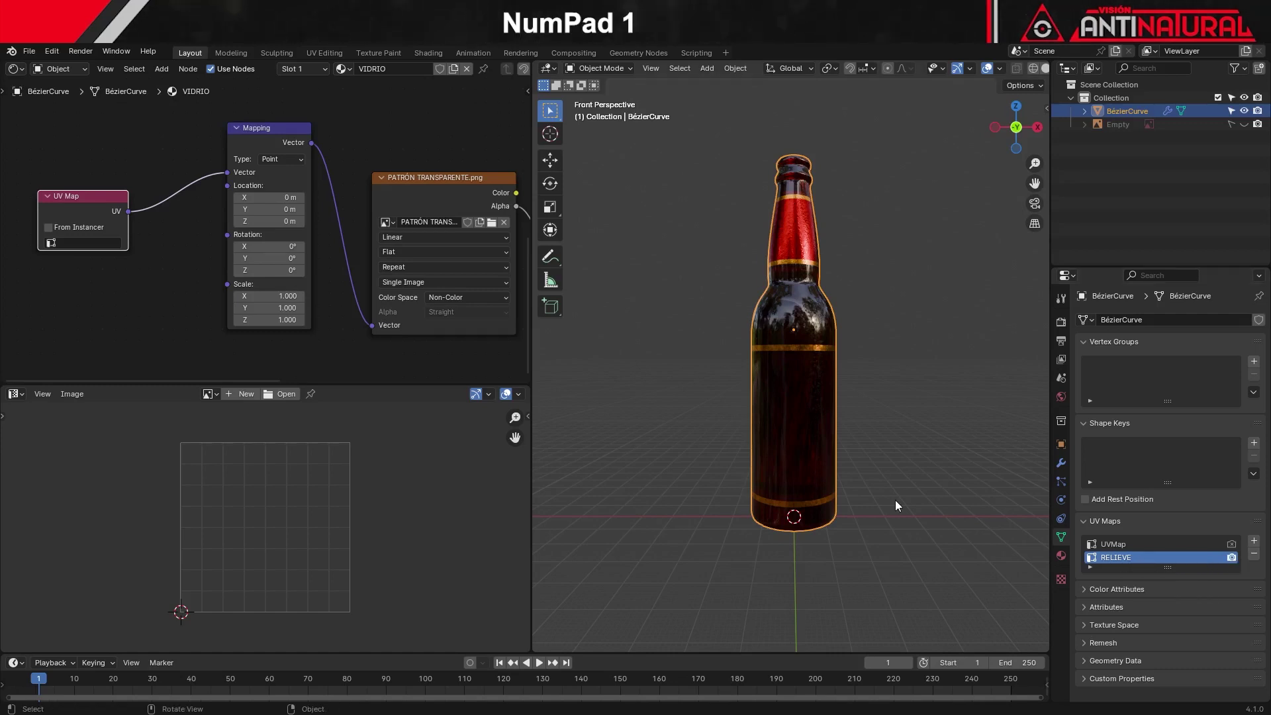
Step: Switch to the back orthographic view, select the bottle, and enter Edit Mode
left_click(895, 499)
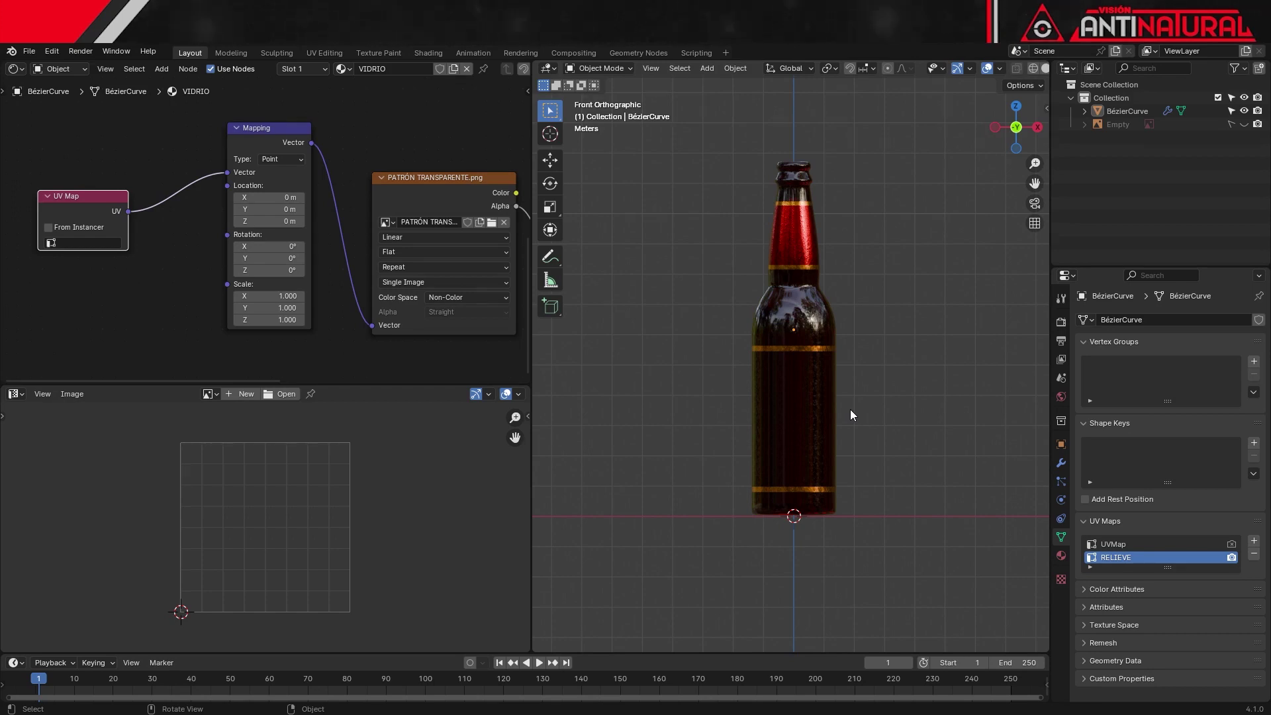
key("KP_9")
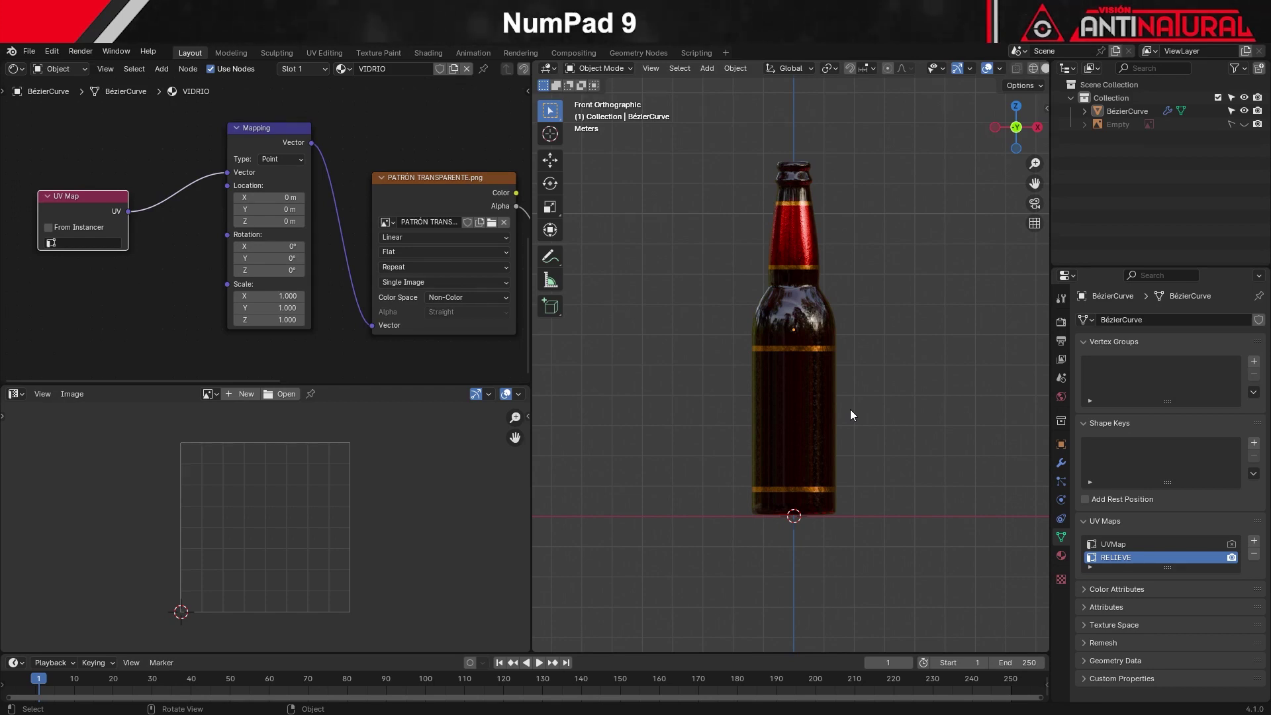
key("KP_9")
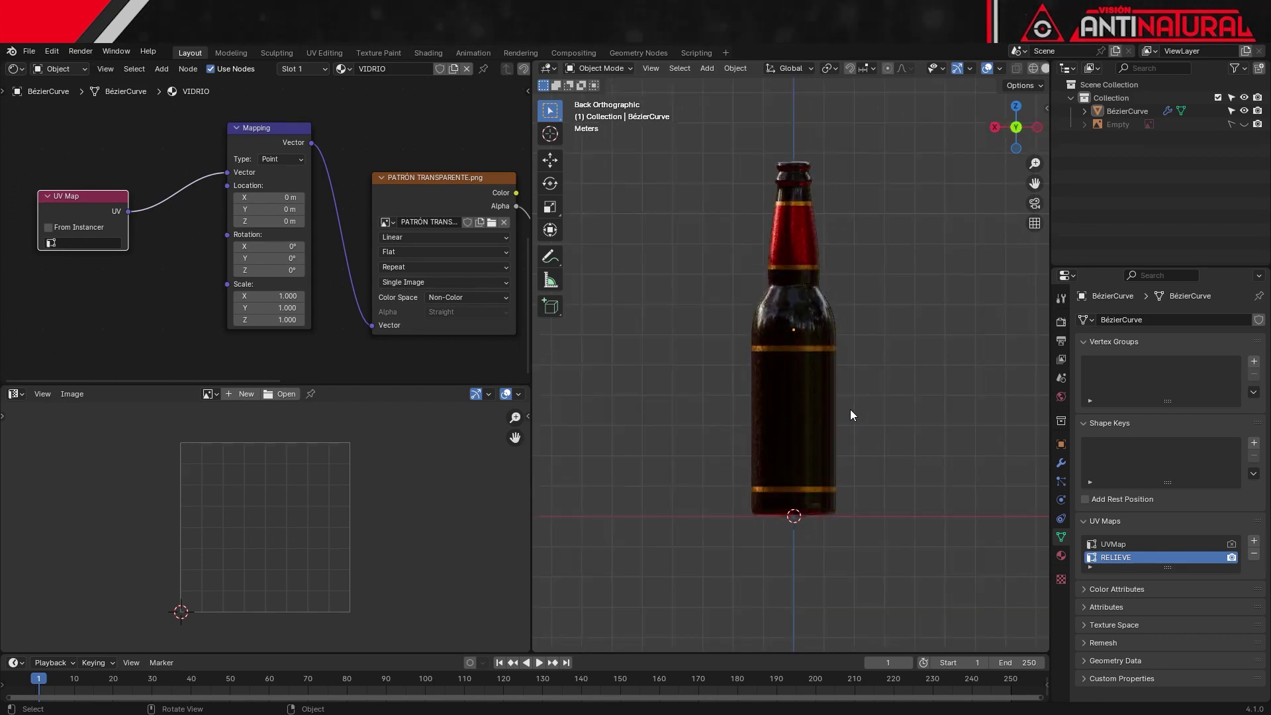
left_click(803, 422)
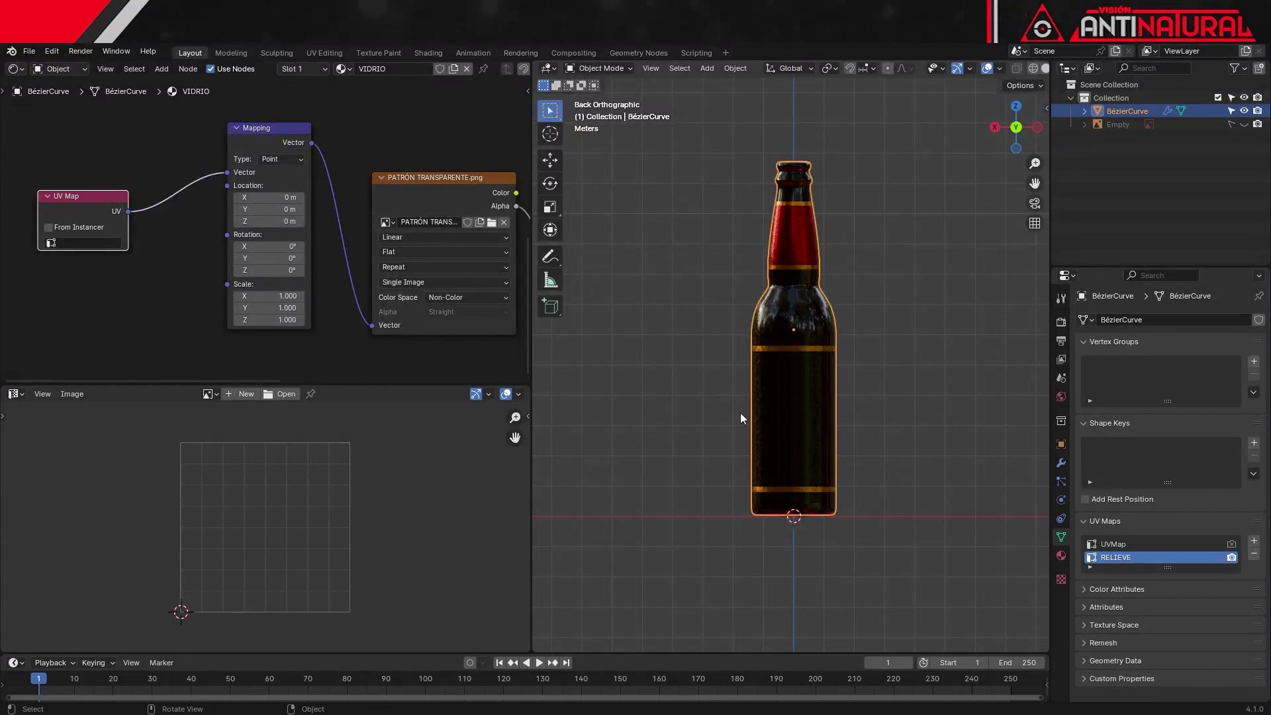
key("Tab")
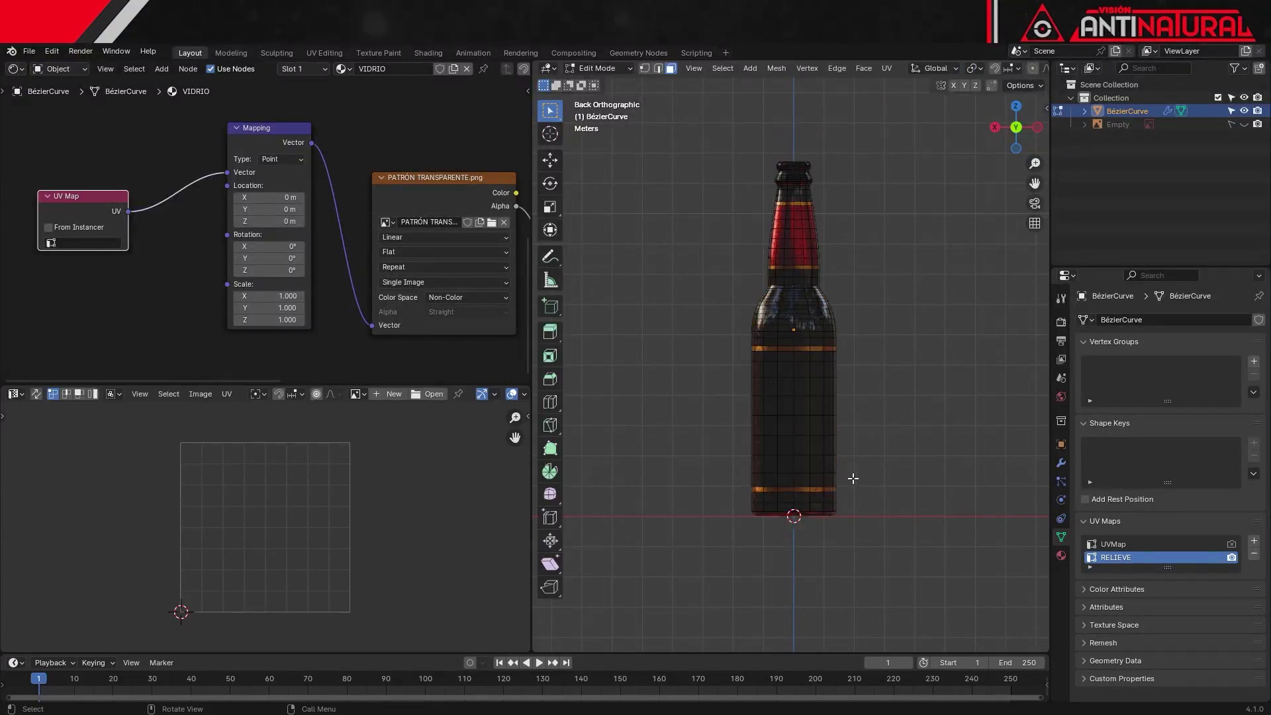
Step: Box-select the bottle's middle body faces and bring up the UV mapping options
scroll(853, 478, "up", 2)
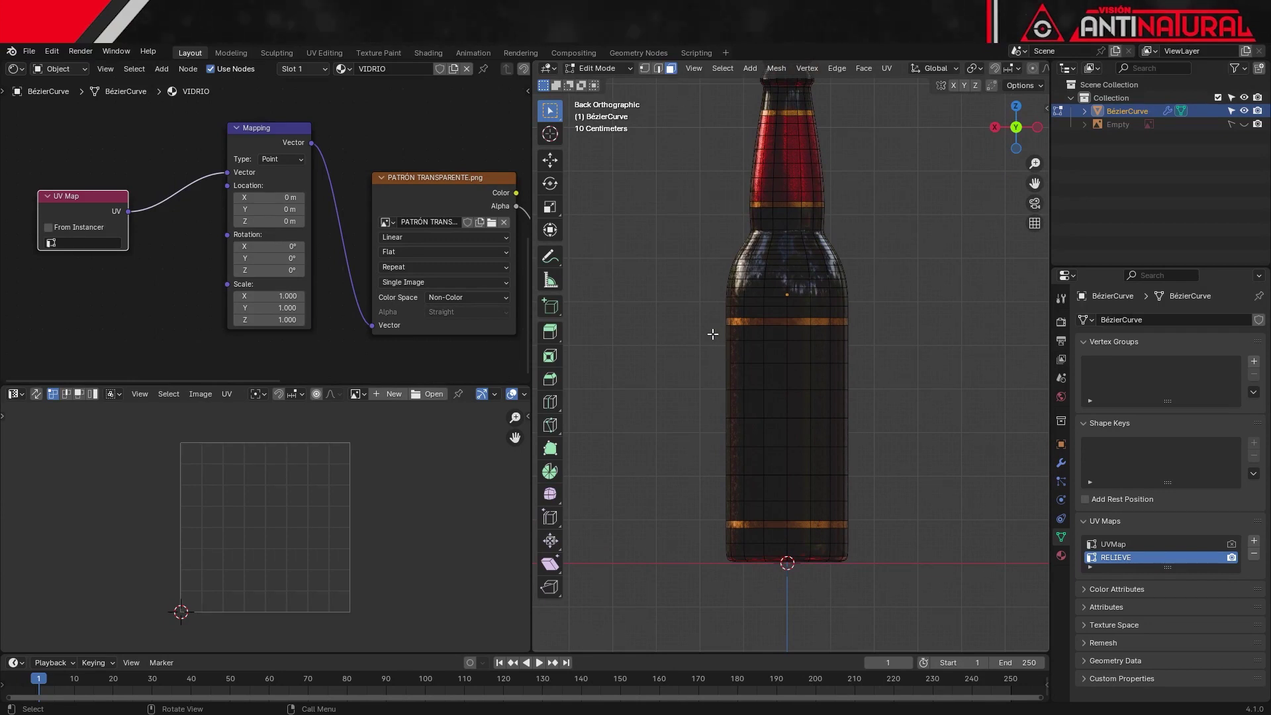
left_click_drag(710, 331, 907, 509)
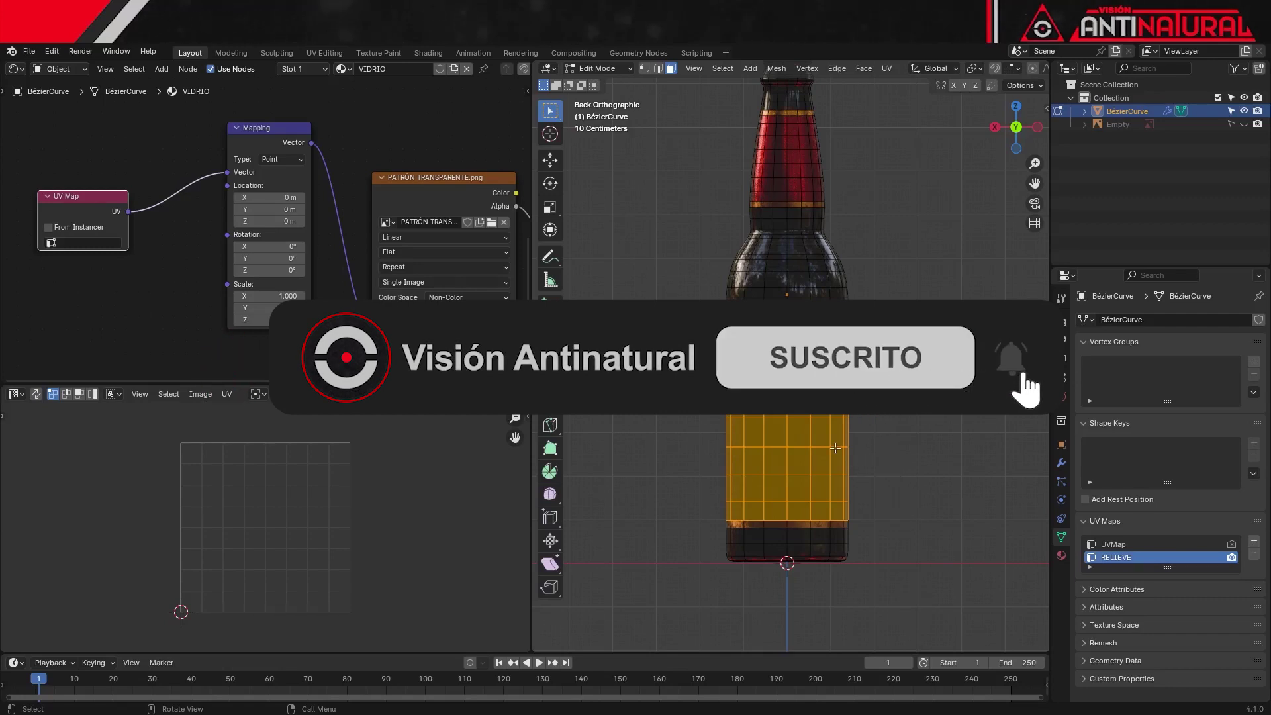
key("u")
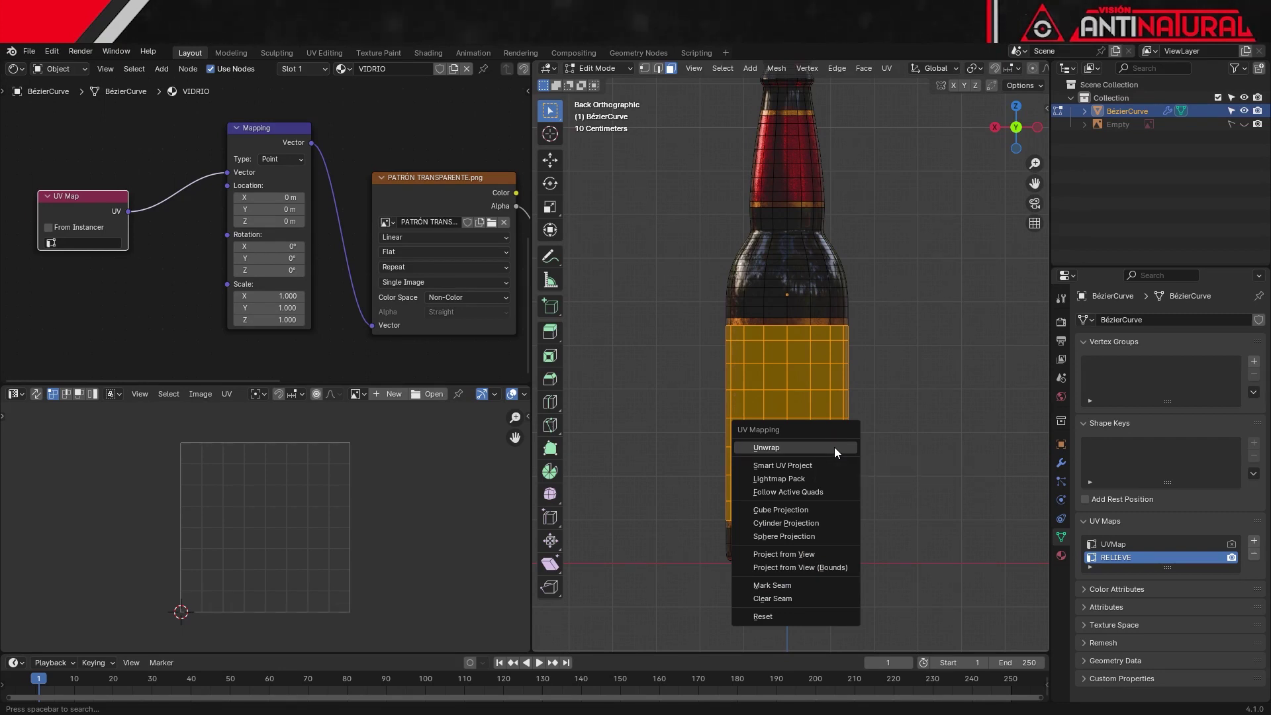
Step: Unwrap the body faces and display PATRÓN TRANSPARENTE.png behind the UVs
left_click(834, 447)
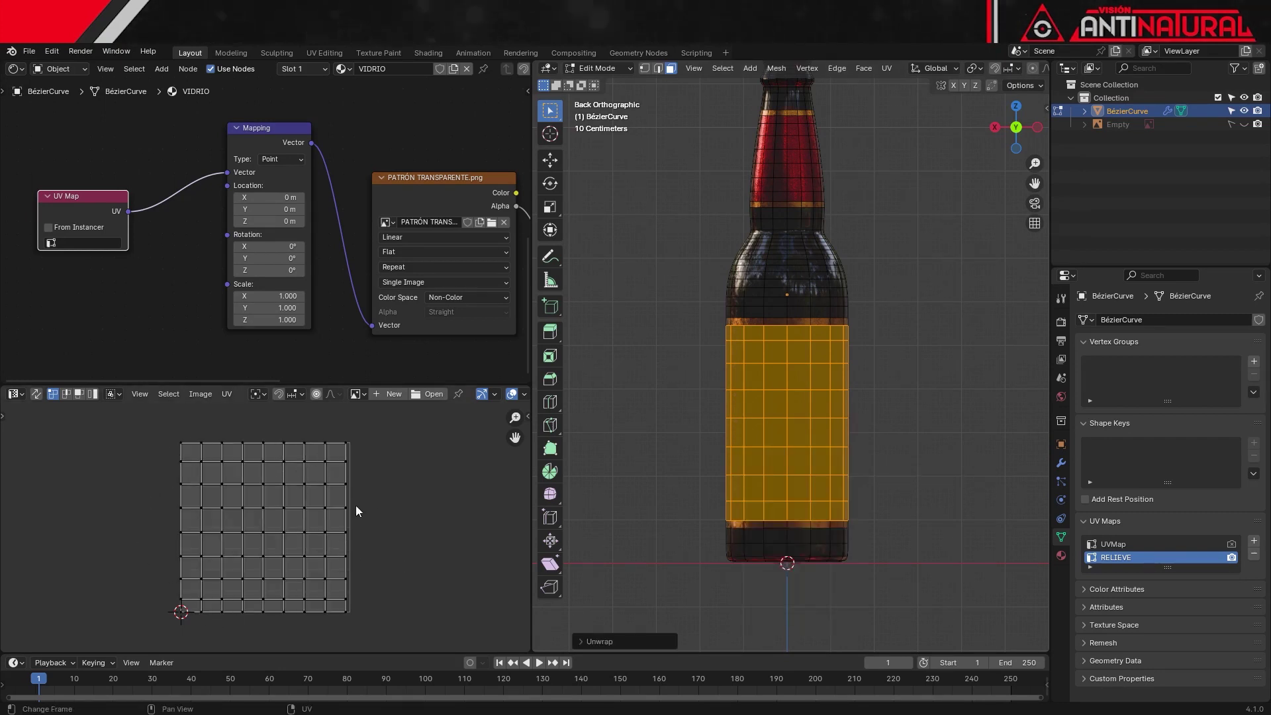
left_click(358, 395)
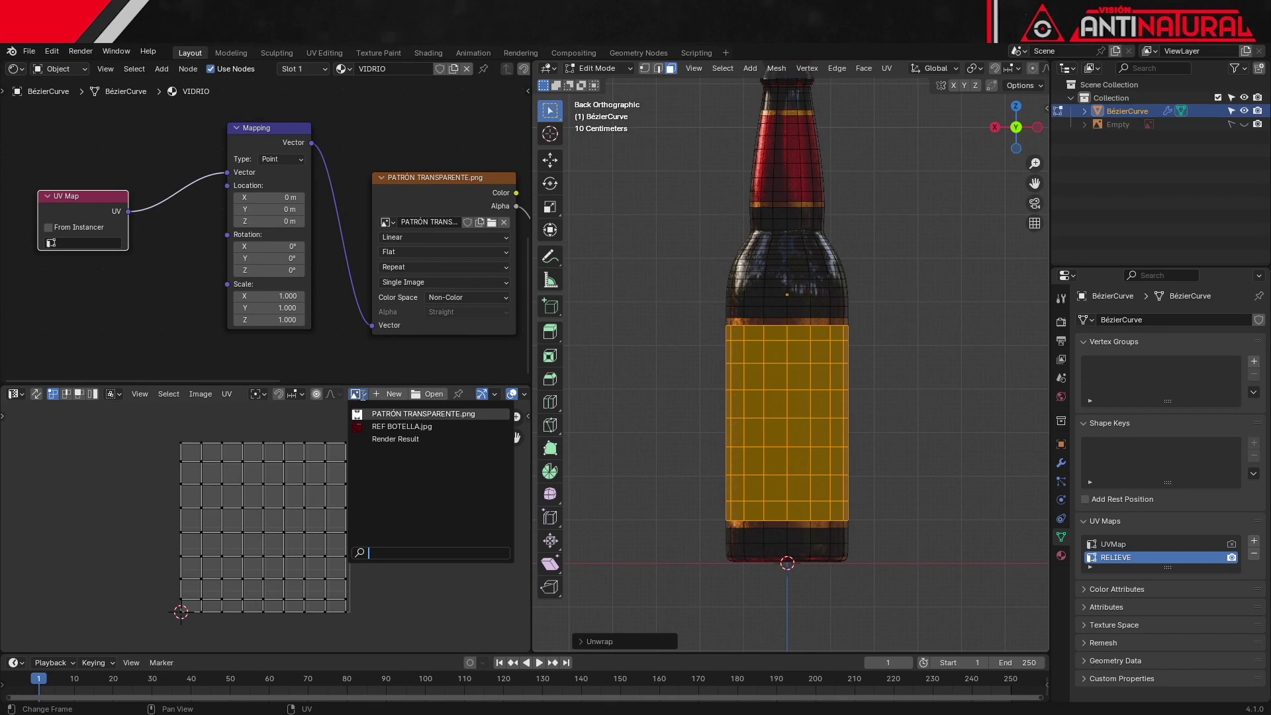
left_click(383, 413)
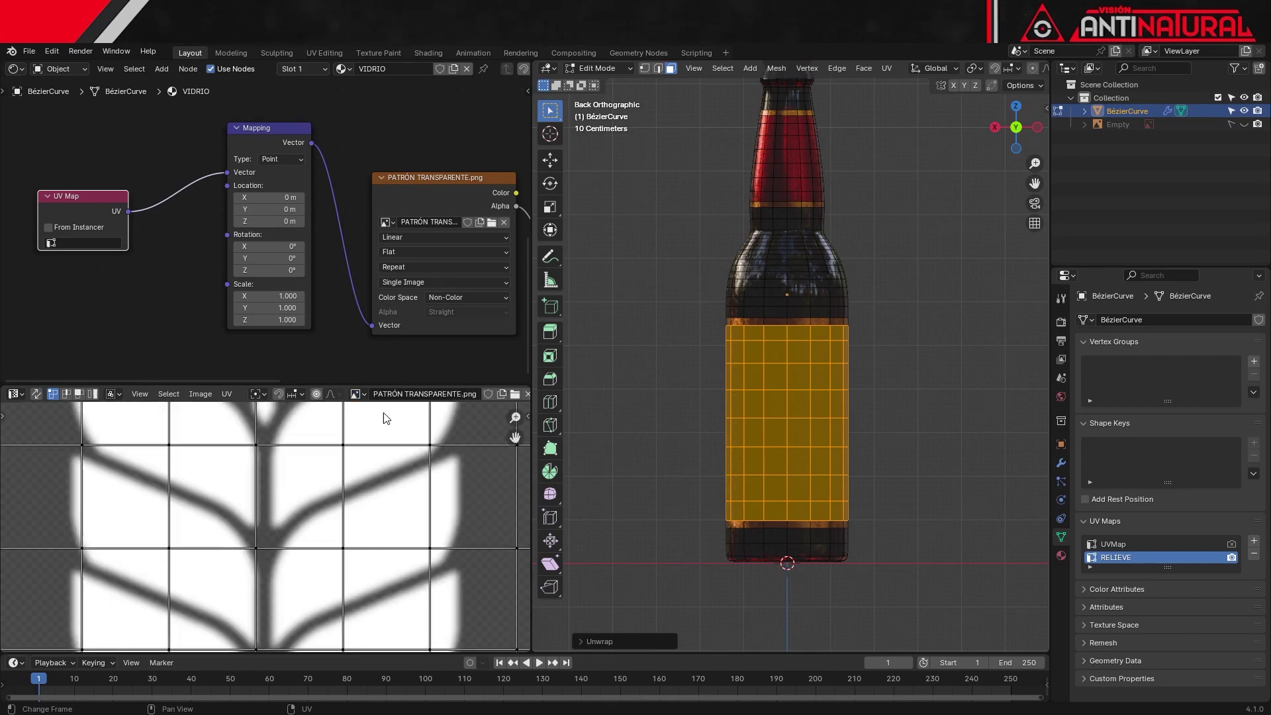
key("Home")
scroll(863, 66, "down", 5)
scroll(927, 67, "down", 3)
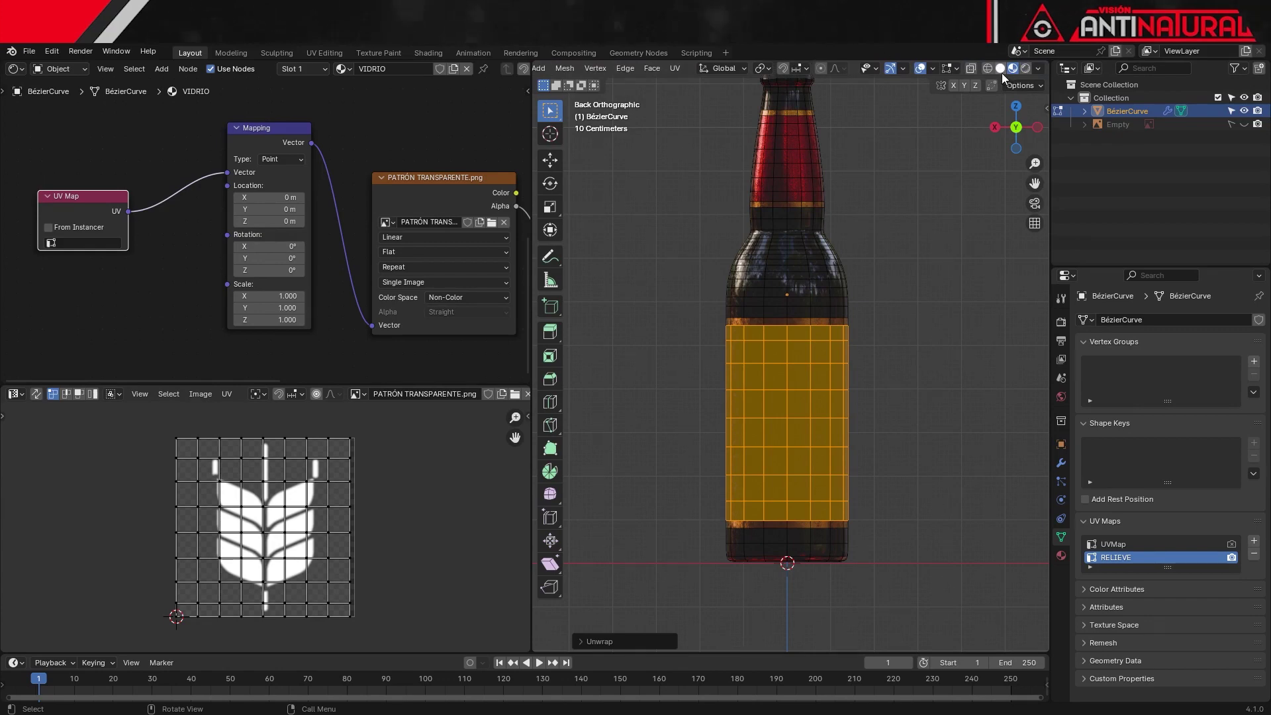
Step: In Solid shading, rotate the label UVs 180°, reposition them, then invert the selection
left_click(999, 70)
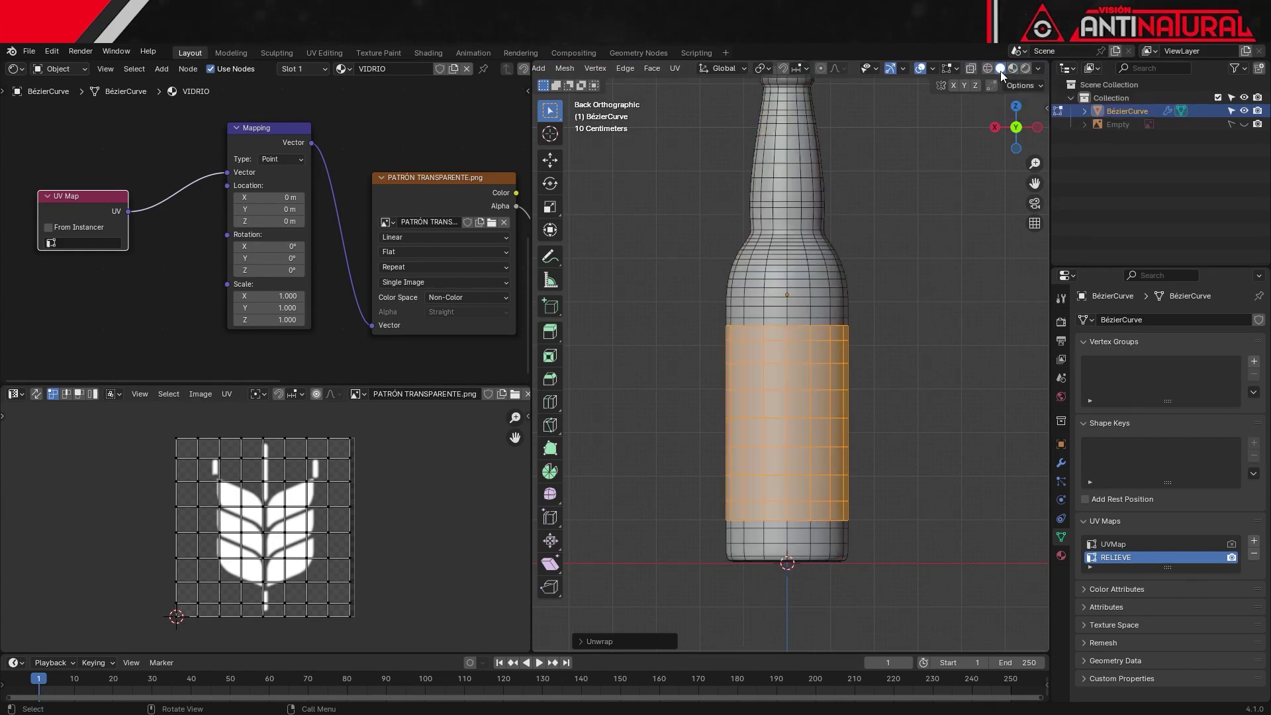
key("a")
middle_click_drag(281, 520, 316, 531, "ctrl")
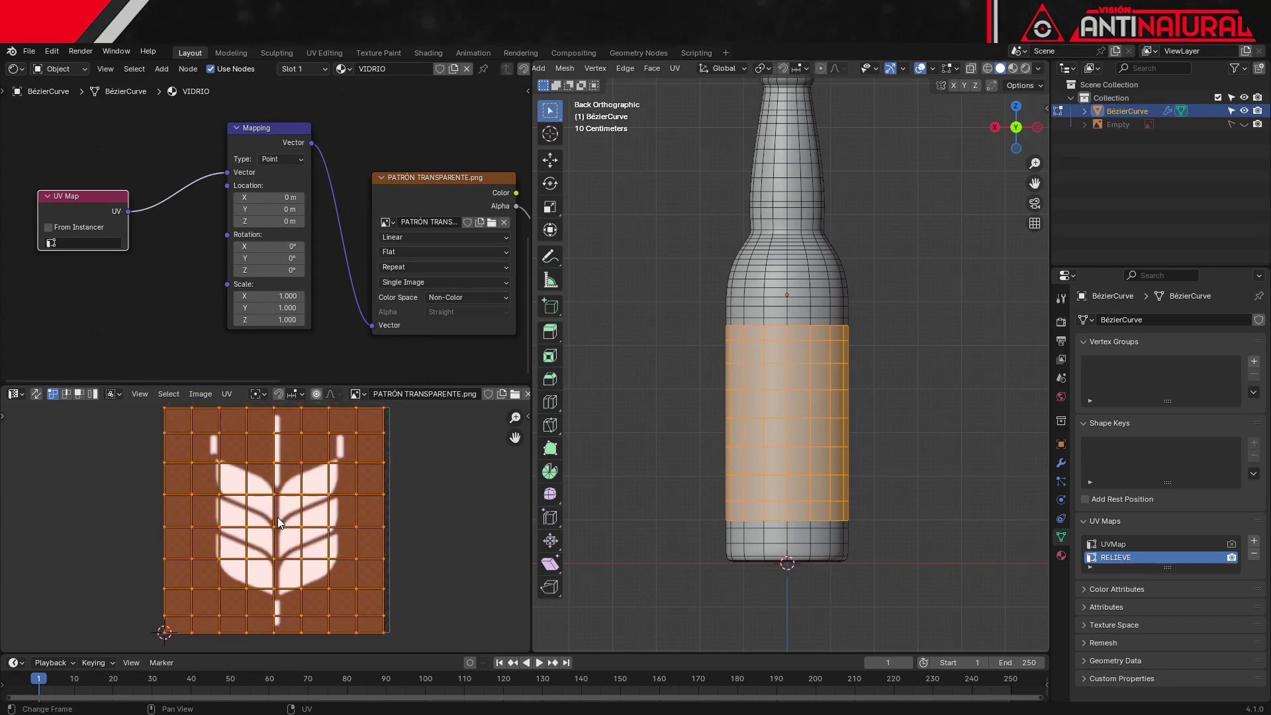
key("r")
key("1")
key("8")
key("0")
key("Return")
key("g")
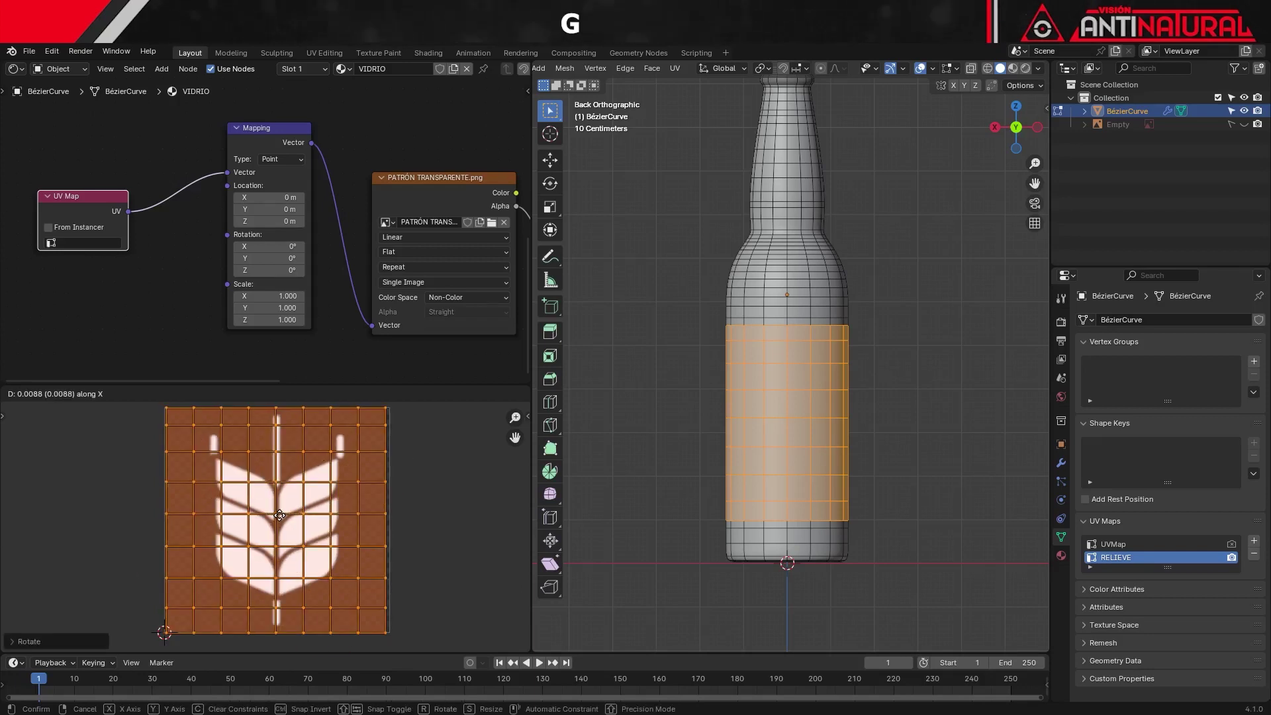
left_click(279, 515)
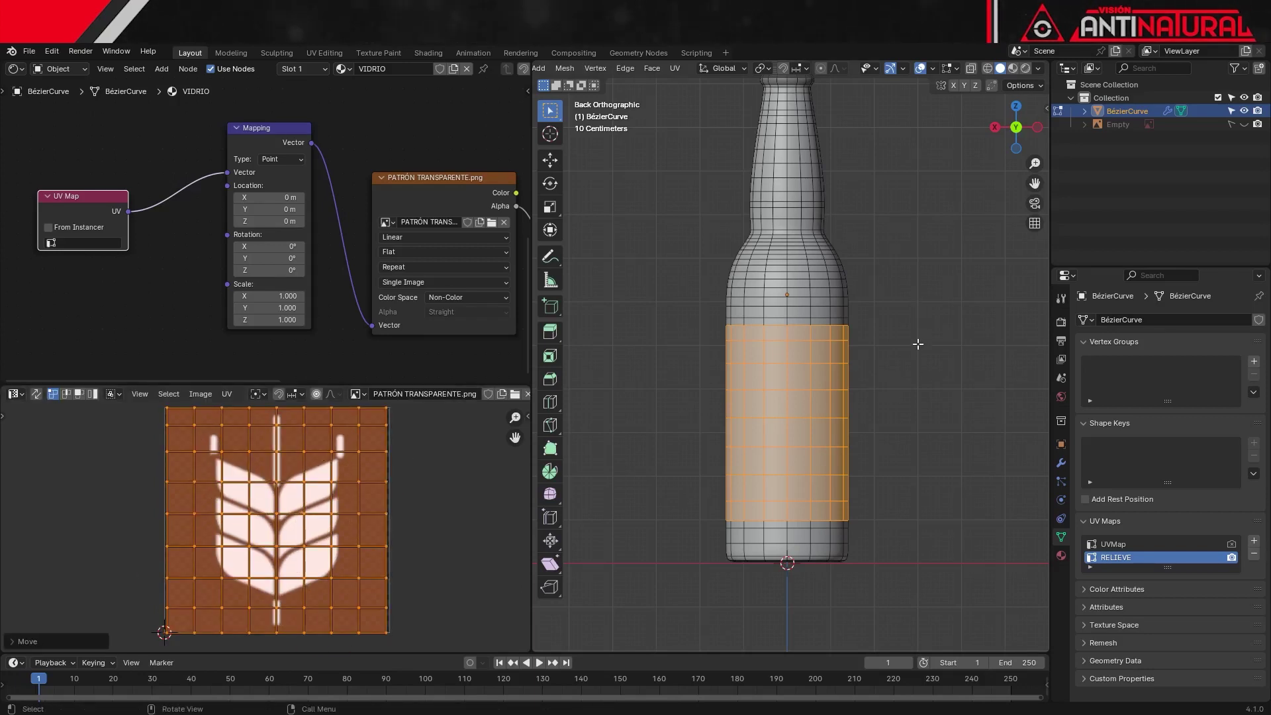
key("ctrl+i")
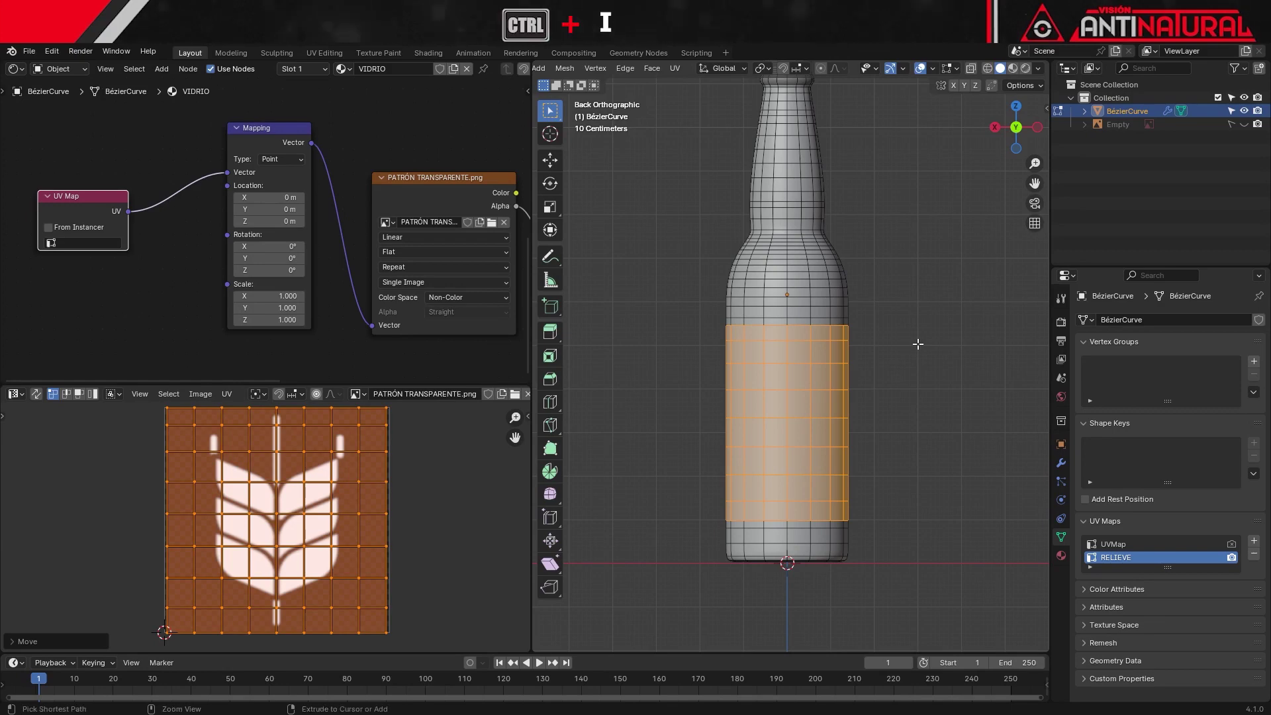
key("ctrl+i")
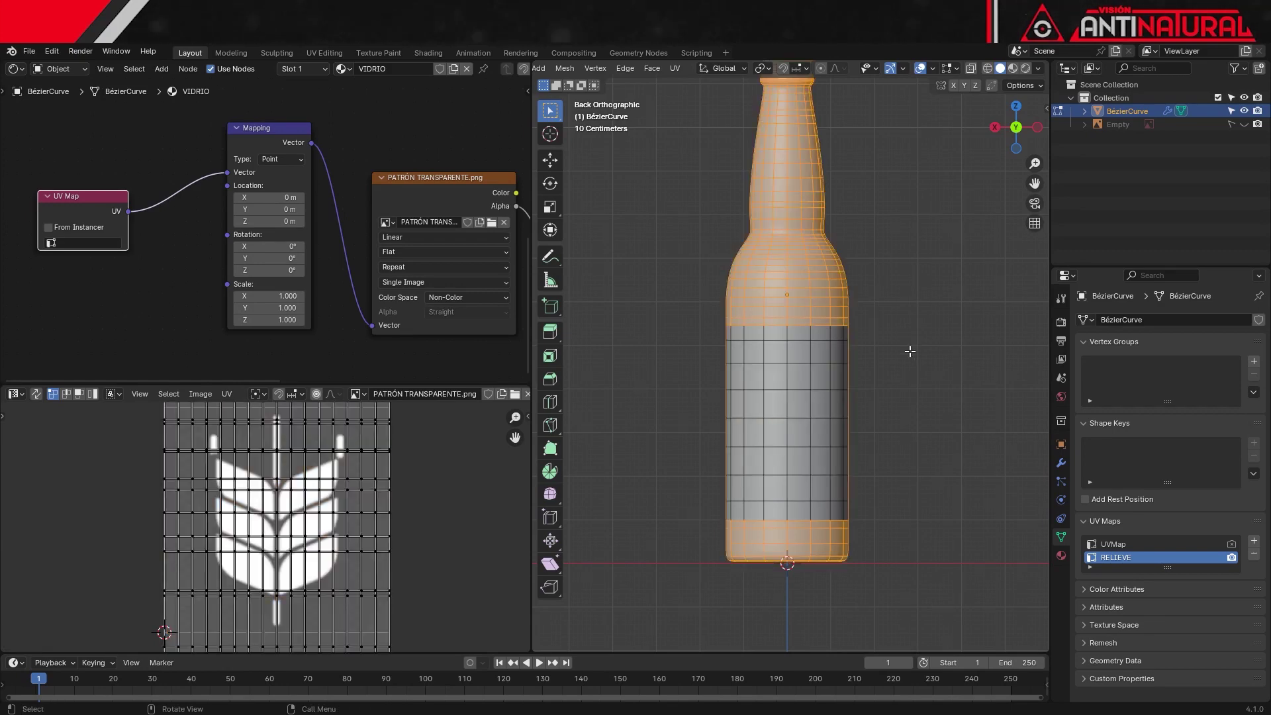
Step: Smart UV Project the remaining bottle faces
key("u")
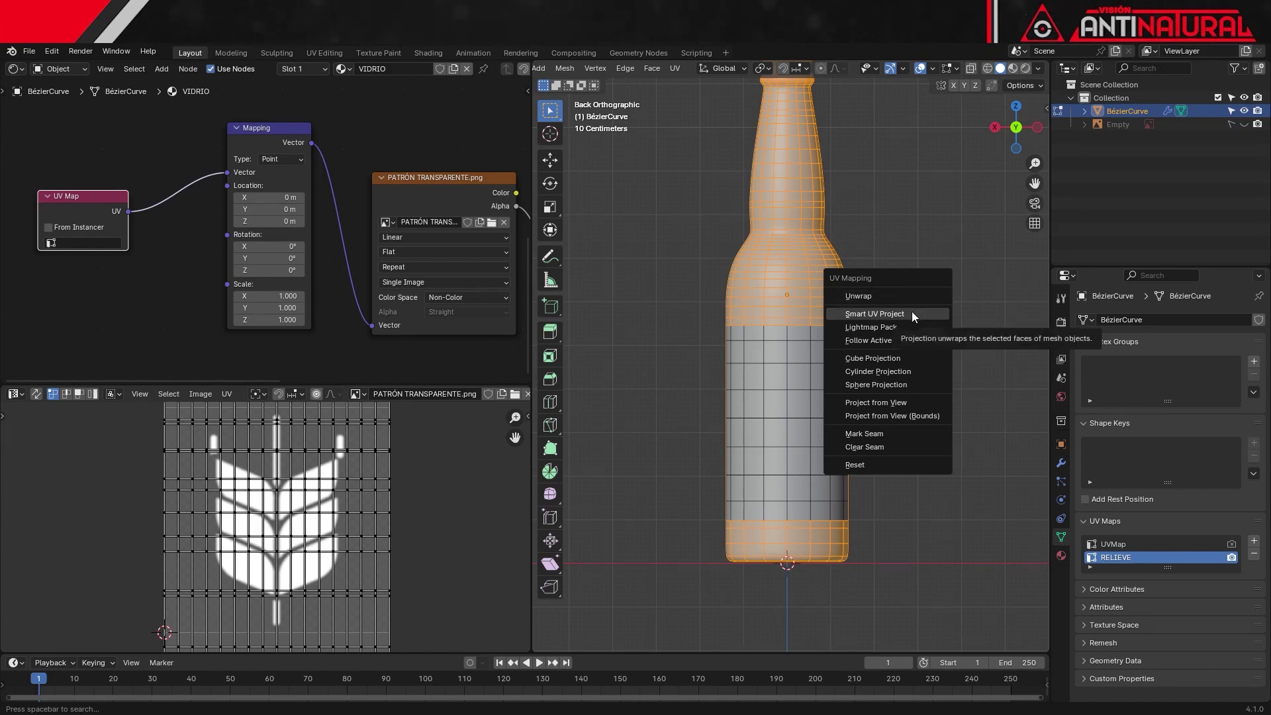
left_click(911, 314)
left_click(920, 430)
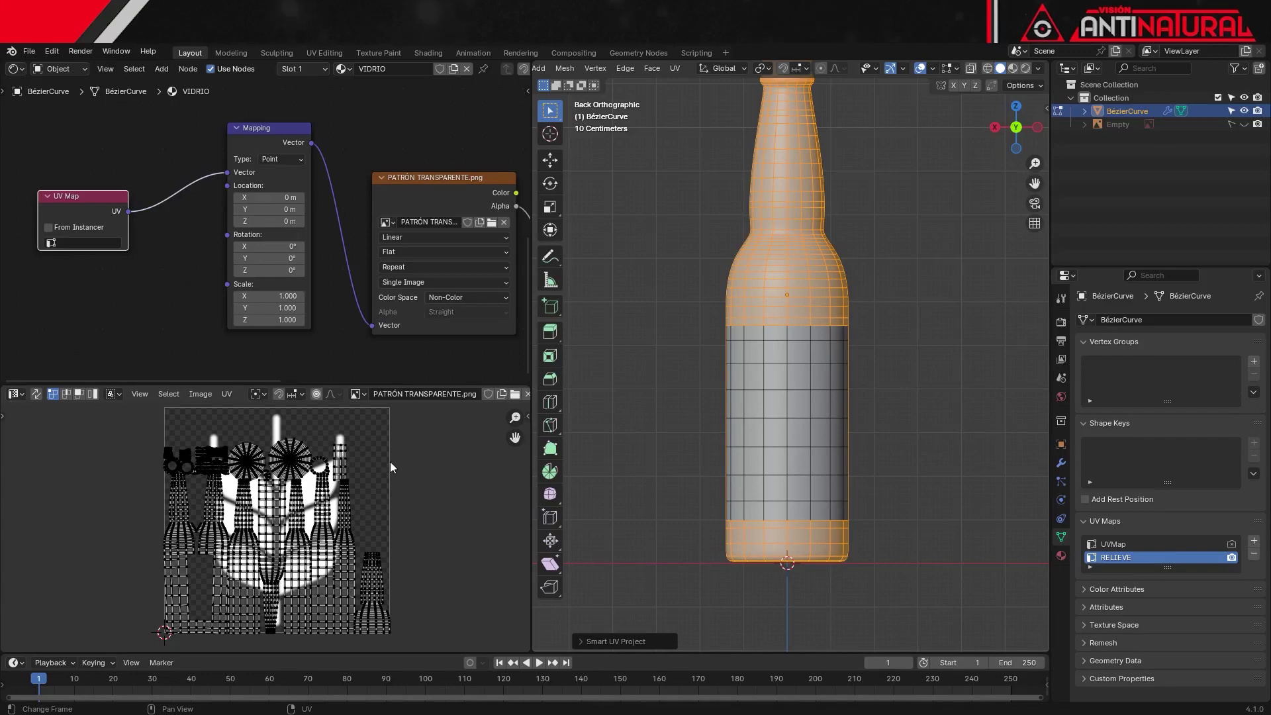
Step: Shrink the new UV islands into the image's lower-right corner, then return to Material Preview
key("a")
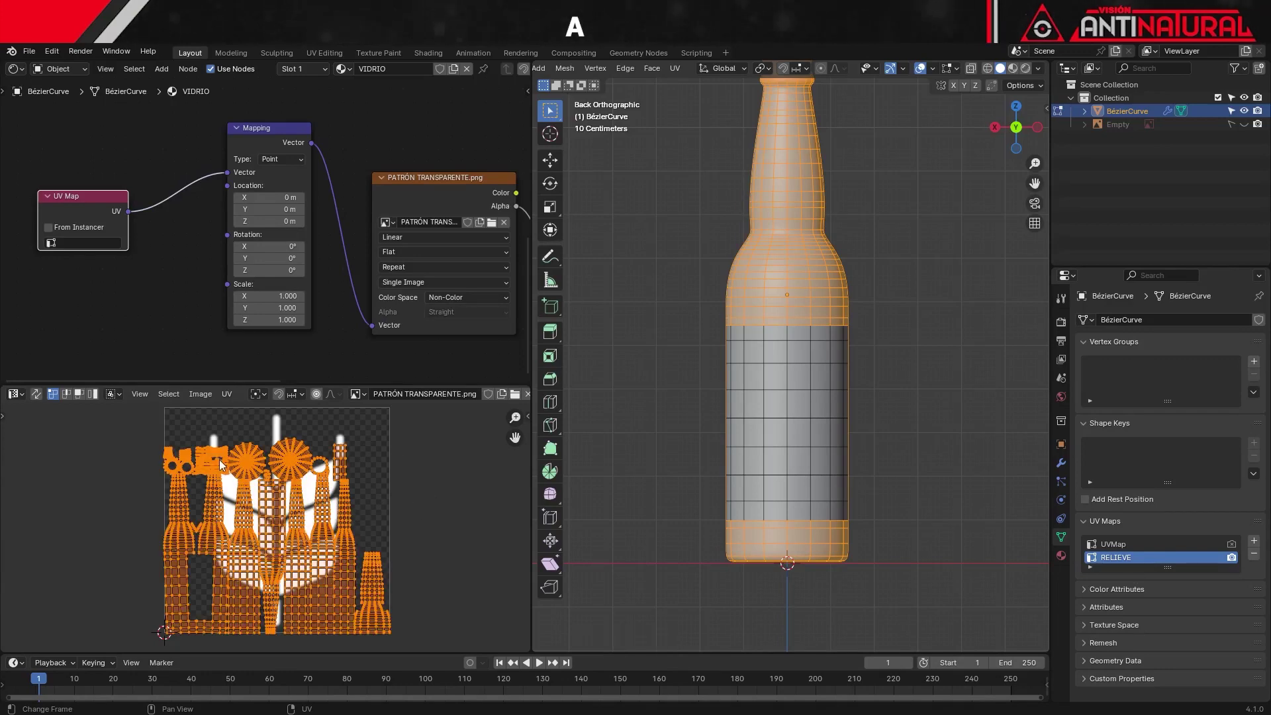
key("s")
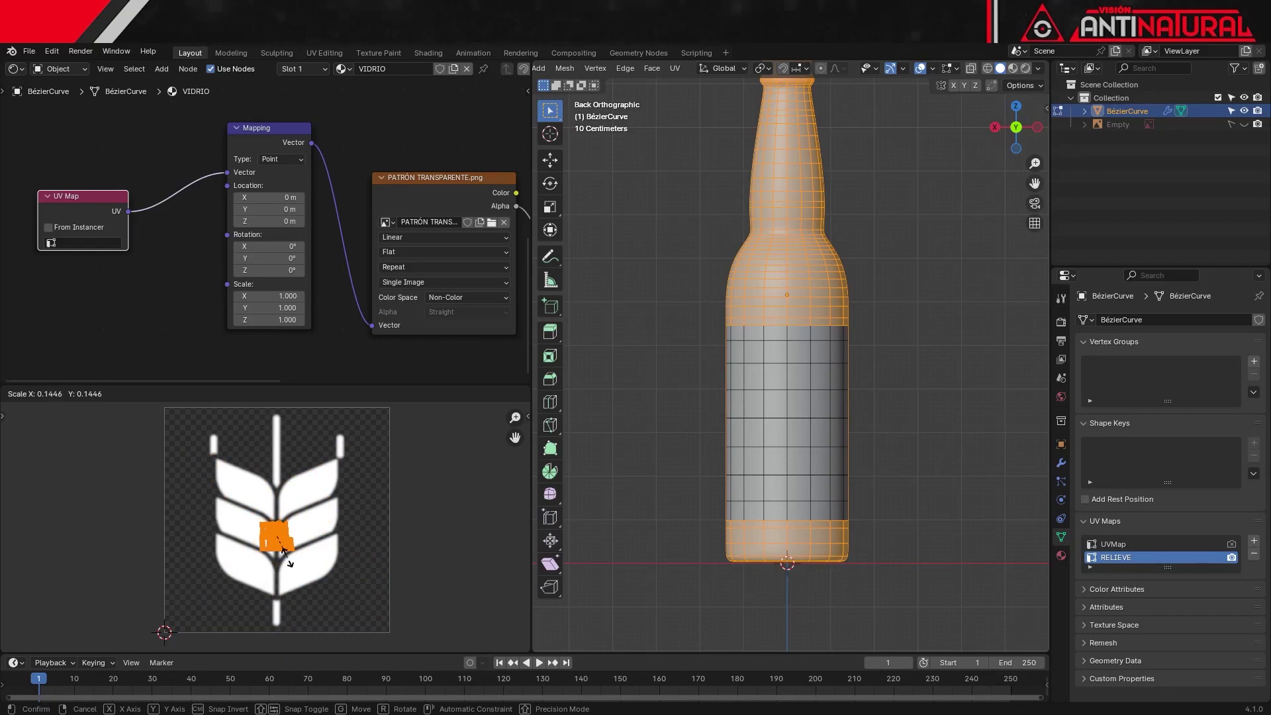
left_click(285, 552)
key("g")
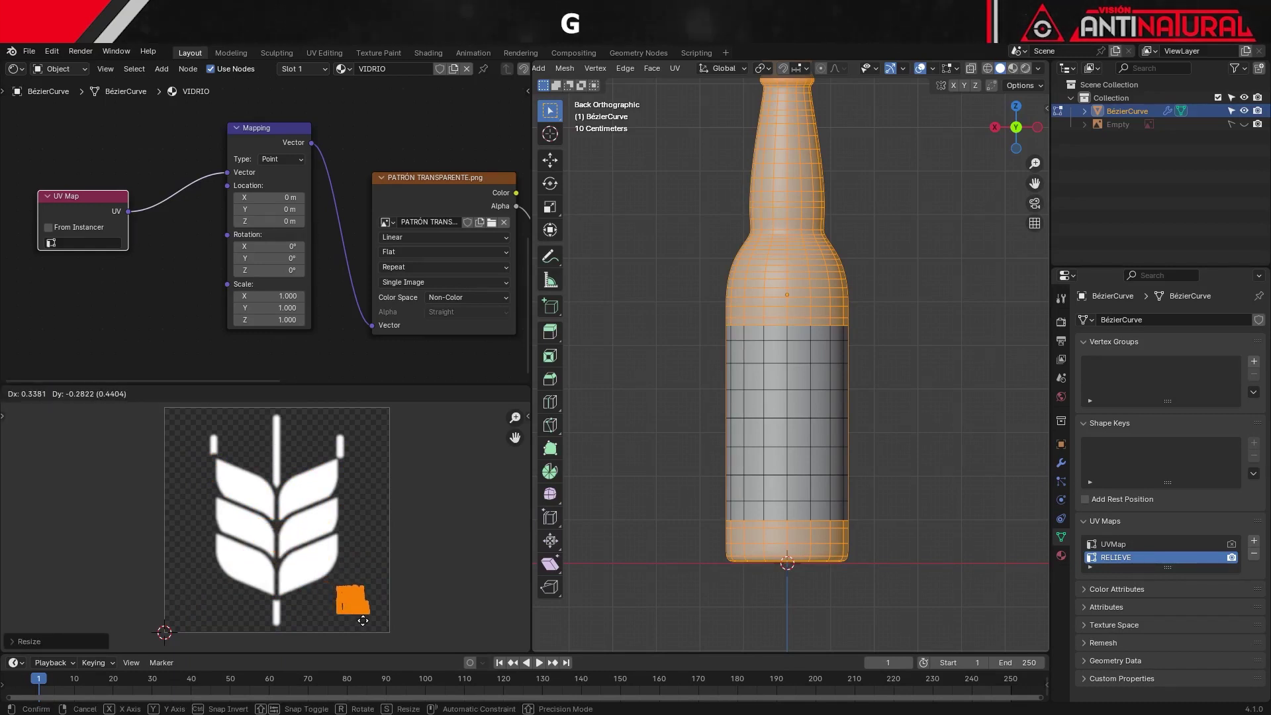
left_click(372, 618)
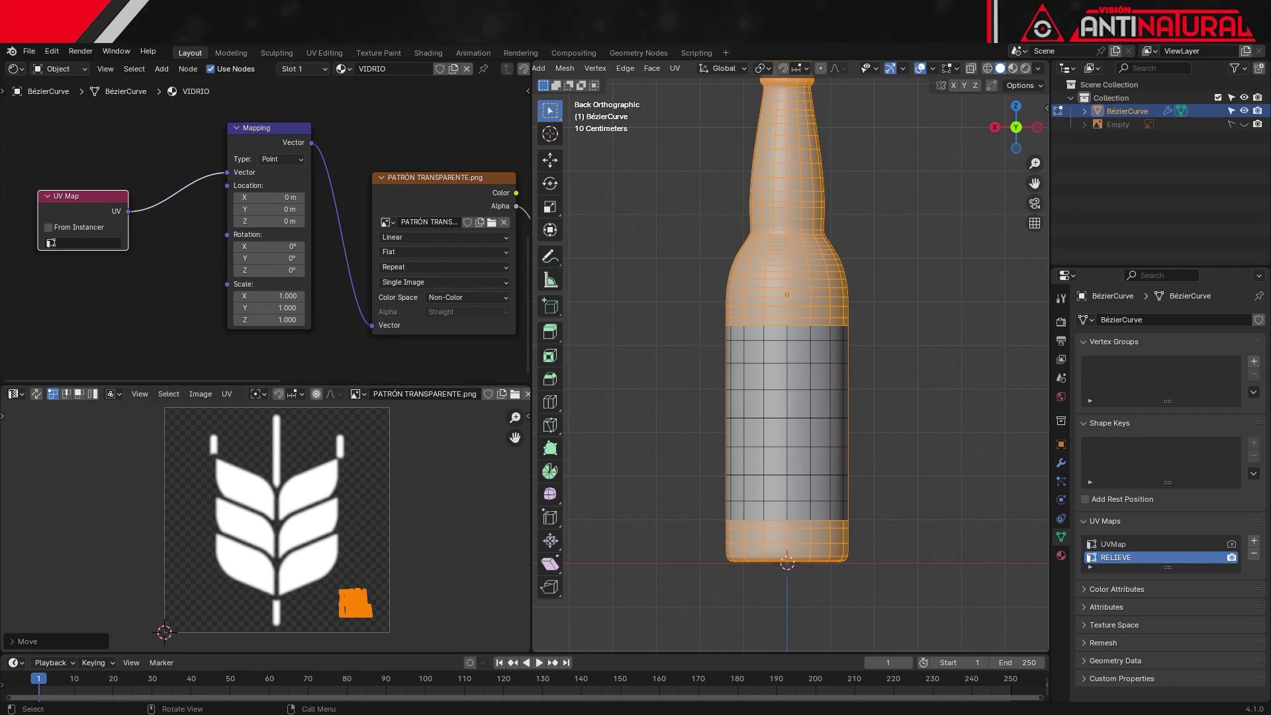
left_click(1013, 69)
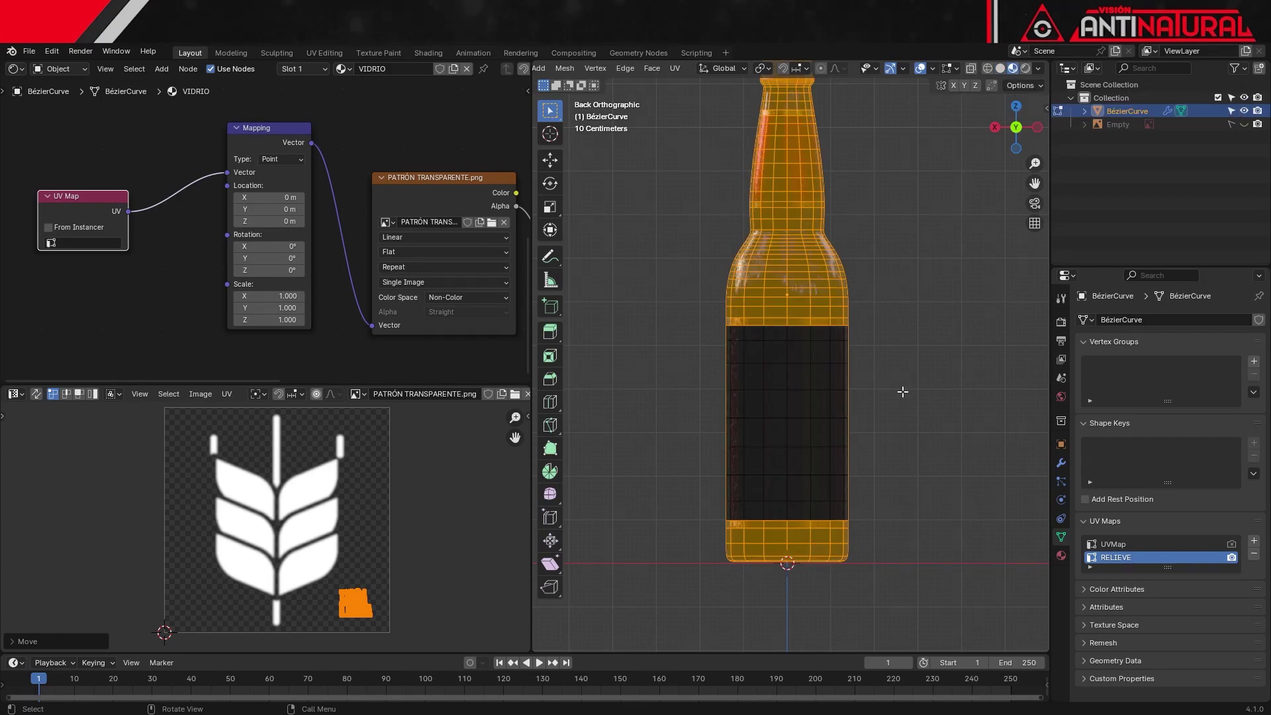
Step: Back in Object Mode, connect the Bump node's Normal output to the Principled BSDF Normal input
key("Tab")
scroll(844, 471, "up", 2)
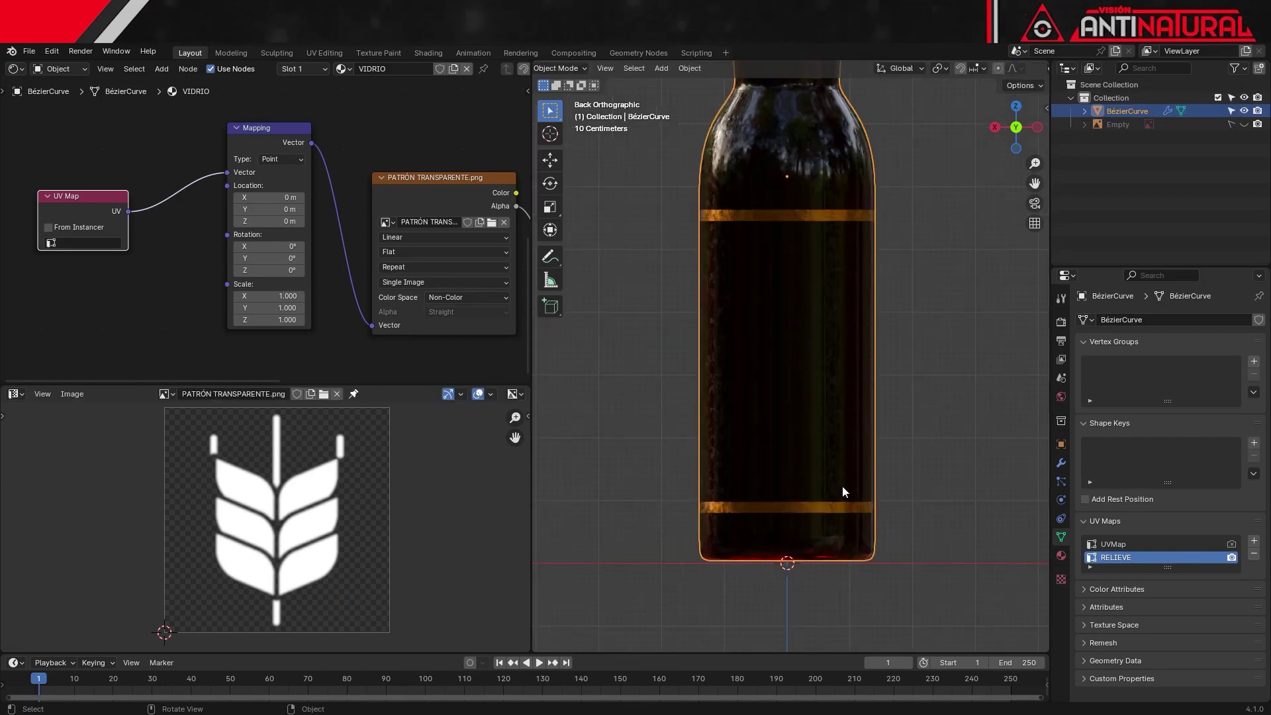
scroll(490, 365, "down", 3)
middle_click_drag(393, 140, 318, 241)
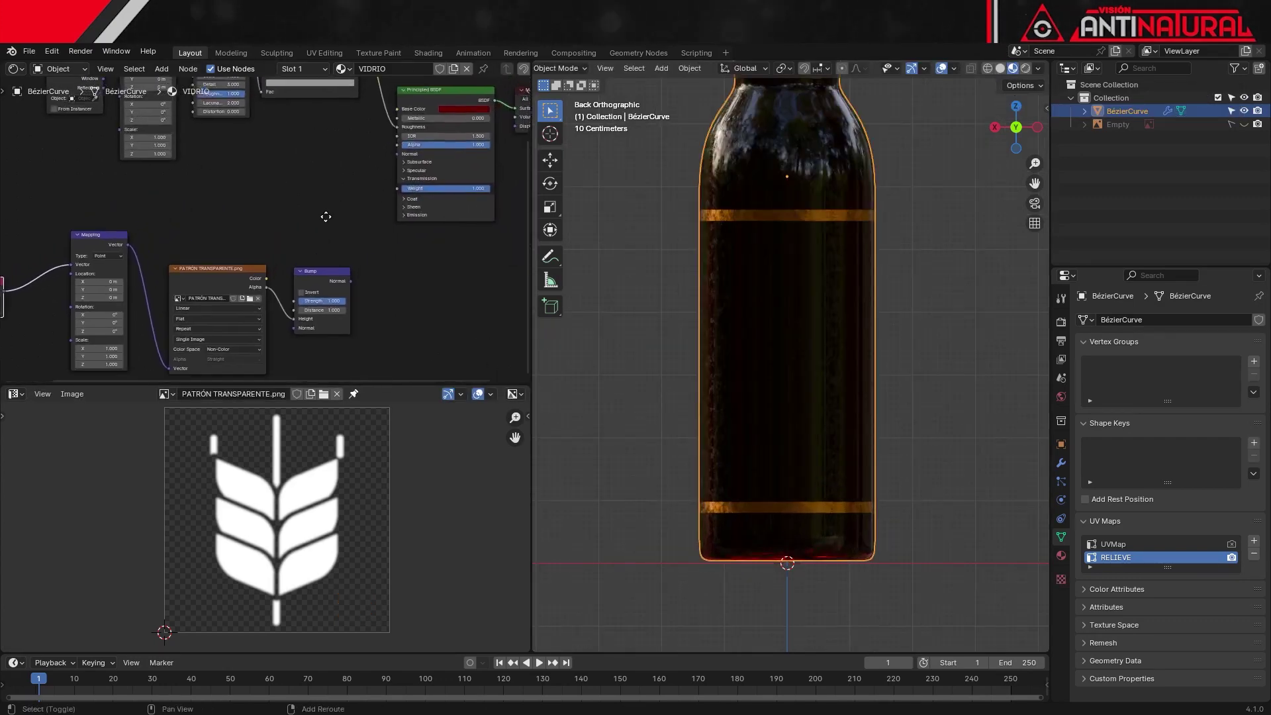
mouse_move(331, 322)
left_mouse_down()
mouse_move(337, 202)
mouse_move(349, 183)
mouse_move(363, 196)
left_mouse_up()
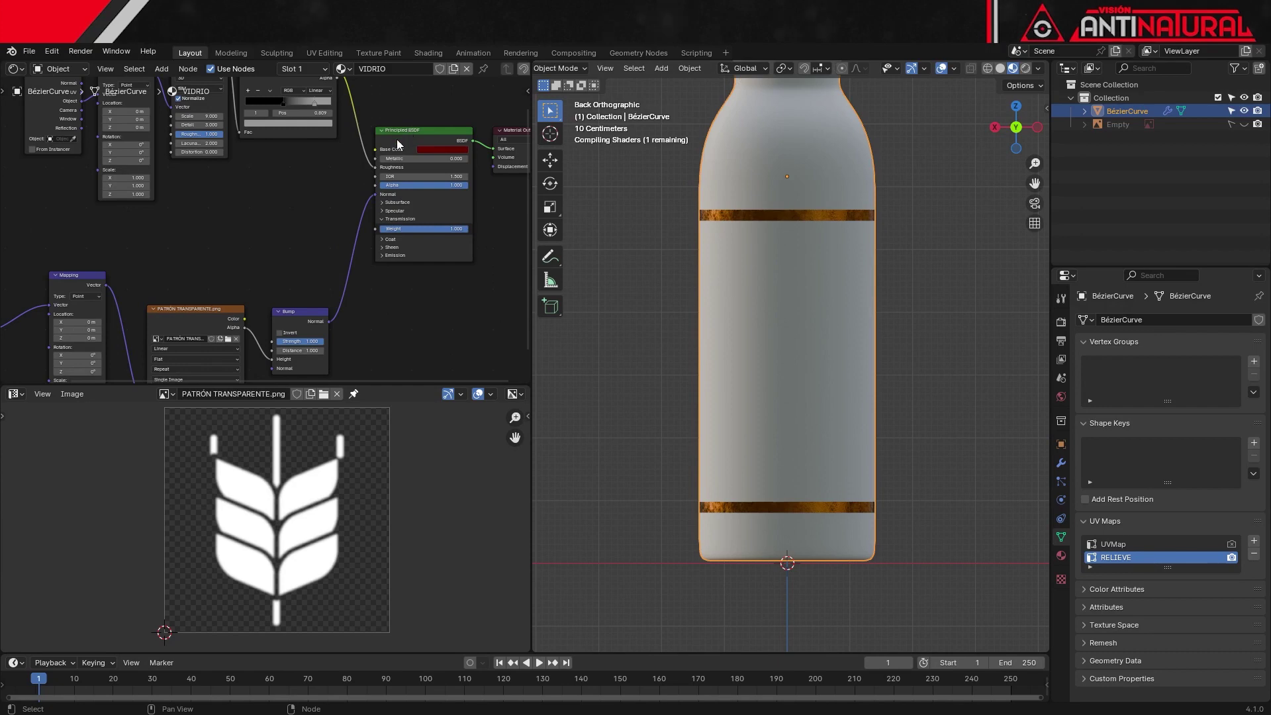
mouse_move(738, 395)
middle_mouse_down()
mouse_move(805, 350)
mouse_move(872, 364)
mouse_move(847, 364)
middle_mouse_up()
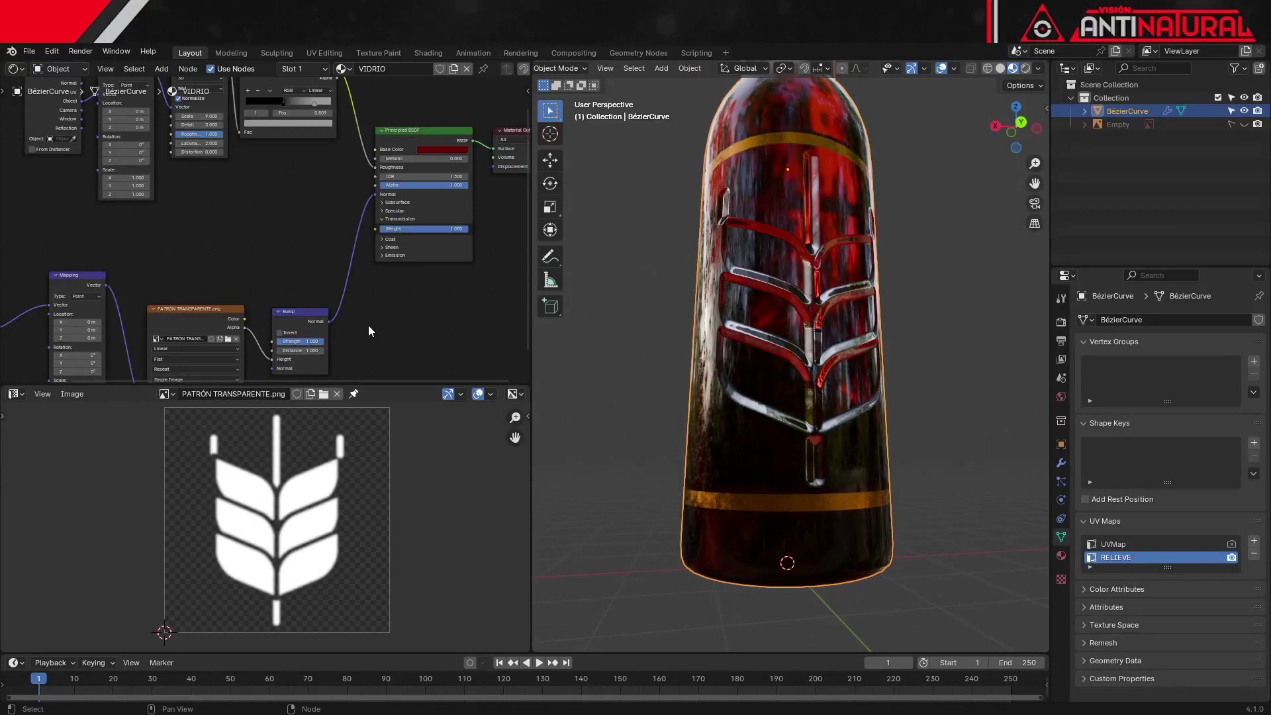
Step: Bring the Image Texture node into view and open its Extension dropdown
middle_click_drag(371, 341, 468, 242)
scroll(353, 299, "up", 1)
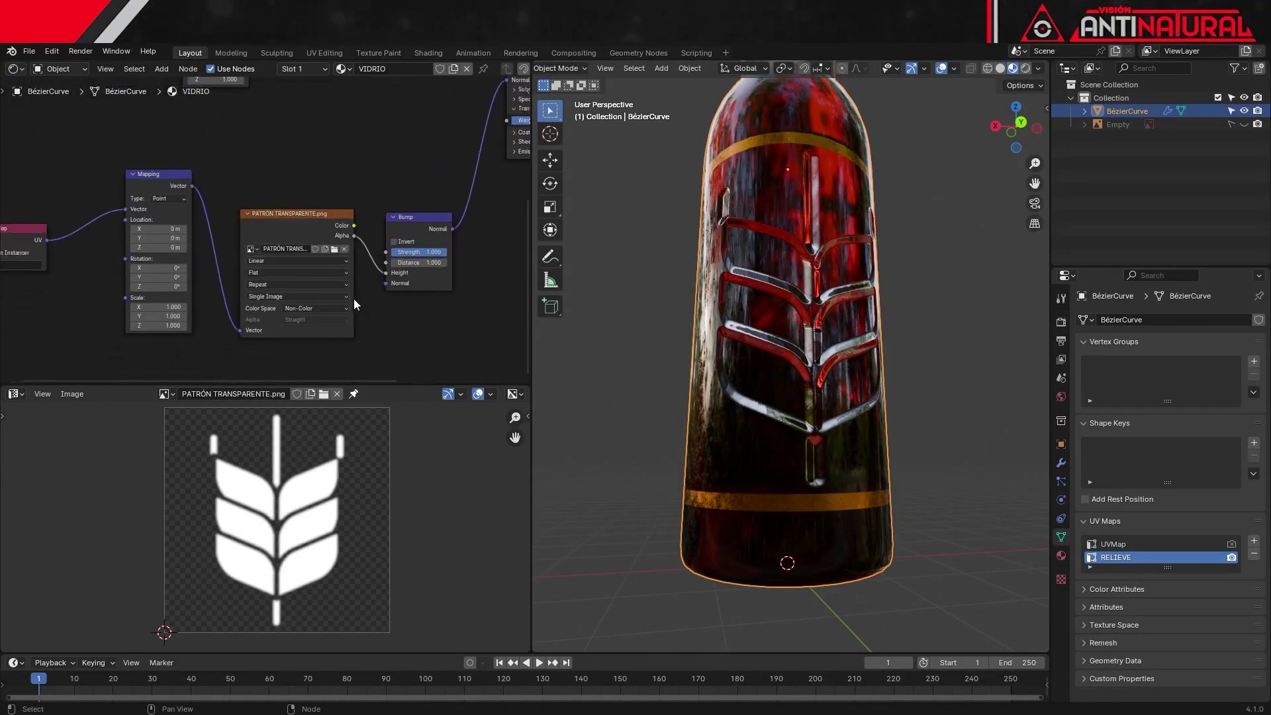
scroll(355, 315, "up", 2)
middle_click_drag(383, 319, 364, 244)
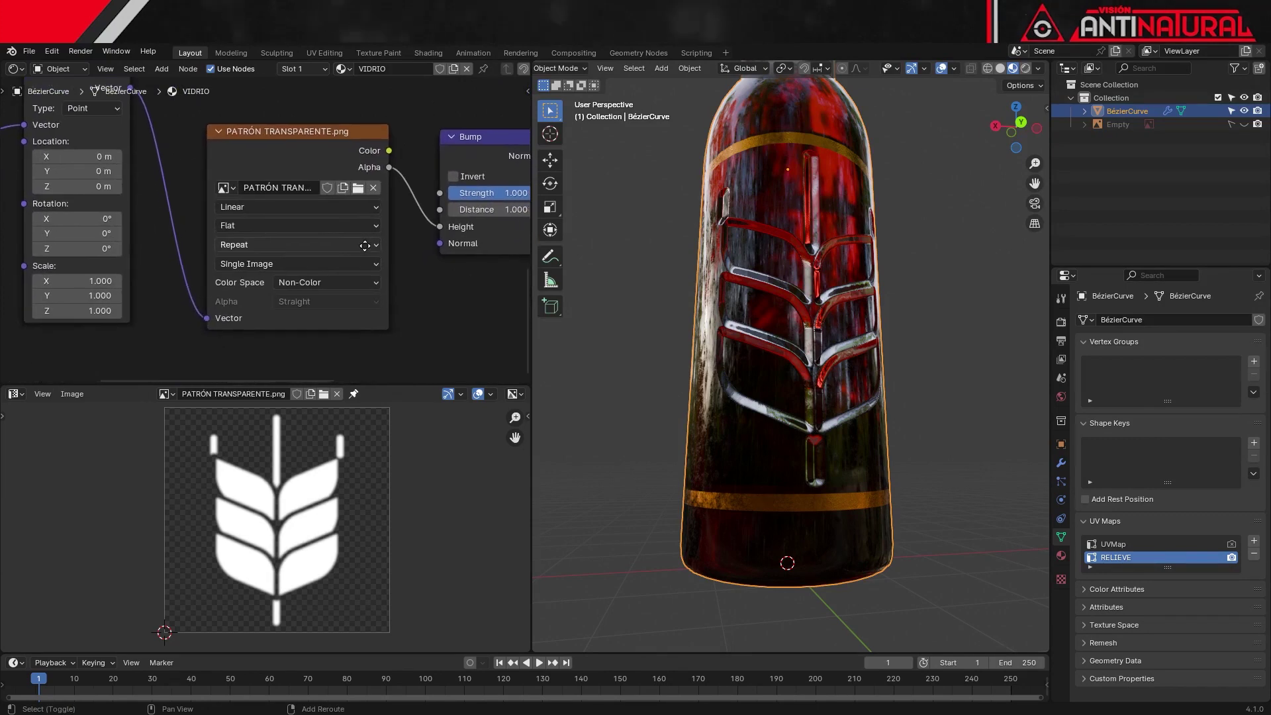
left_click(326, 246)
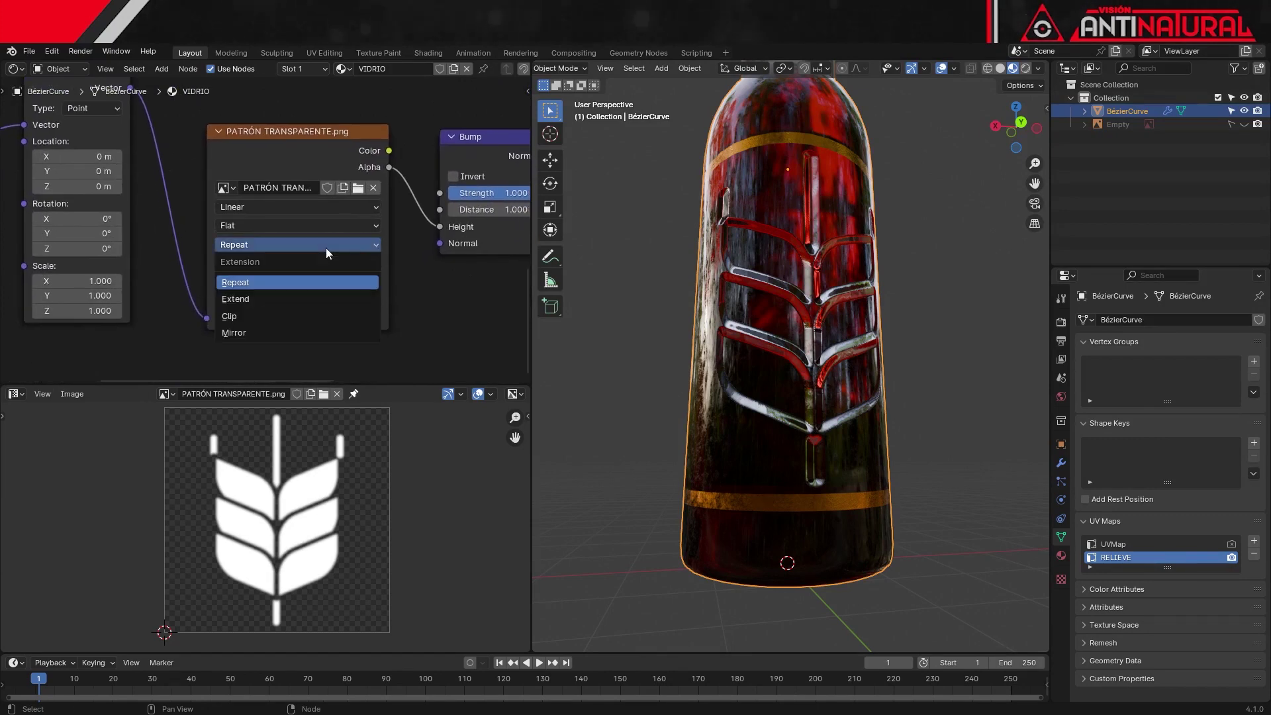
Step: Set the image Extension to Clip and scale up the label band UVs
left_click(293, 320)
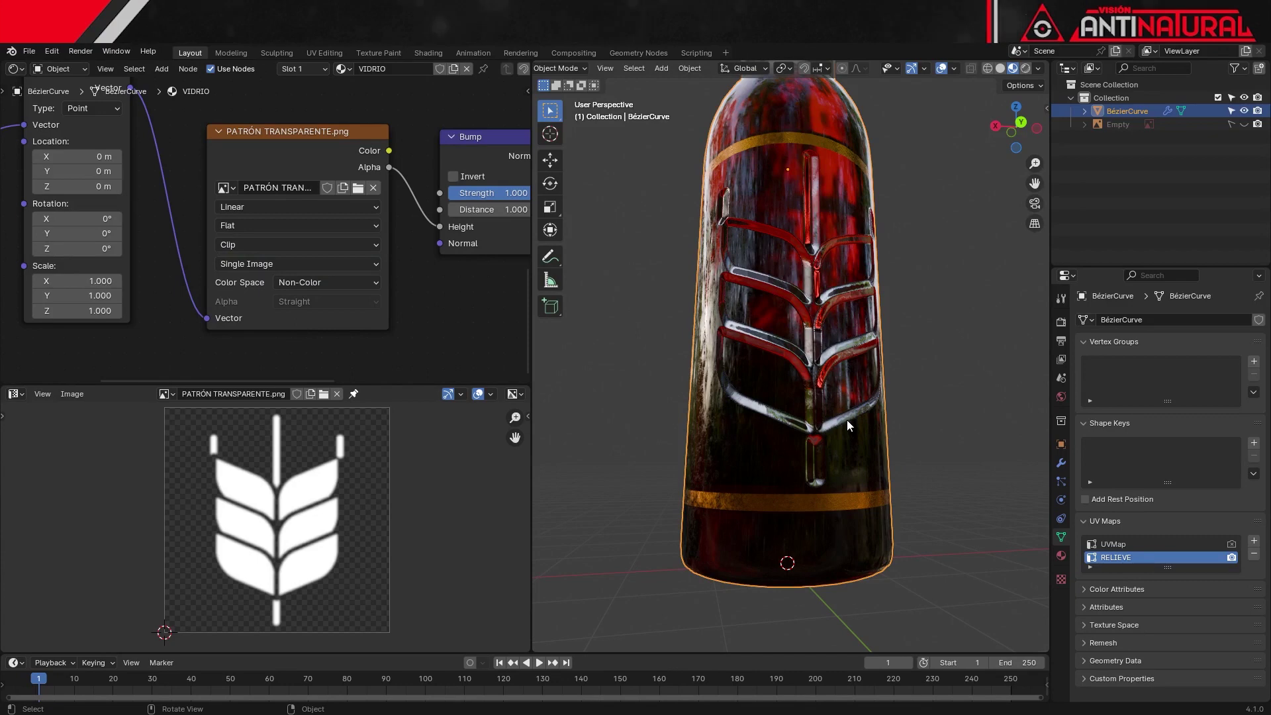
key("Tab")
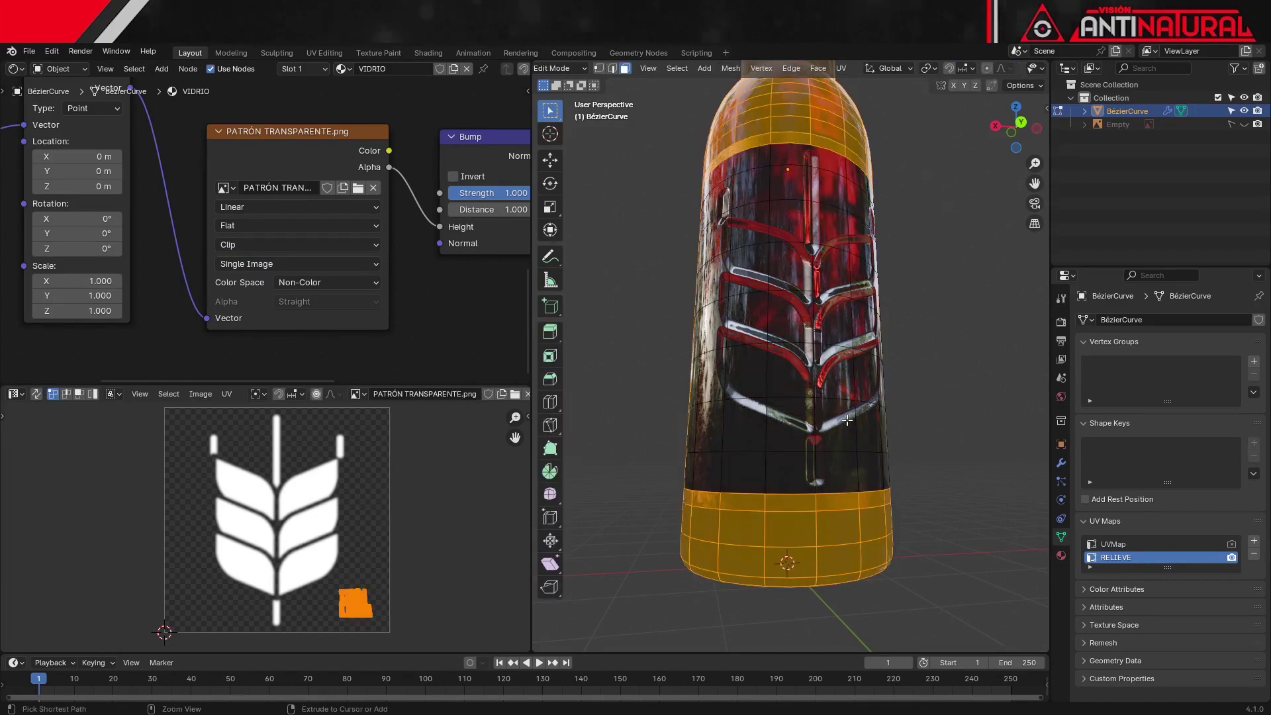
key("ctrl+i")
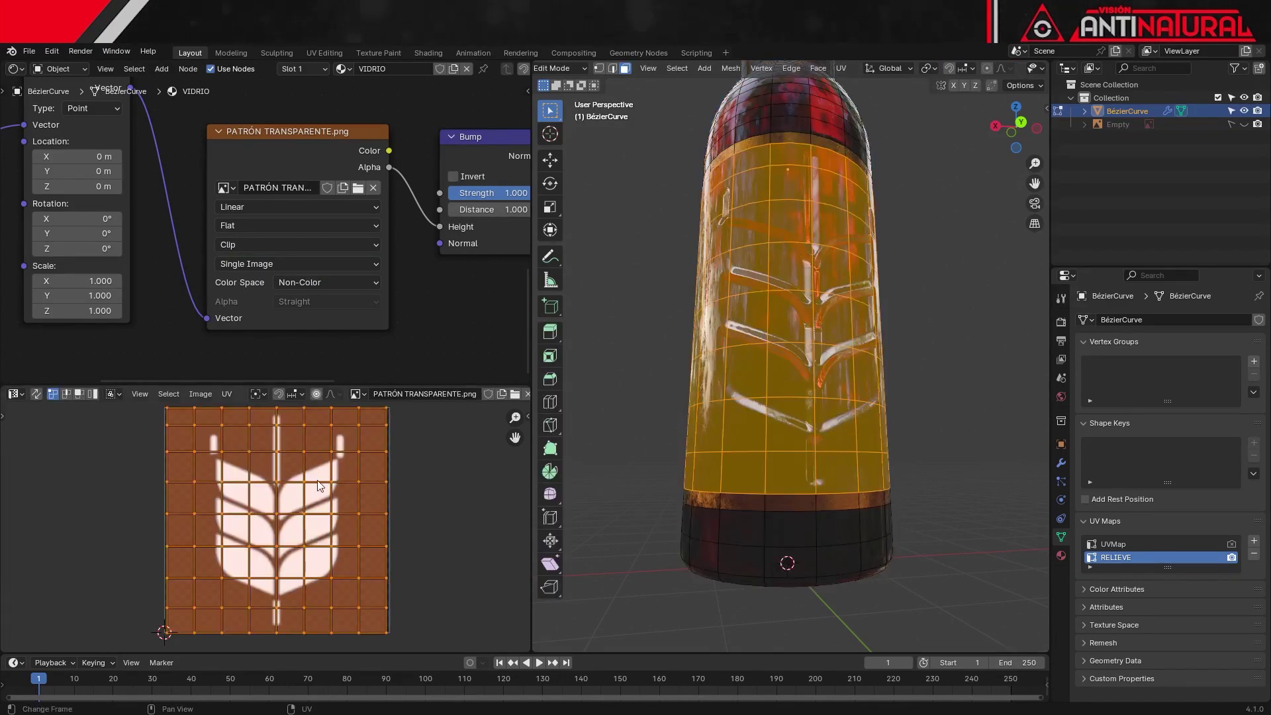
scroll(331, 466, "down", 3)
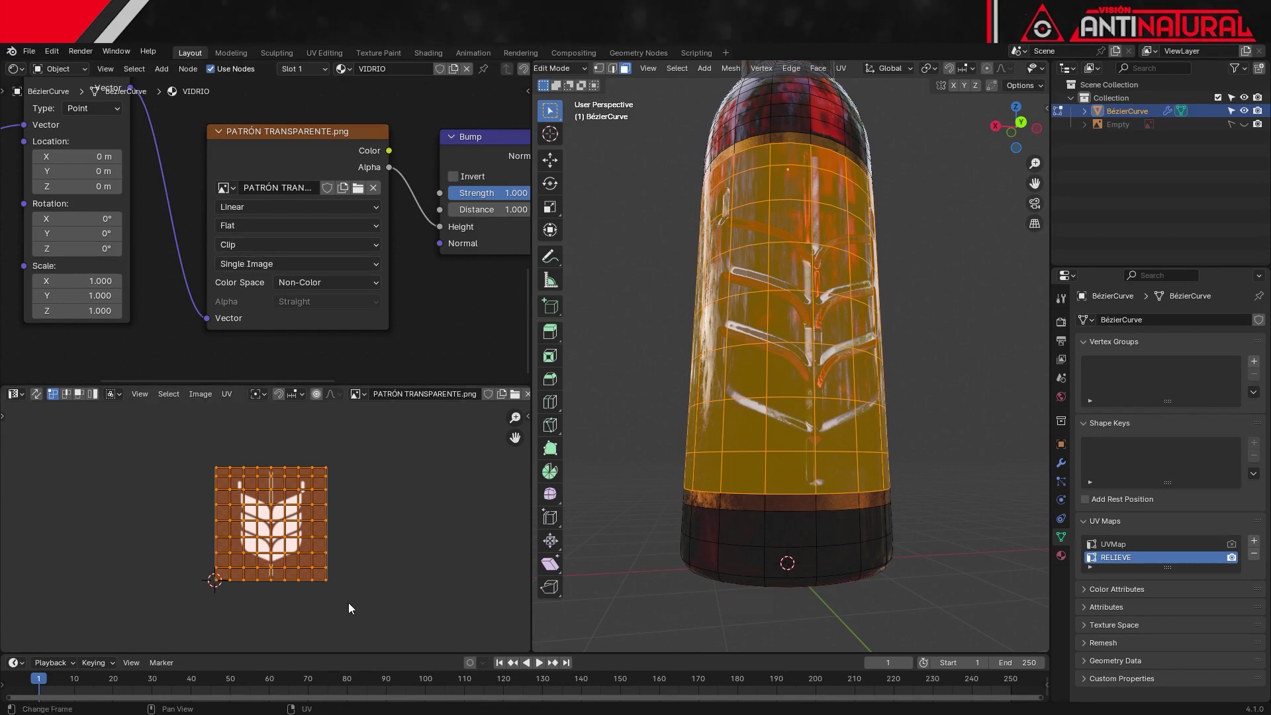
key("s")
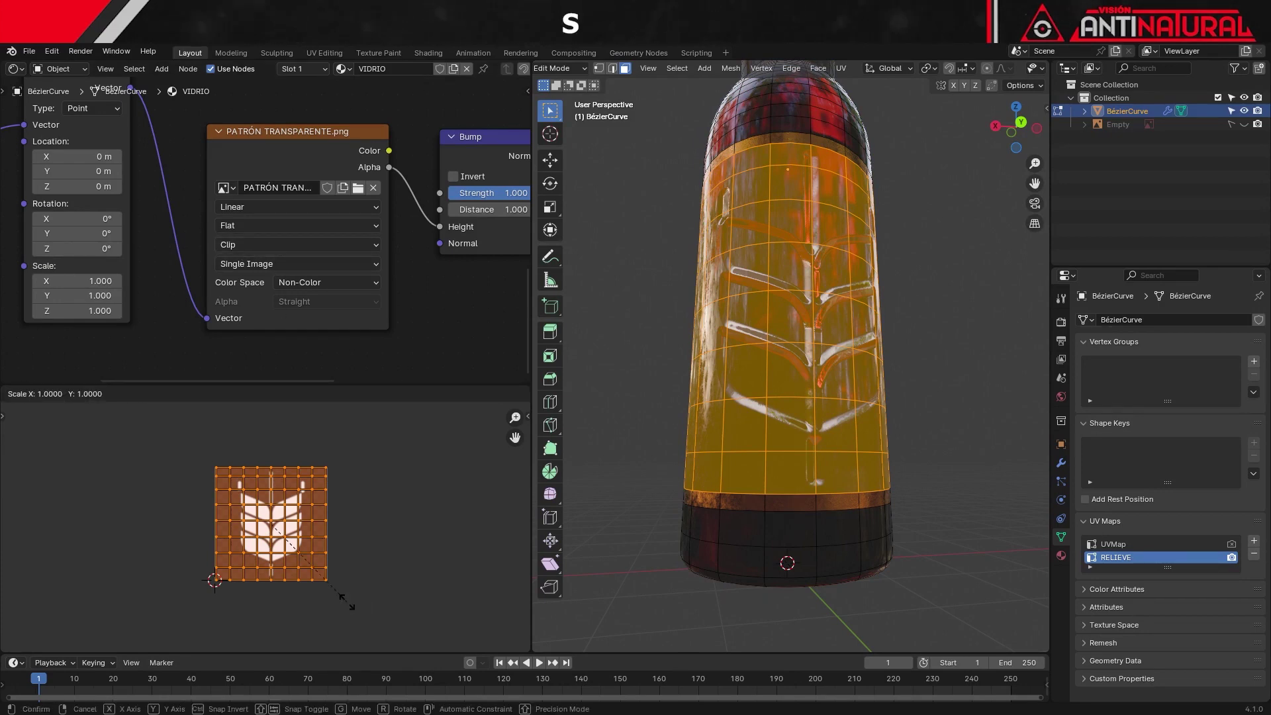
left_click(397, 632)
Step: Set Bump Strength to 0.867 and inspect the single emblem in Object Mode
scroll(419, 189, "up", 1)
mouse_move(413, 208)
left_mouse_down()
mouse_move(387, 208)
mouse_move(410, 208)
left_mouse_up()
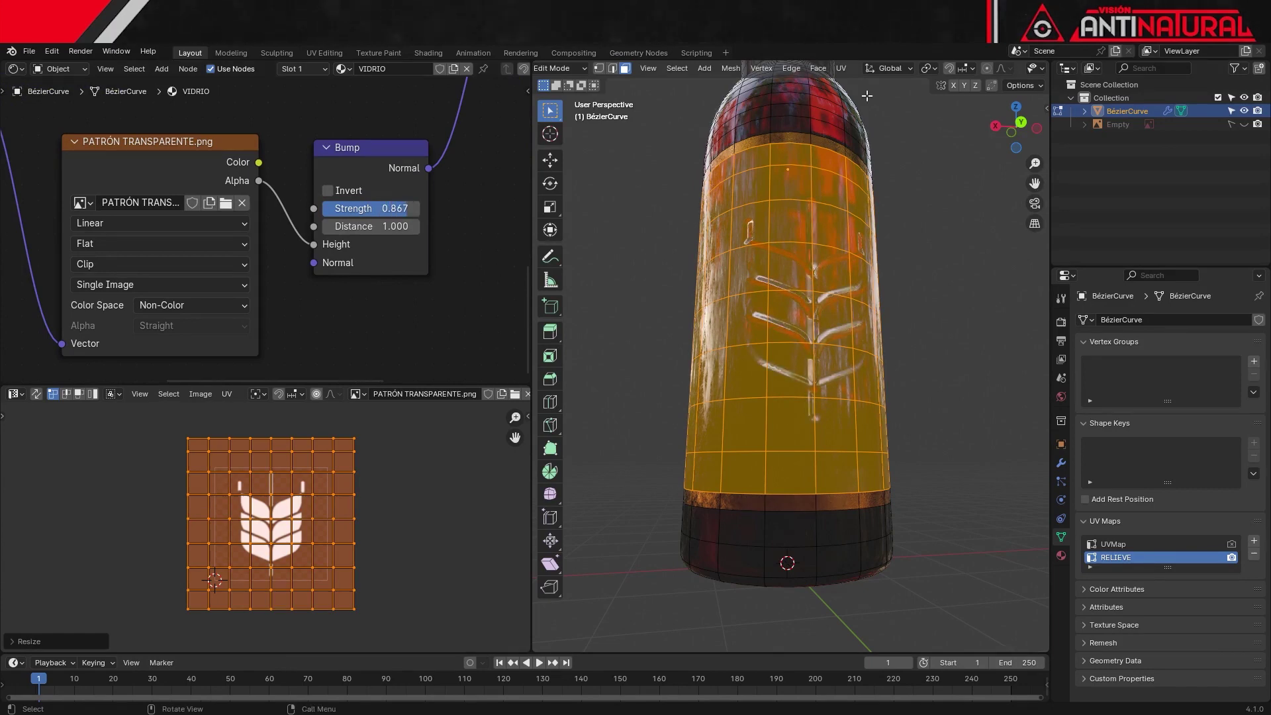
key("Tab")
mouse_move(898, 295)
middle_mouse_down()
mouse_move(869, 277)
mouse_move(900, 330)
mouse_move(821, 361)
mouse_move(860, 333)
mouse_move(764, 333)
mouse_move(823, 340)
middle_mouse_up()
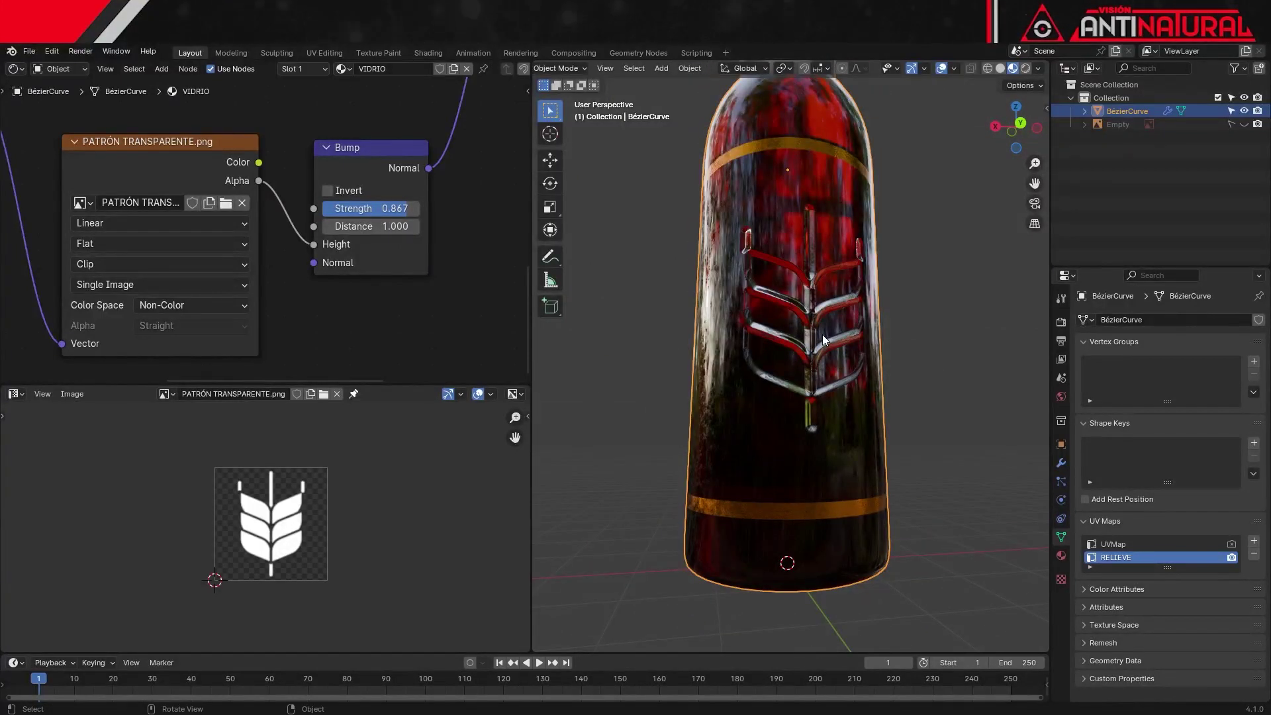
Step: From the front view in Edit Mode, box-select a block of shoulder faces above the label
key("KP_1")
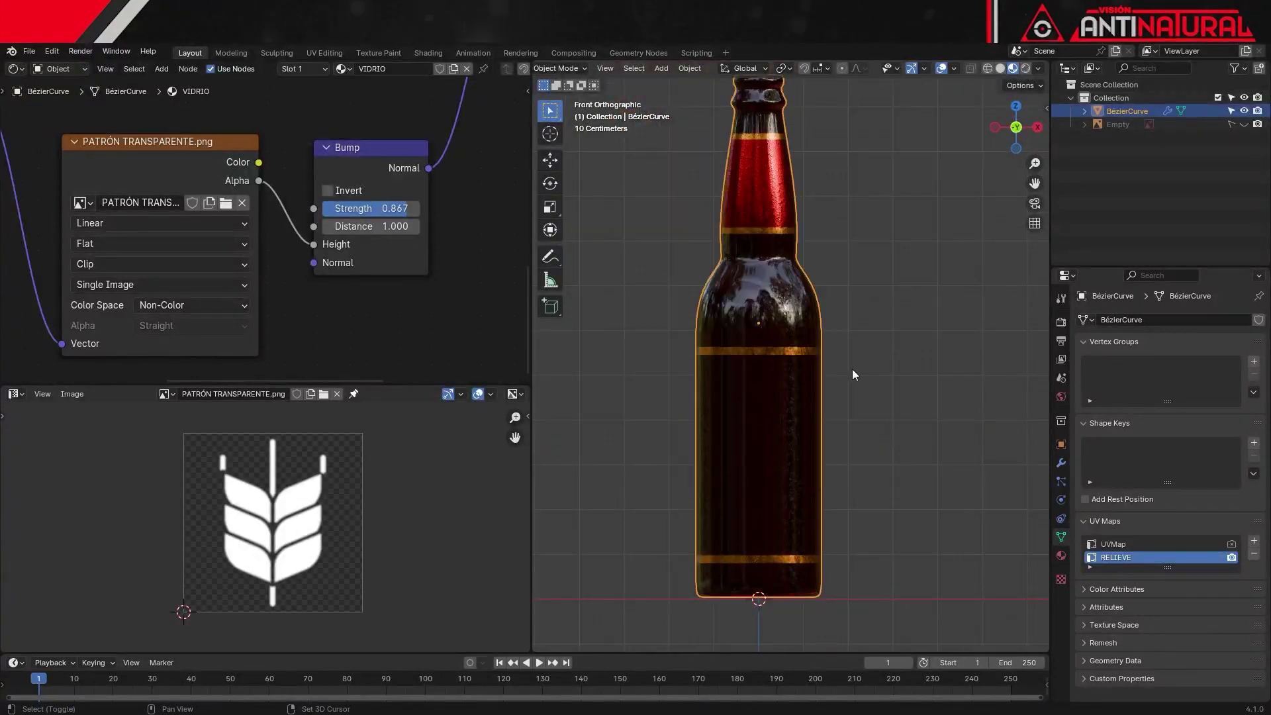
scroll(854, 443, "up", 1)
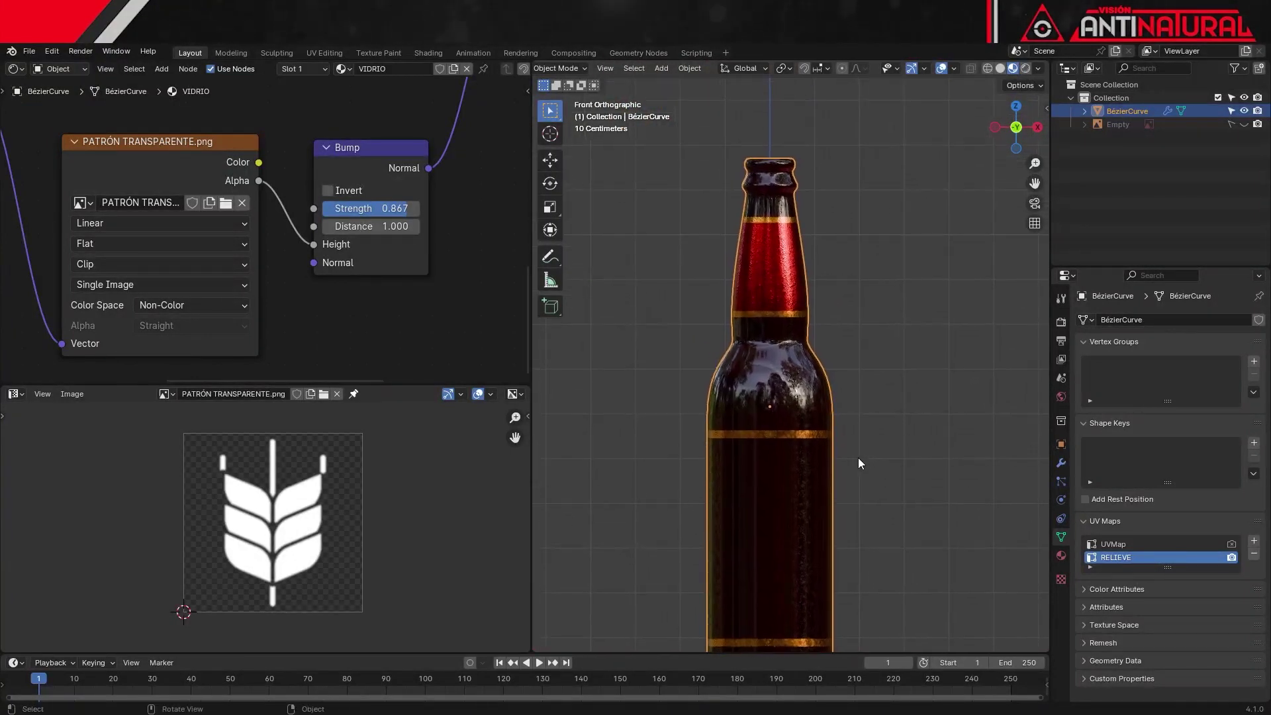
scroll(857, 450, "up", 1)
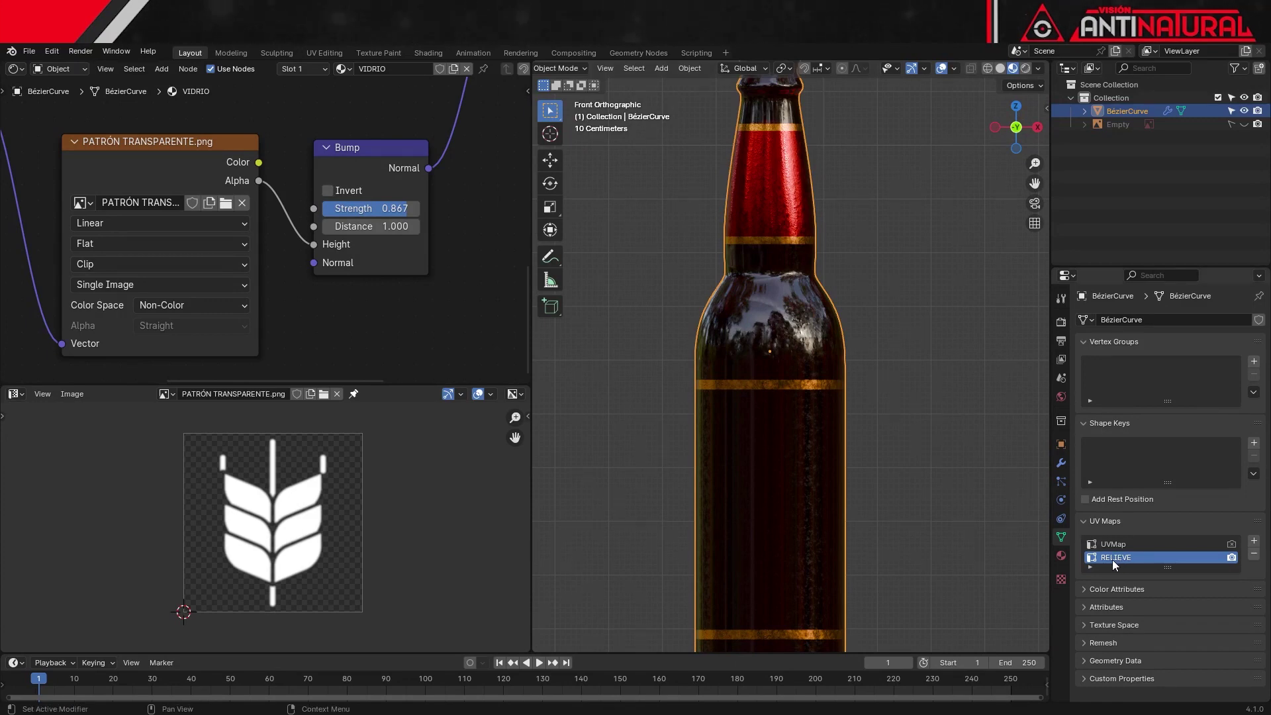
key("Tab")
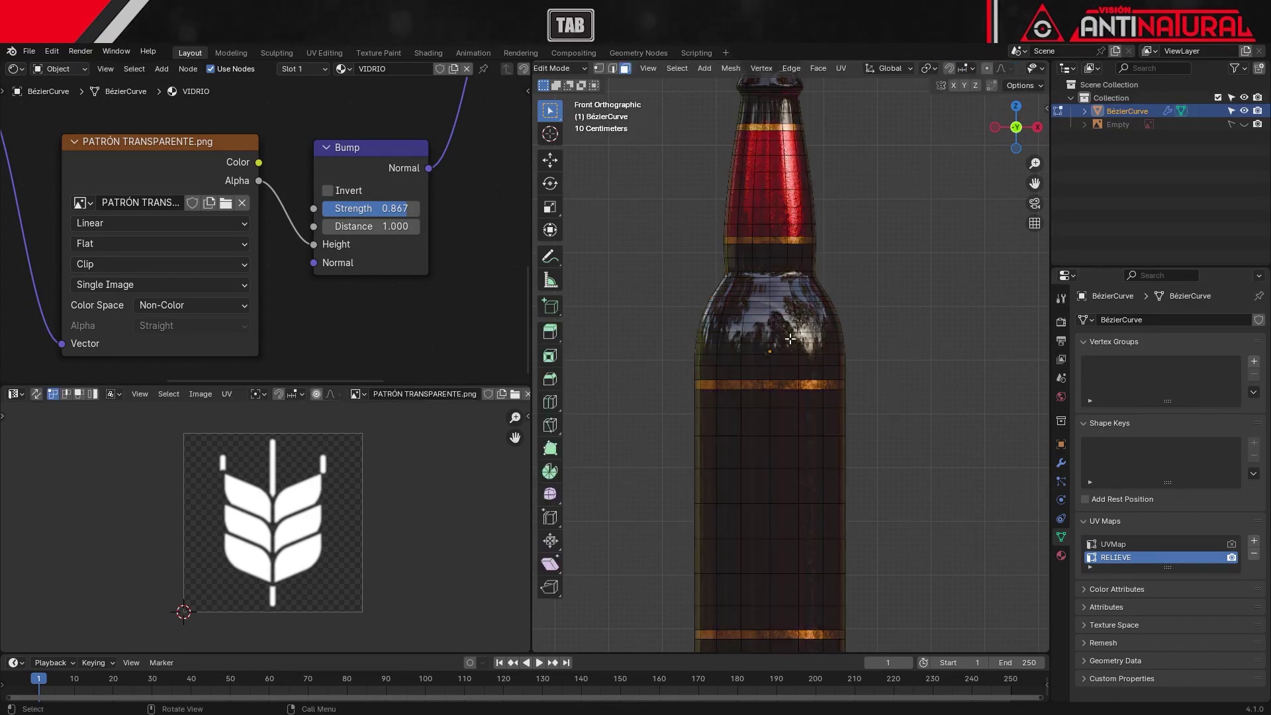
scroll(770, 354, "up", 2)
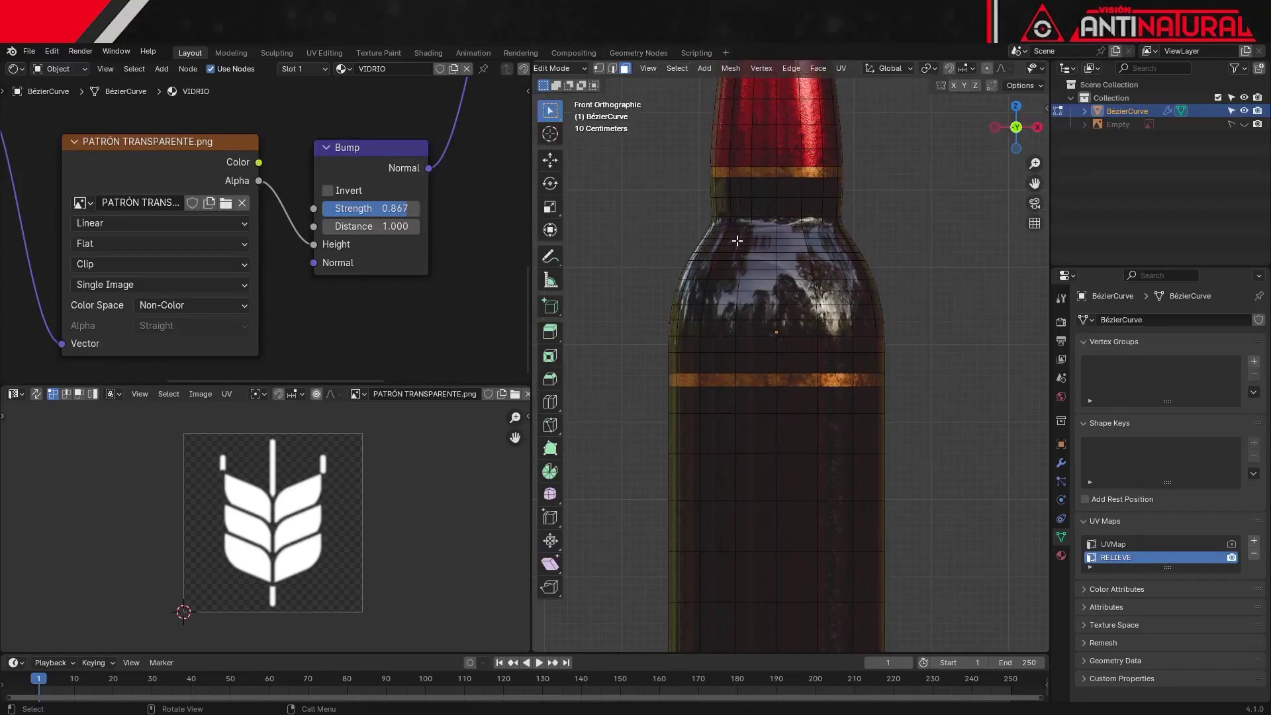
left_click_drag(711, 237, 849, 347)
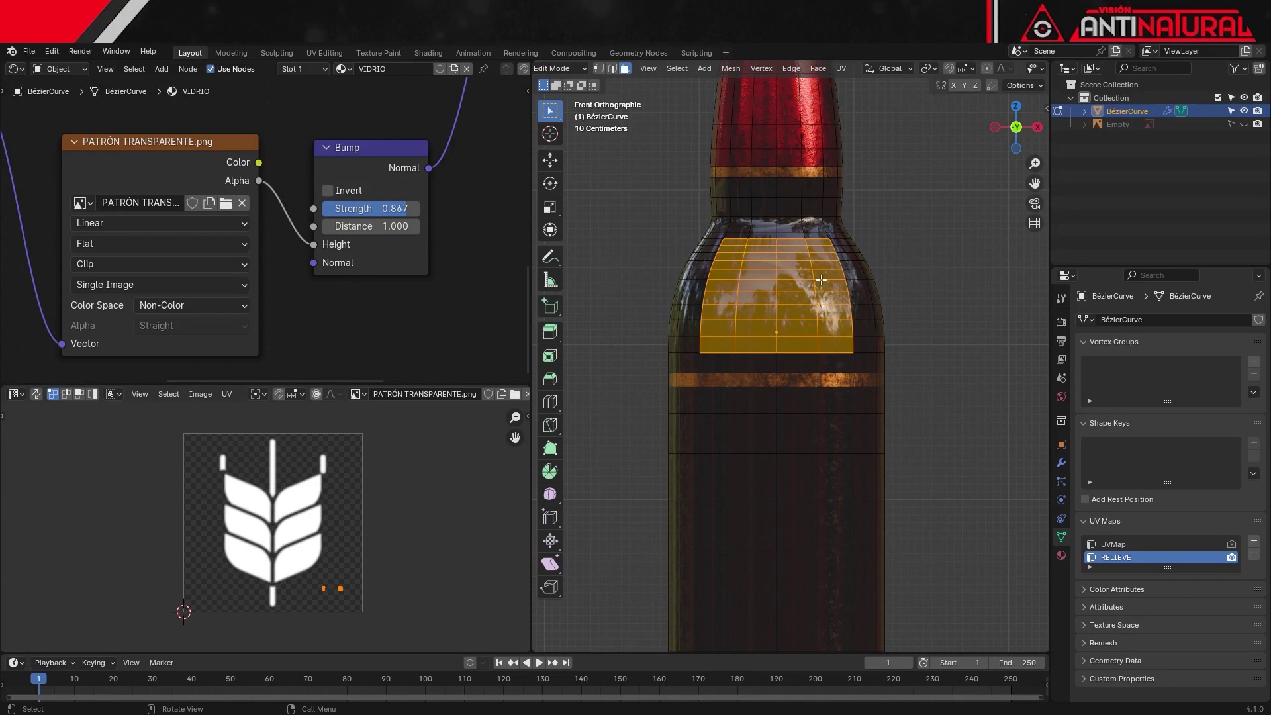
key("u")
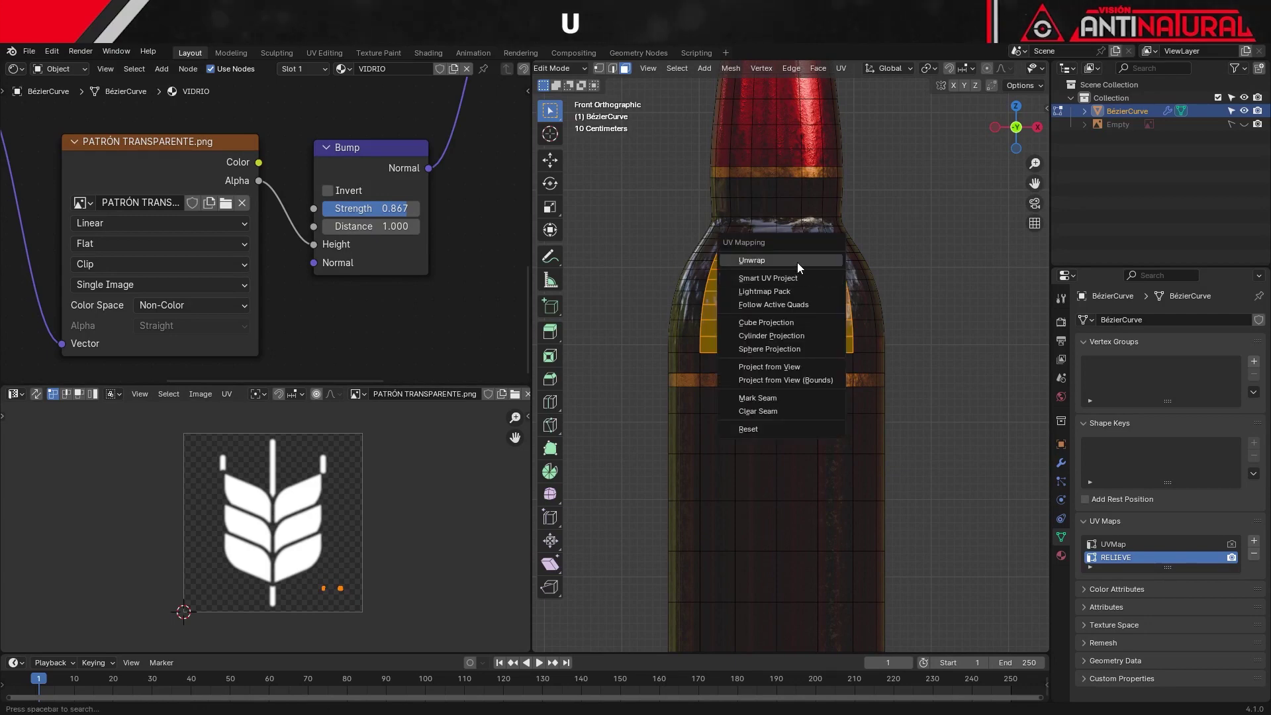
Step: Unwrap the shoulder faces, rotate the island 90° then 180°, and place it over the wheat emblem
left_click(796, 262)
key("r")
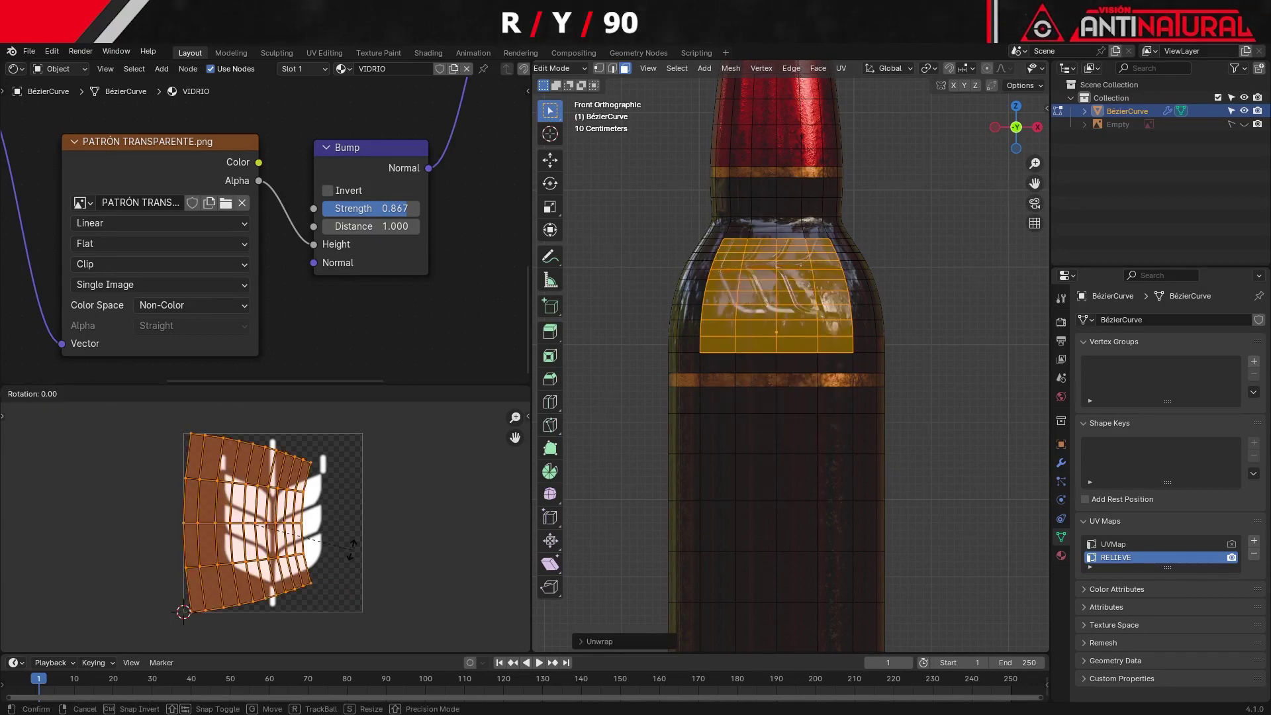
key("Return")
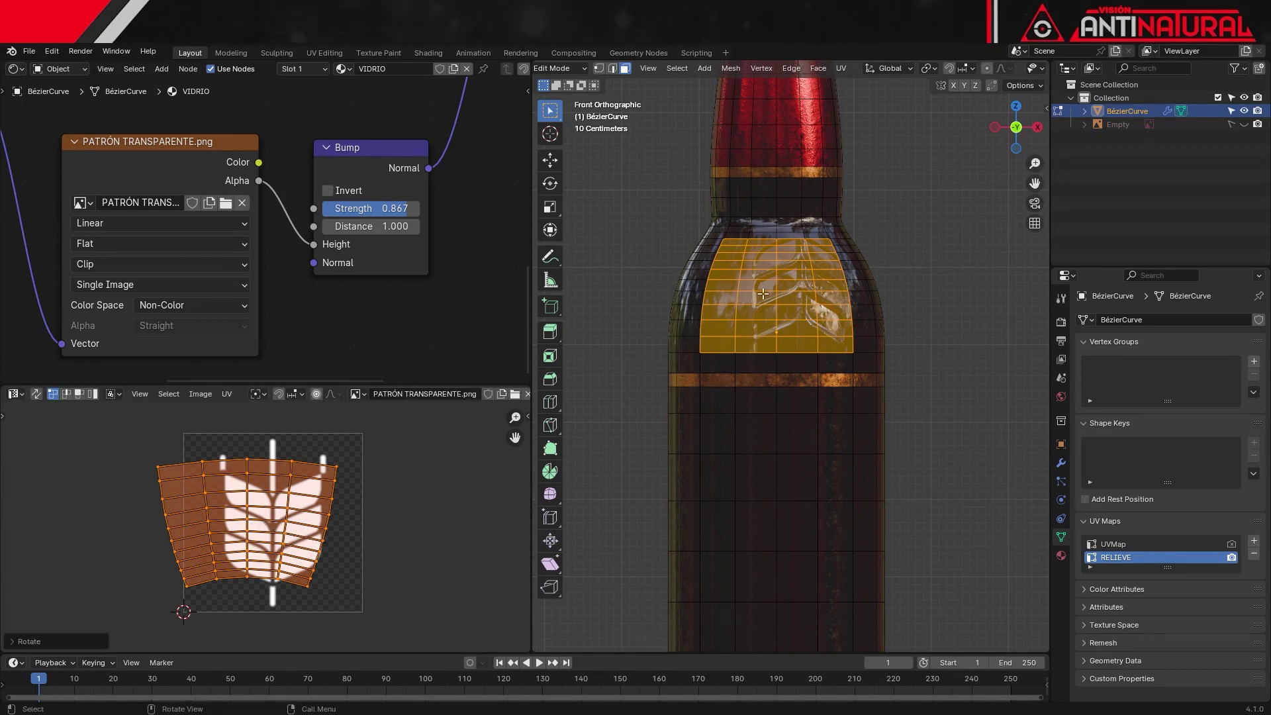
key("r")
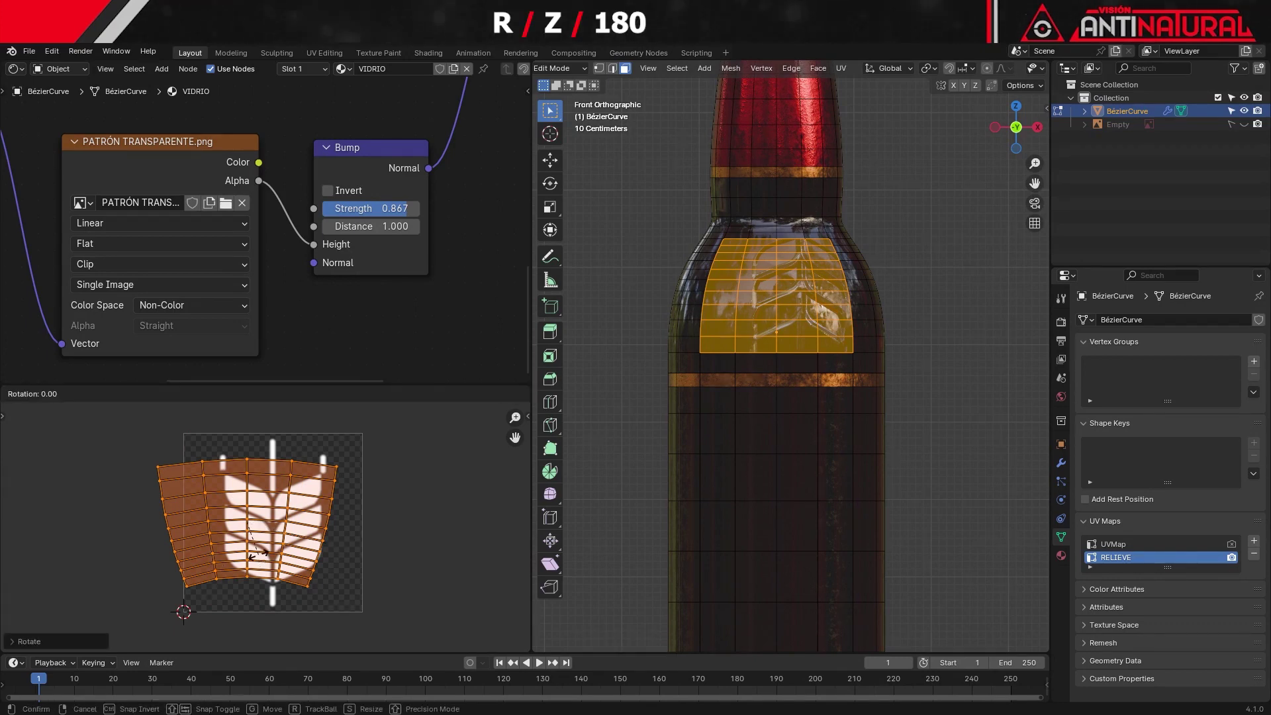
key("Return")
key("g")
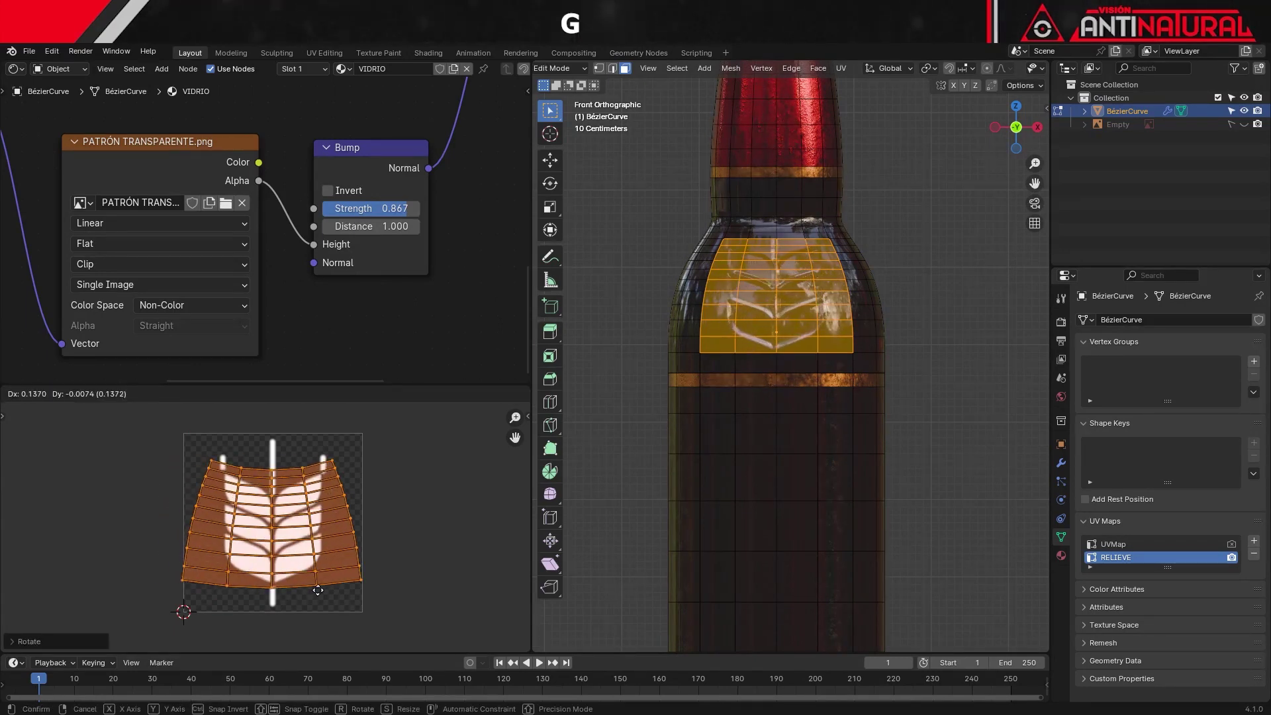
left_click(311, 510)
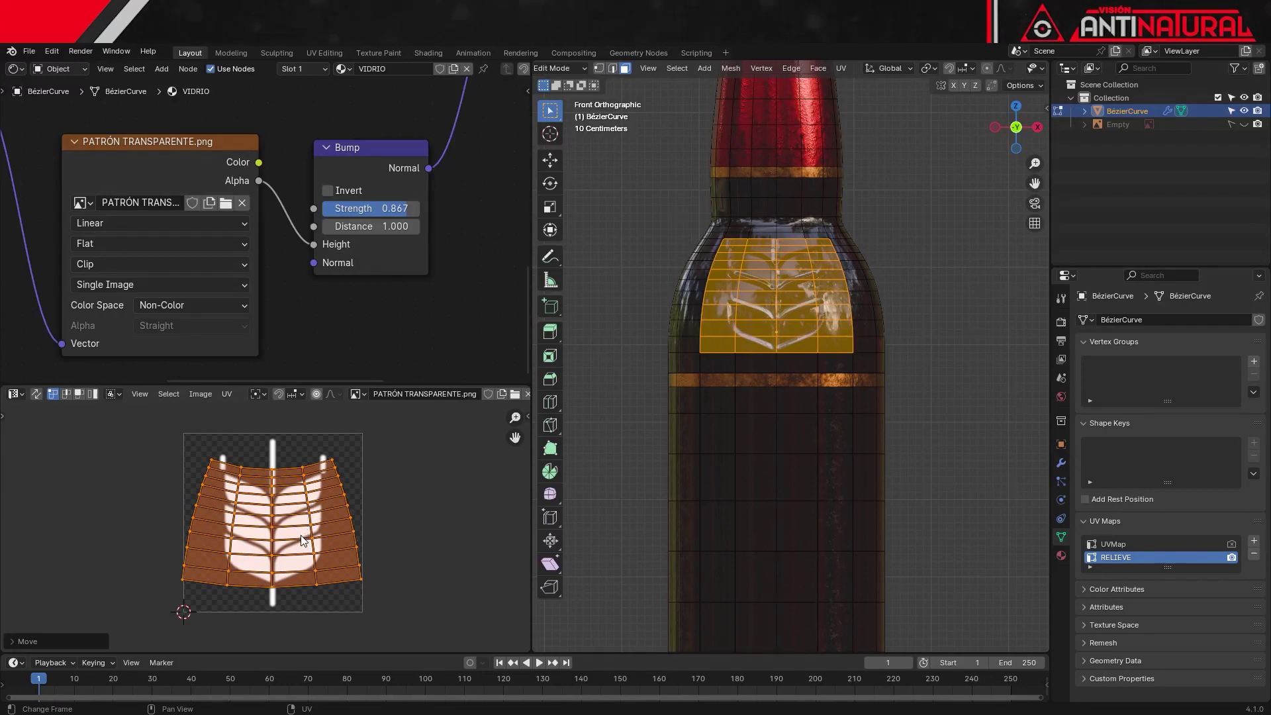
scroll(302, 539, "up", 1)
scroll(305, 544, "up", 2)
middle_click_drag(281, 485, 277, 480)
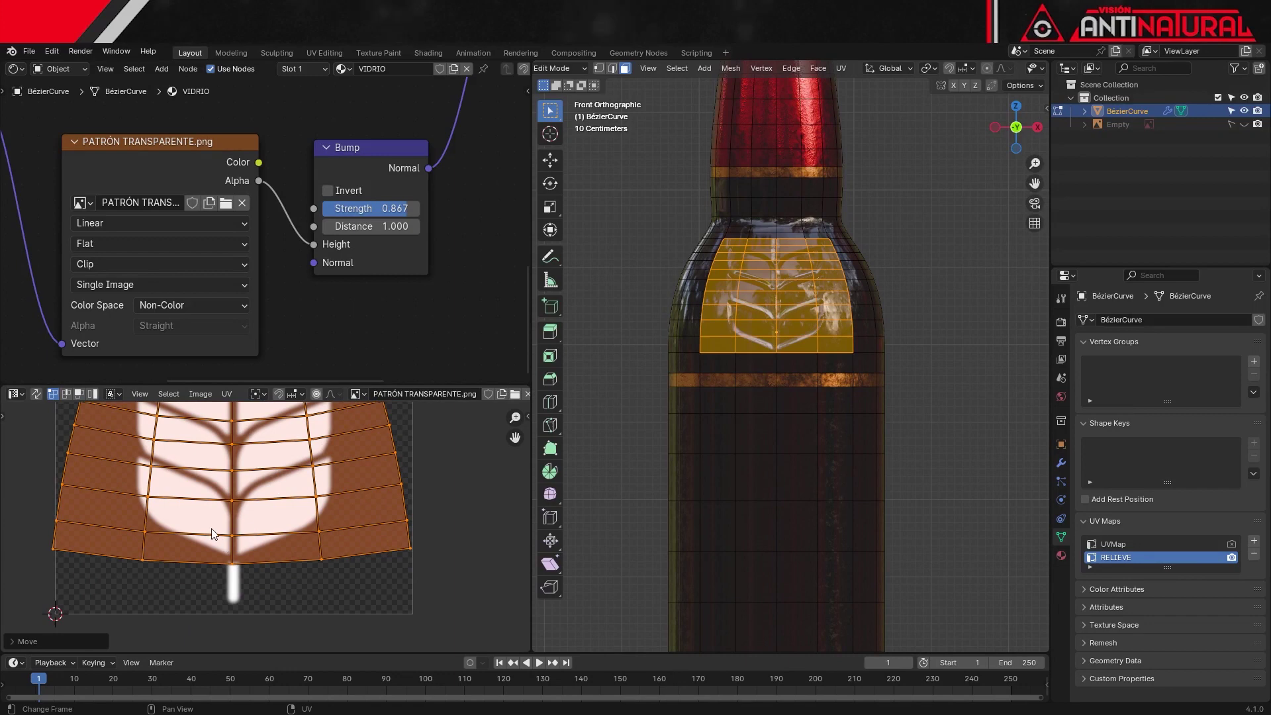
scroll(238, 550, "up", 2)
scroll(239, 550, "up", 1)
Step: Collapse both vertical edges of one UV face to zero width with S X 0
left_click(211, 474, "shift")
key("s")
key("x")
key("0")
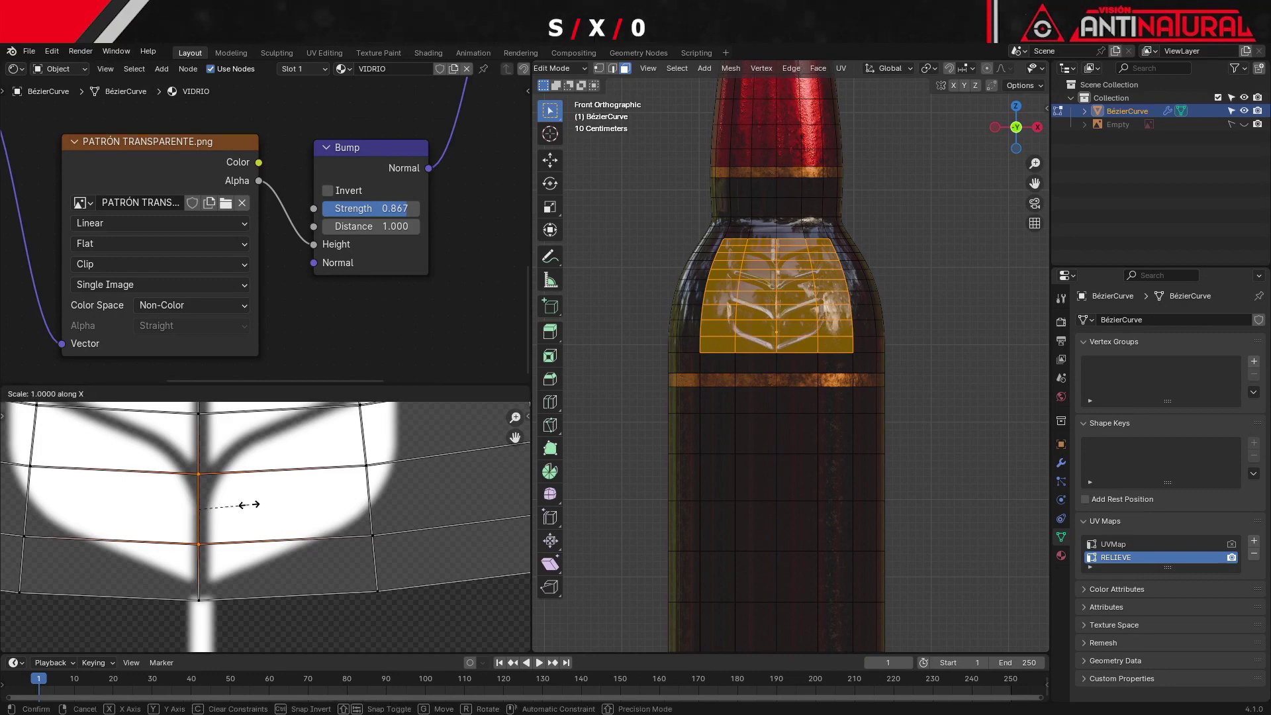
left_click(246, 504)
left_click(364, 491)
key("s")
key("x")
key("0")
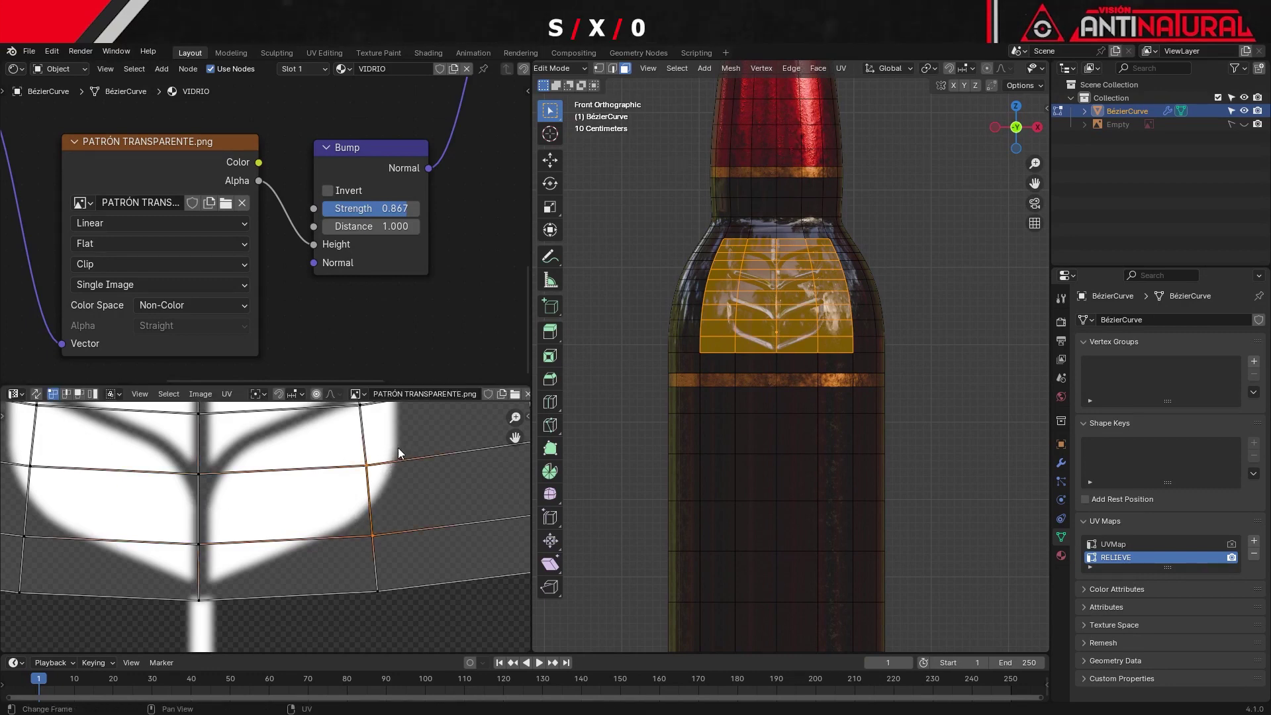
left_click(397, 447)
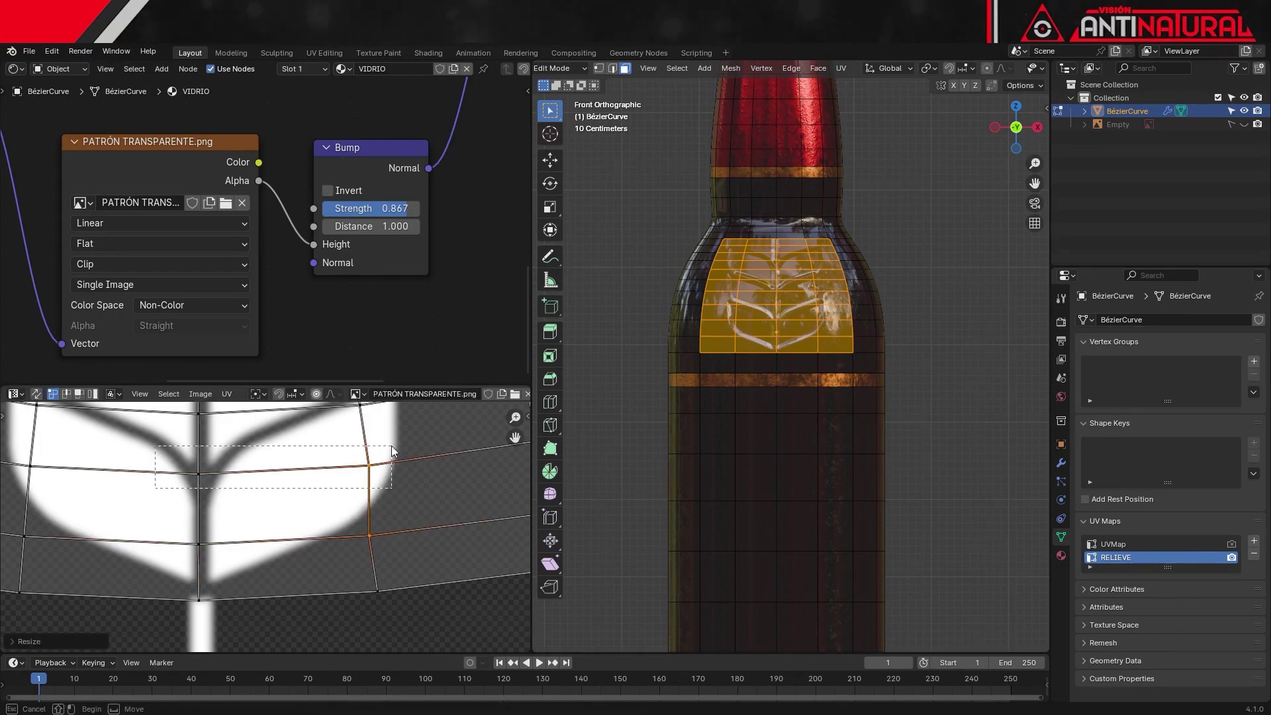
Step: Flatten the upper and lower edges of that UV face to zero height with S Y 0
key("s")
key("y")
key("0")
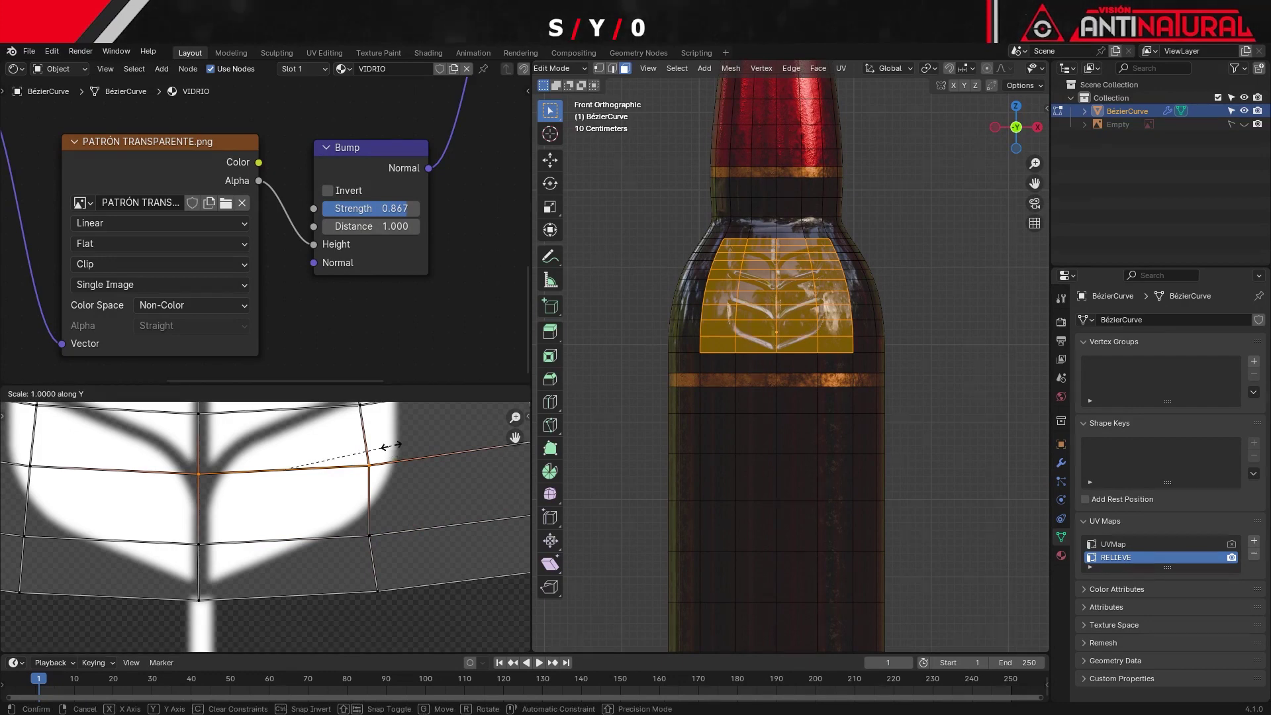
left_click(391, 446)
left_click(186, 541)
key("s")
key("y")
key("0")
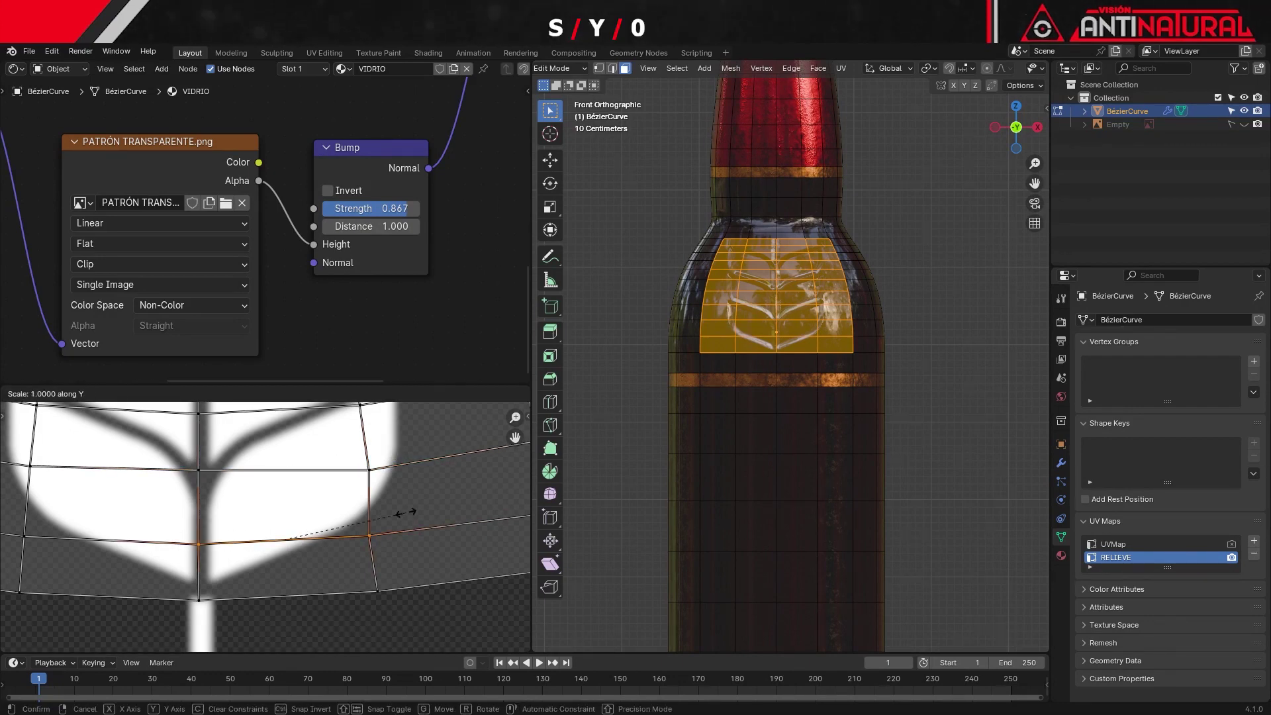
left_click(393, 516)
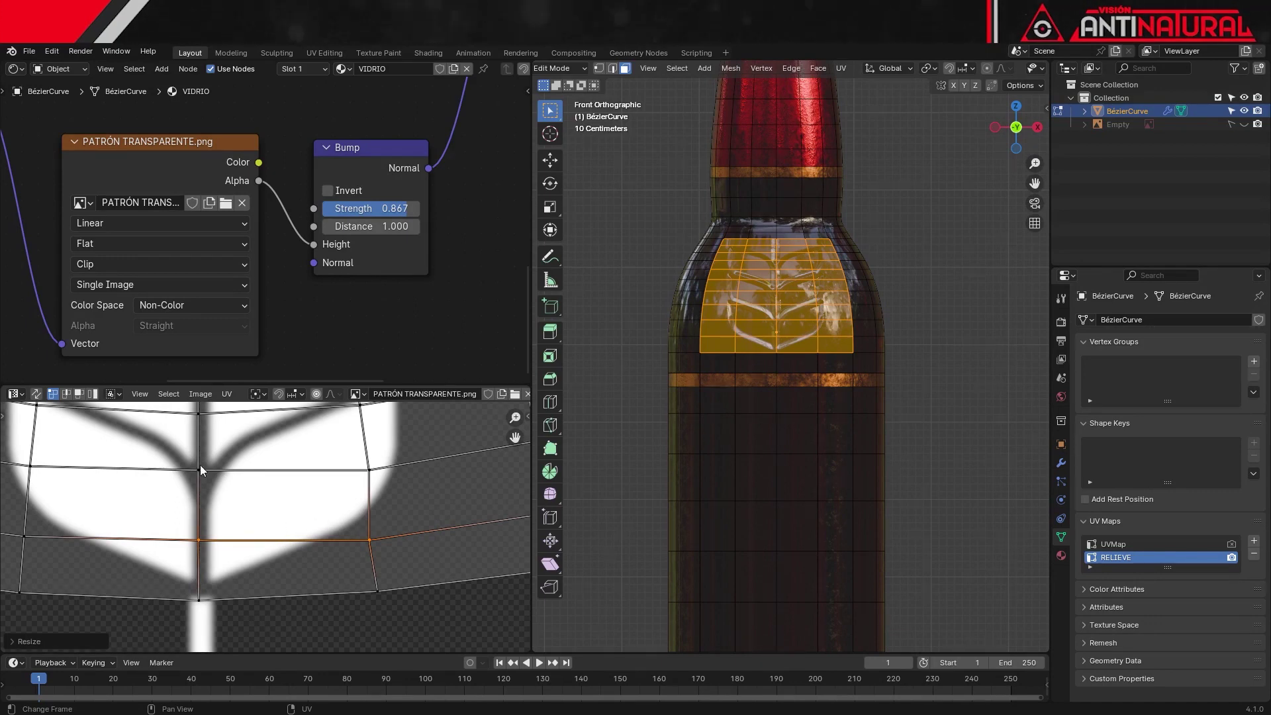
Step: In face select mode, make the rectangular face active and select the whole UV island
left_click(78, 393)
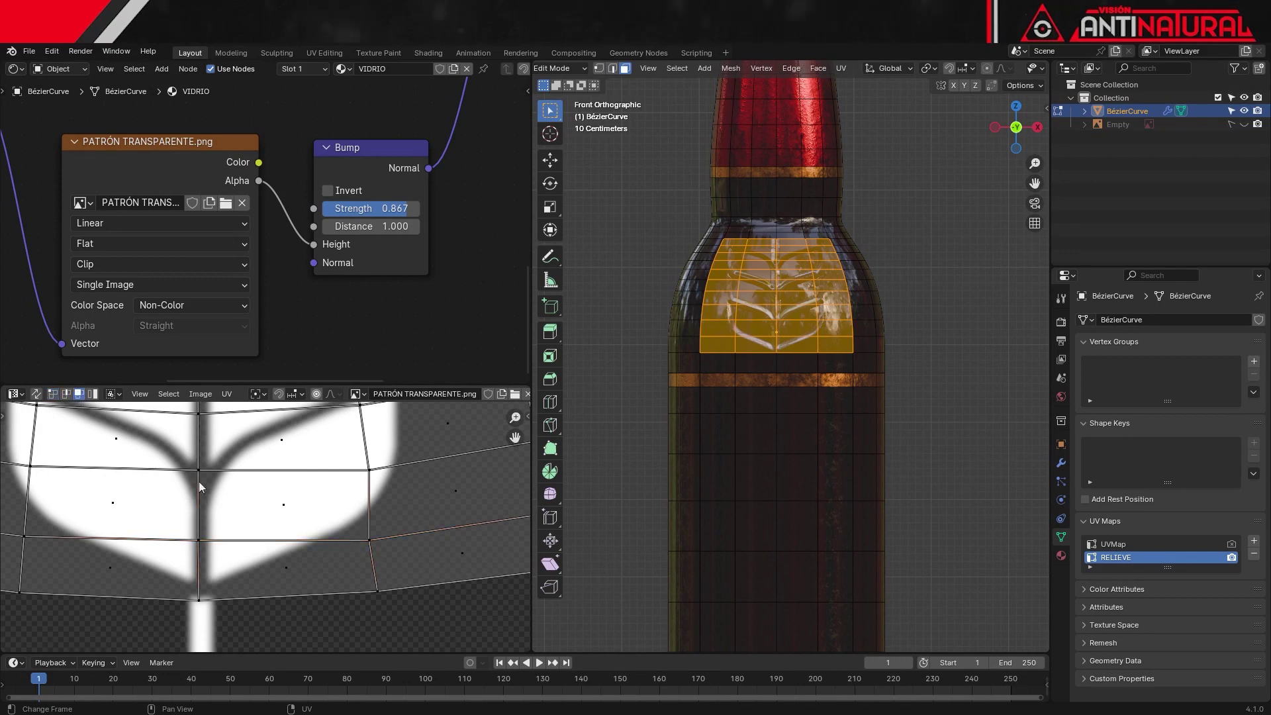
left_click(265, 516)
scroll(283, 509, "down", 2)
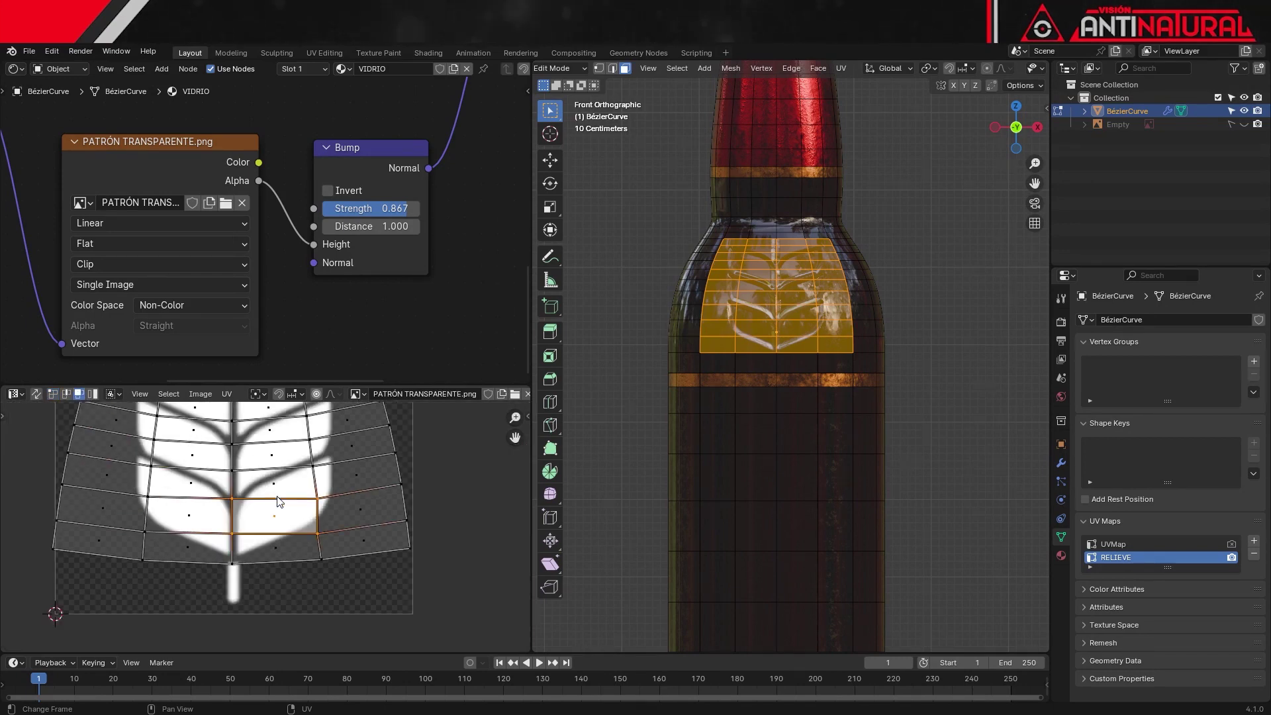
scroll(278, 503, "down", 2)
middle_click_drag(278, 501, 277, 575)
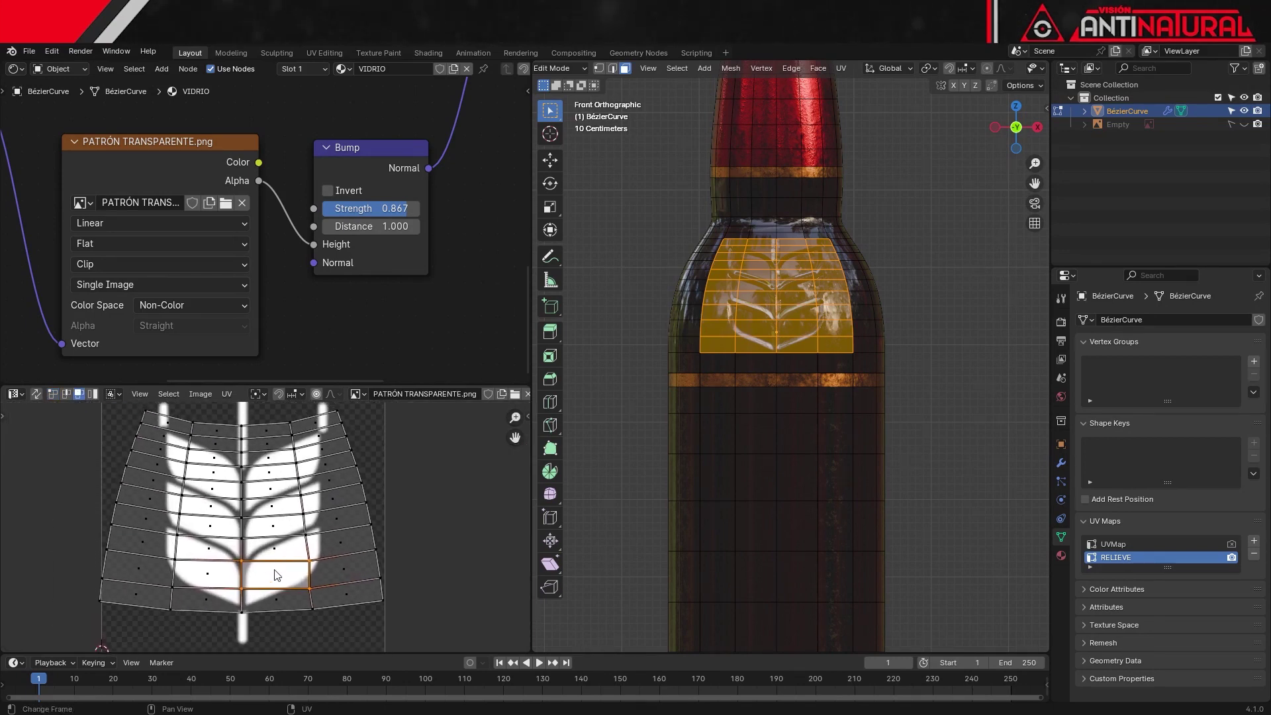
key("a")
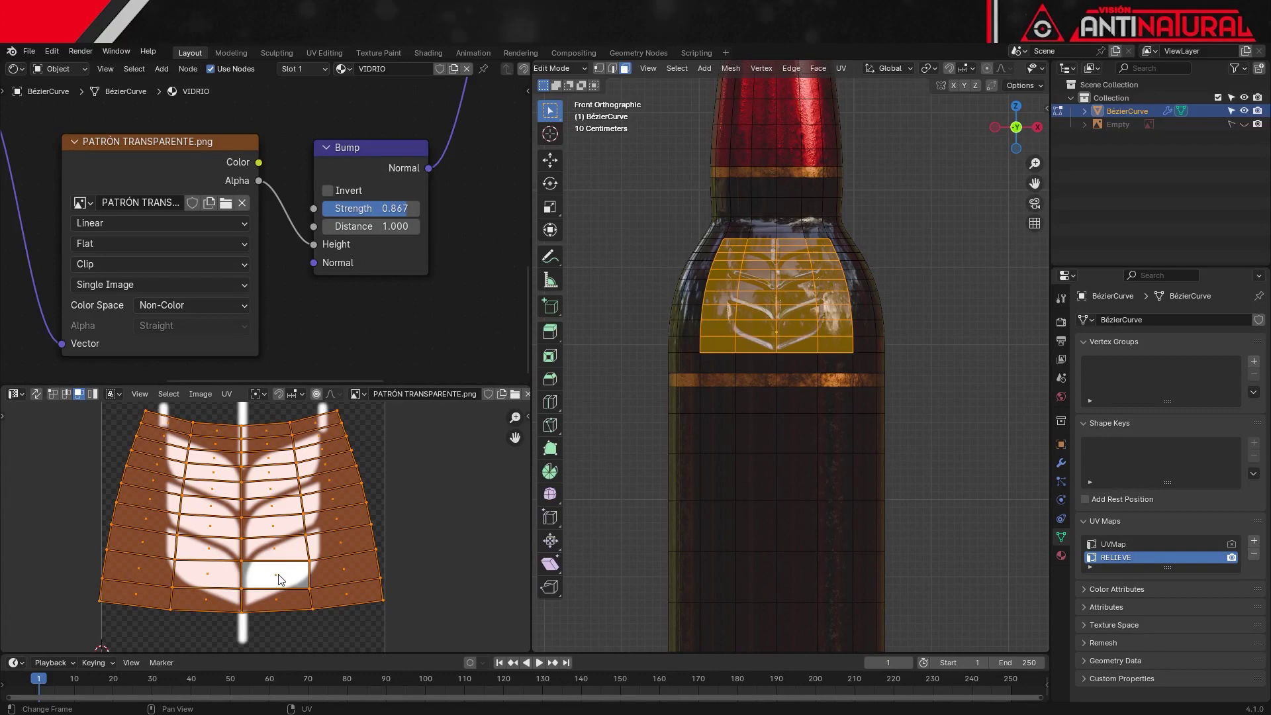
key("u")
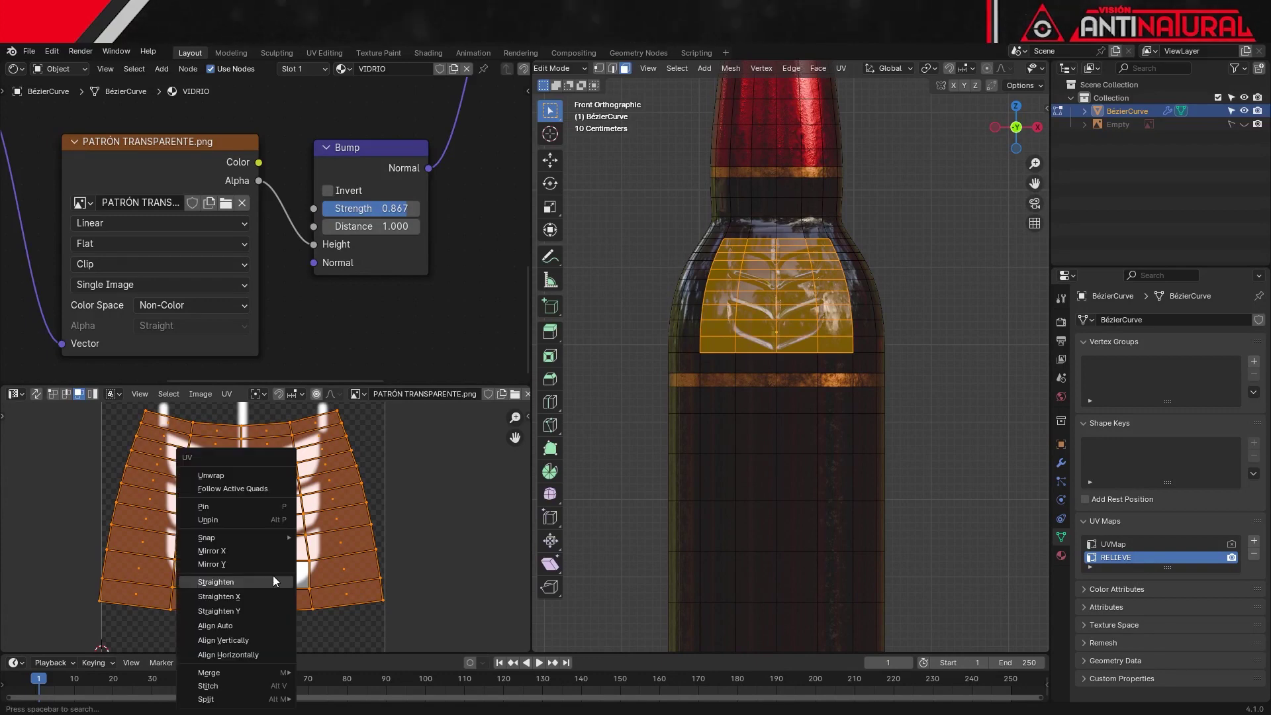
Step: Straighten the island with Follow Active Quads and enlarge it over the wheat emblem
left_click(238, 490)
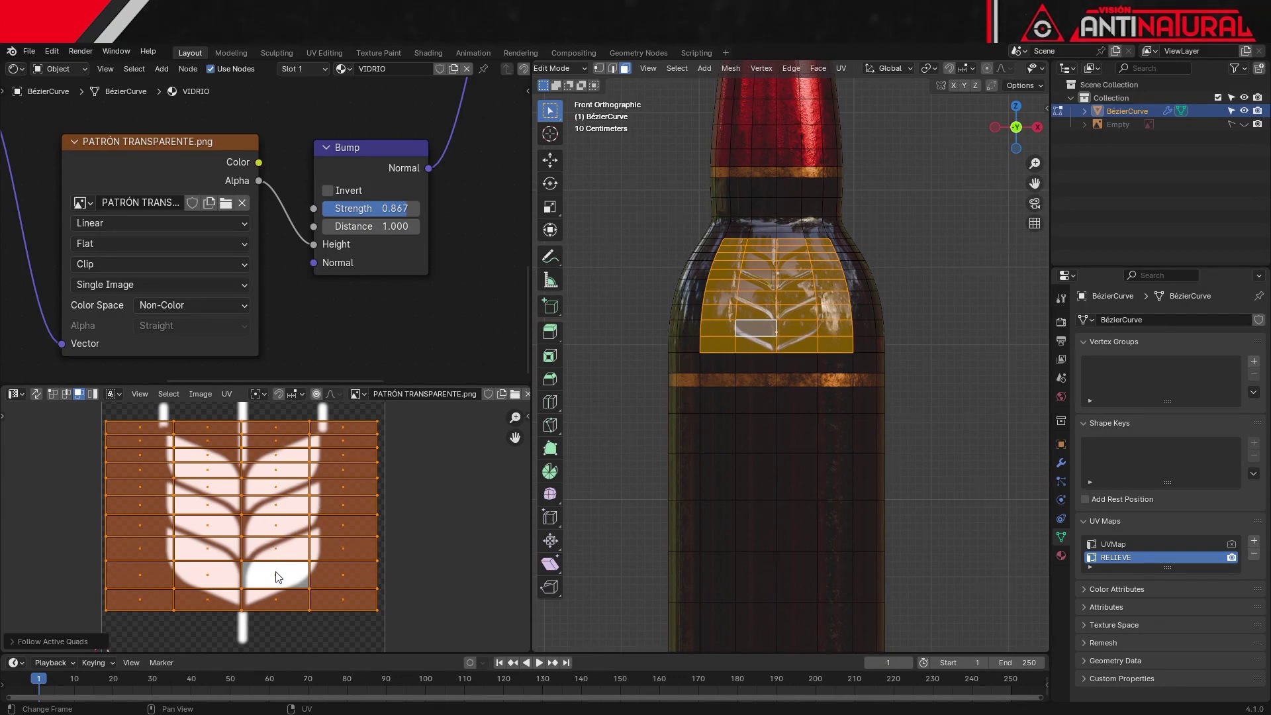
middle_click_drag(473, 272, 519, 257)
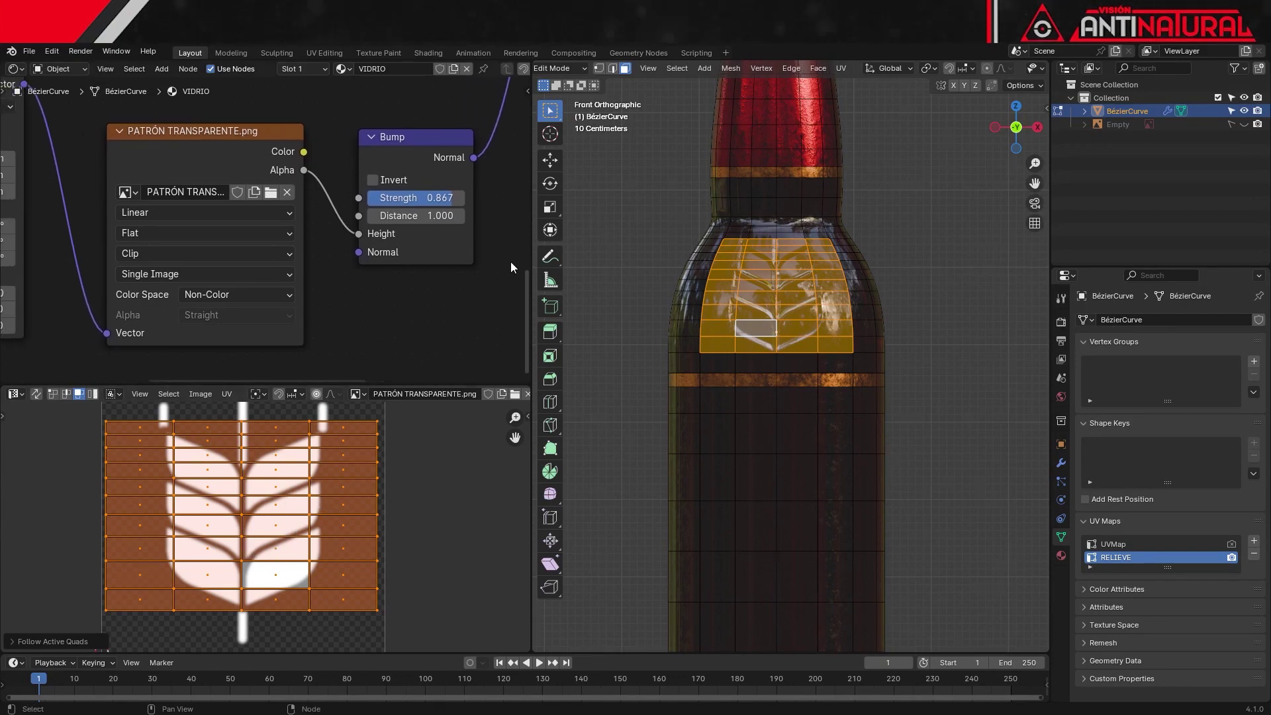
scroll(271, 498, "down", 2)
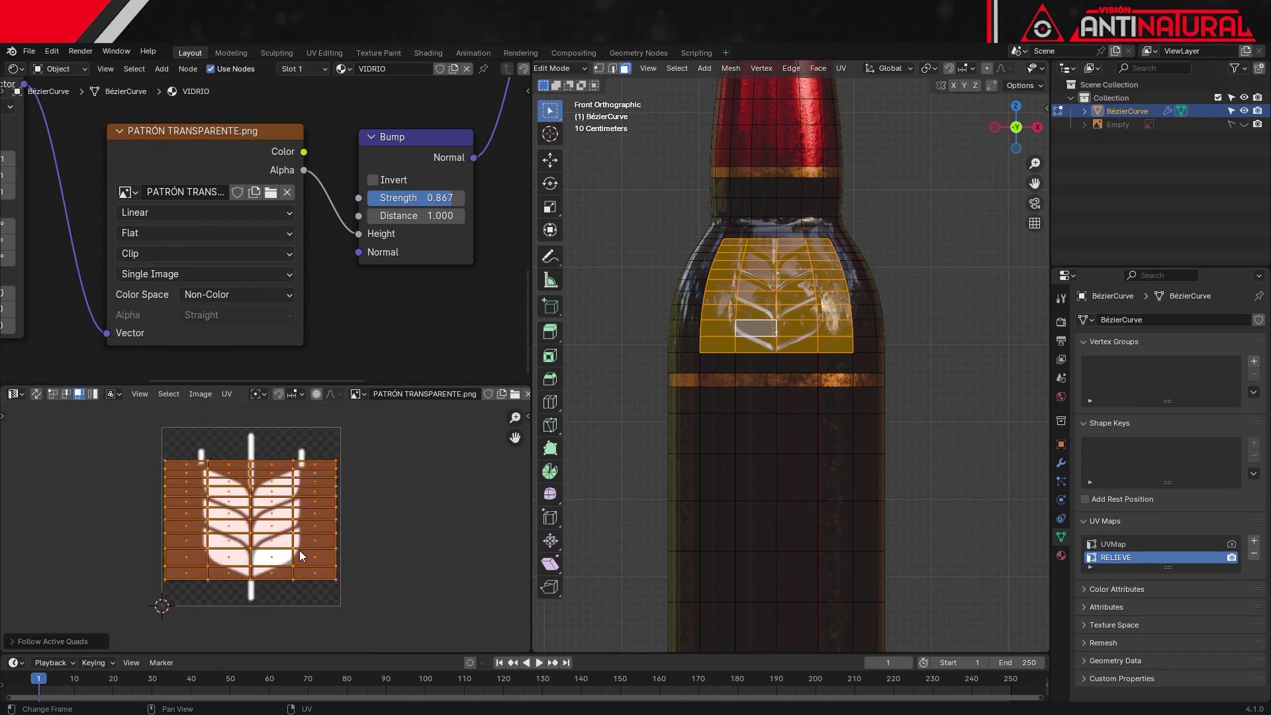
key("s")
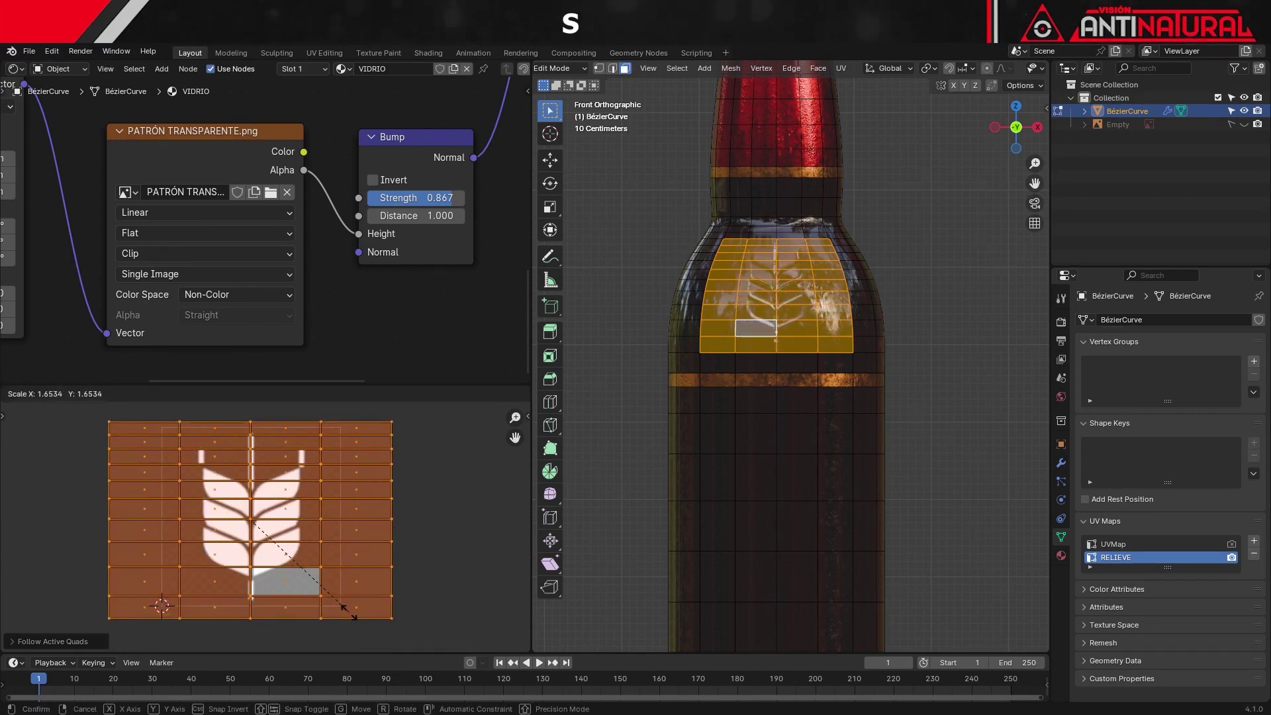
left_click(354, 619)
scroll(953, 314, "up", 2)
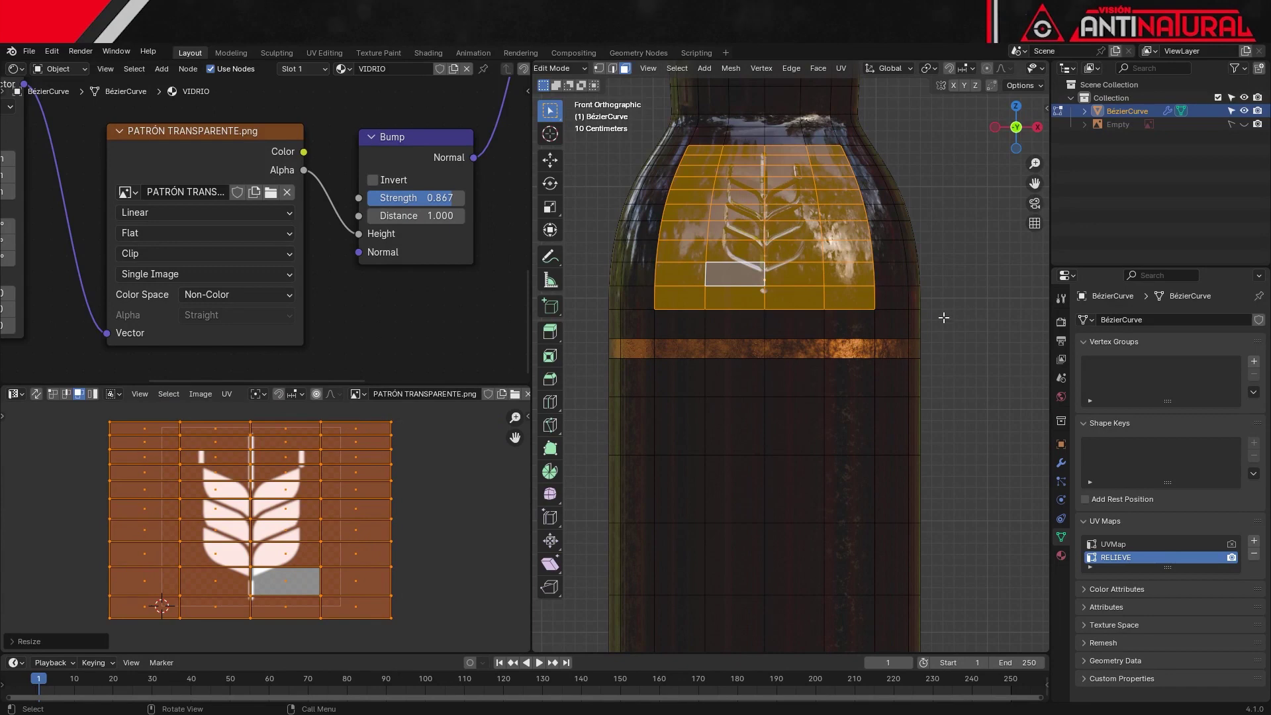
Step: Return to Object Mode and orbit to inspect the embossed wheat emblem on the shoulder
key("Tab")
middle_click_drag(903, 311, 819, 377)
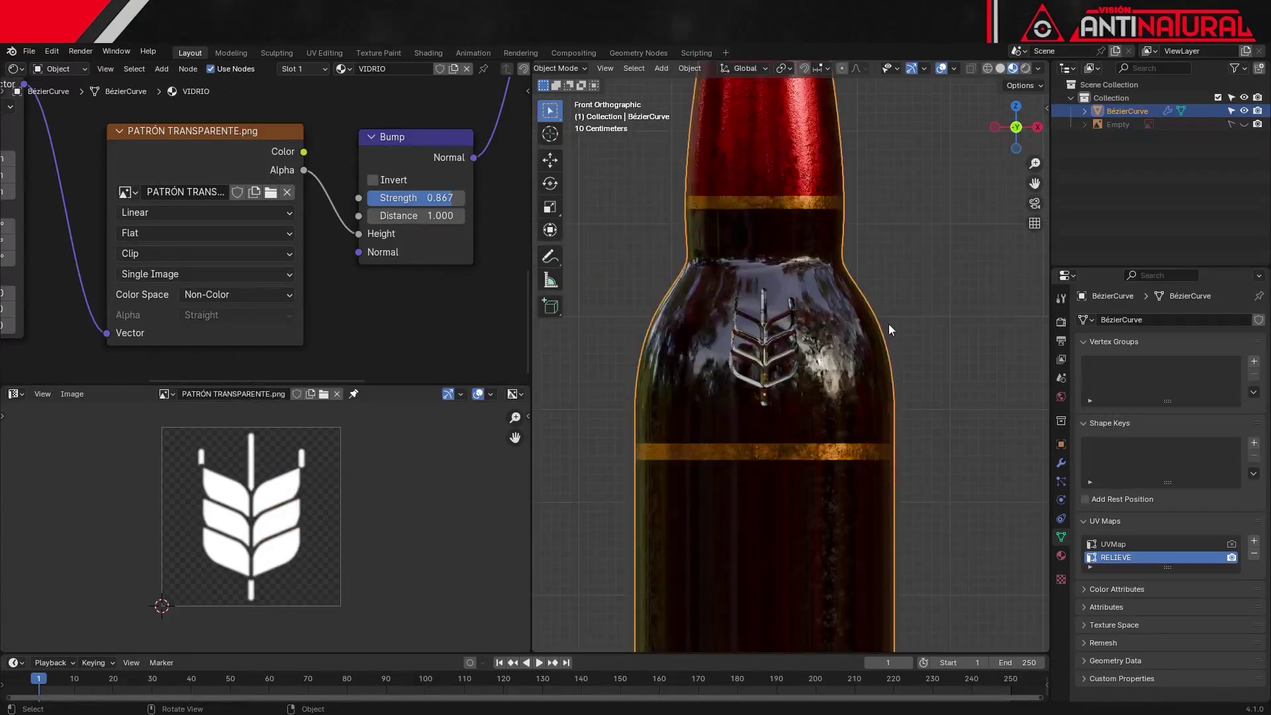
scroll(817, 372, "down", 2)
scroll(824, 311, "down", 3)
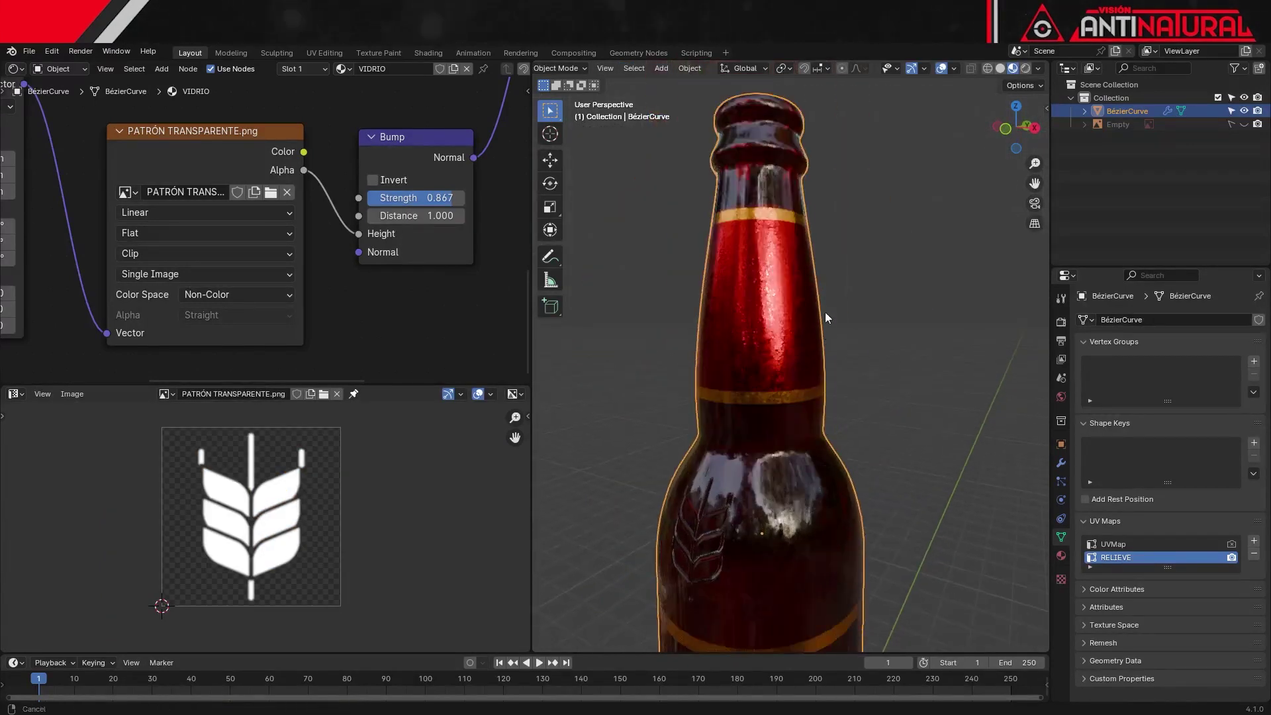
scroll(801, 447, "down", 2)
scroll(813, 225, "up", 3)
scroll(813, 225, "down", 2)
mouse_move(809, 302)
middle_mouse_down()
mouse_move(847, 344)
mouse_move(864, 344)
middle_mouse_up()
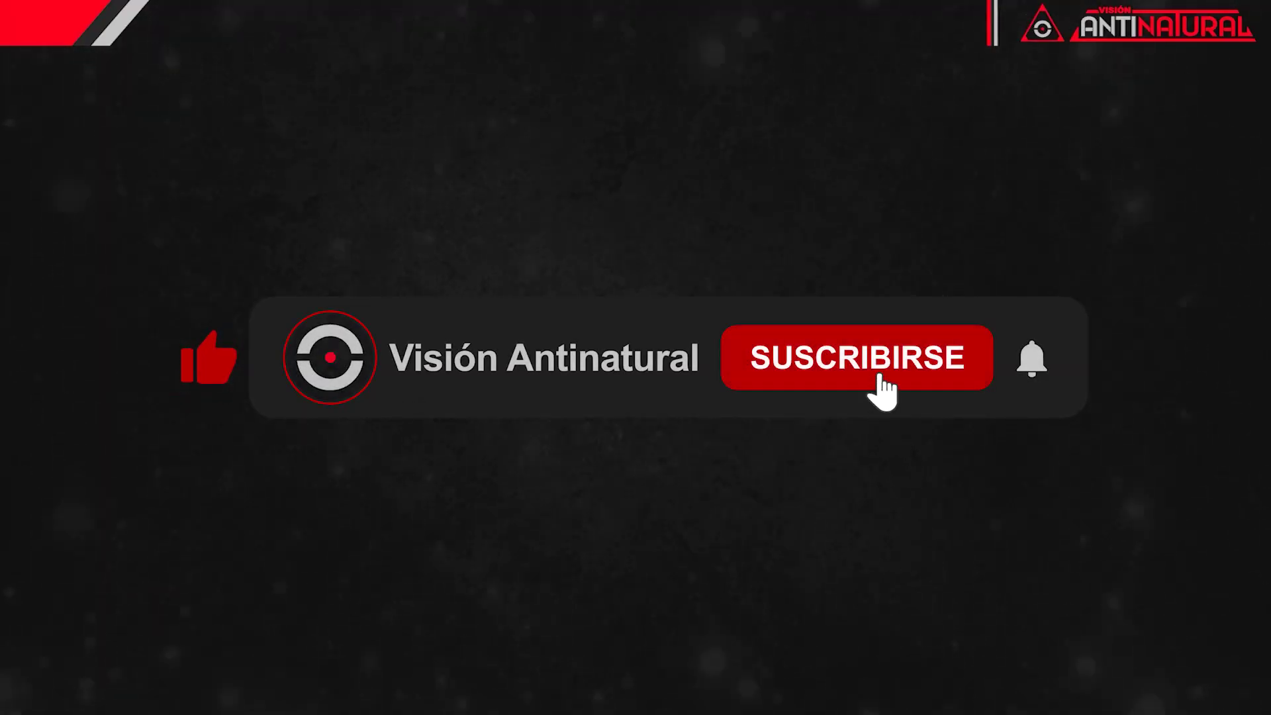